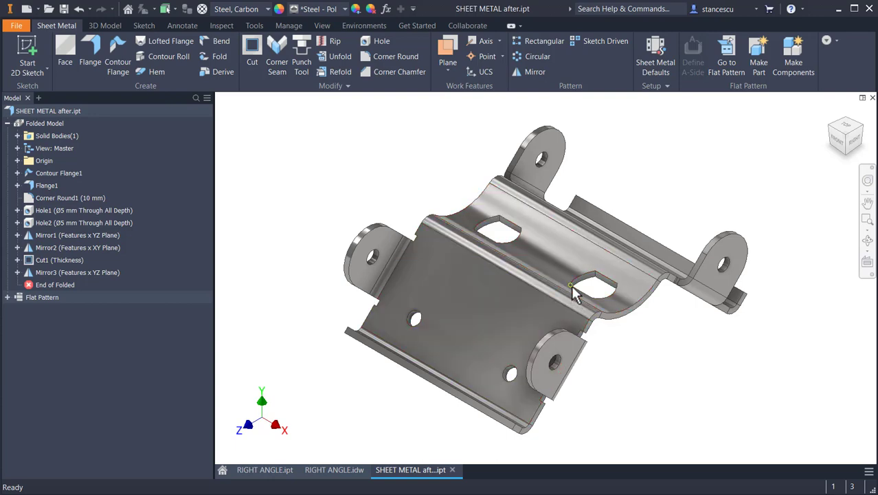
Review the RIGHT ANGLE part and its drawing, and create a new part from the metric Sheet Metal (mm) template
scroll(581, 302, up, 3)
click(695, 353)
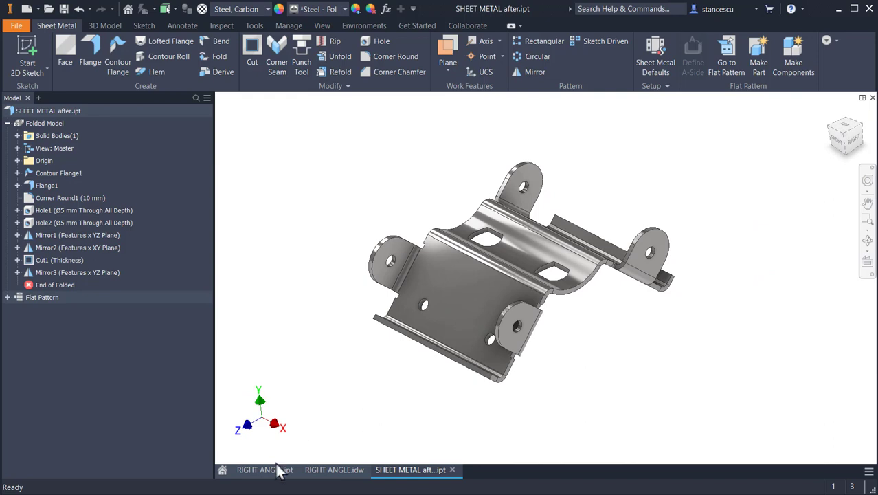
click(256, 470)
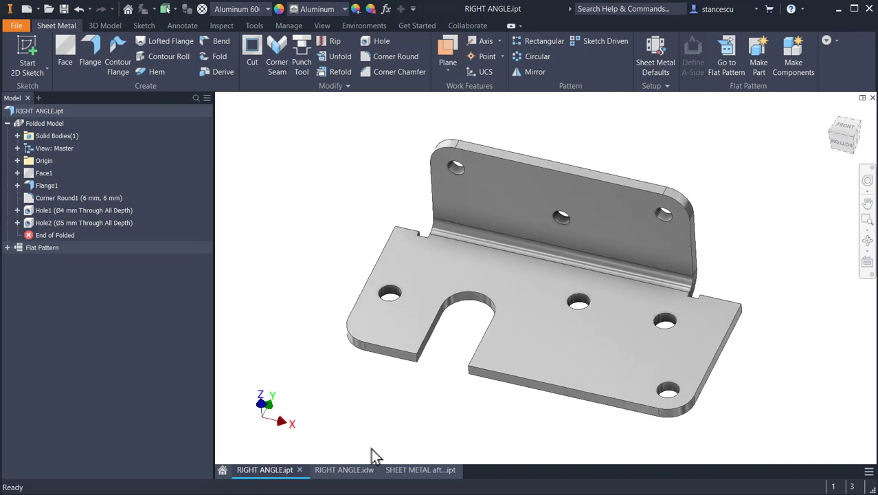
click(352, 471)
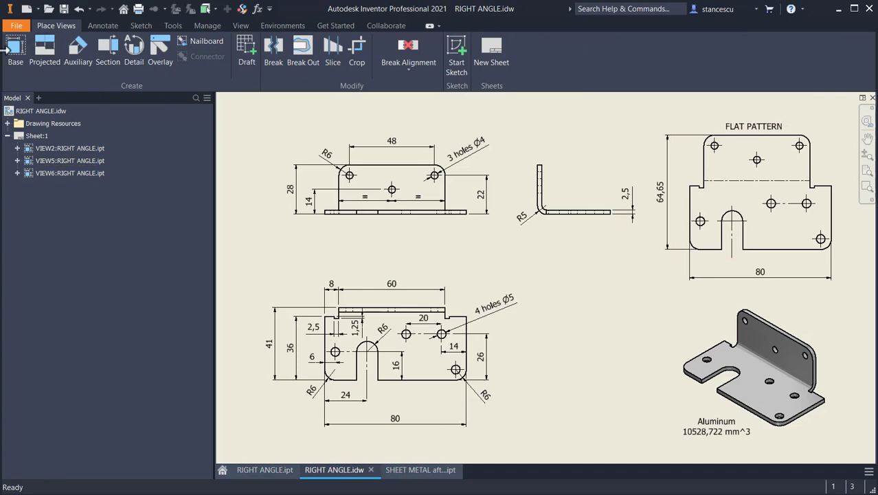
click(26, 9)
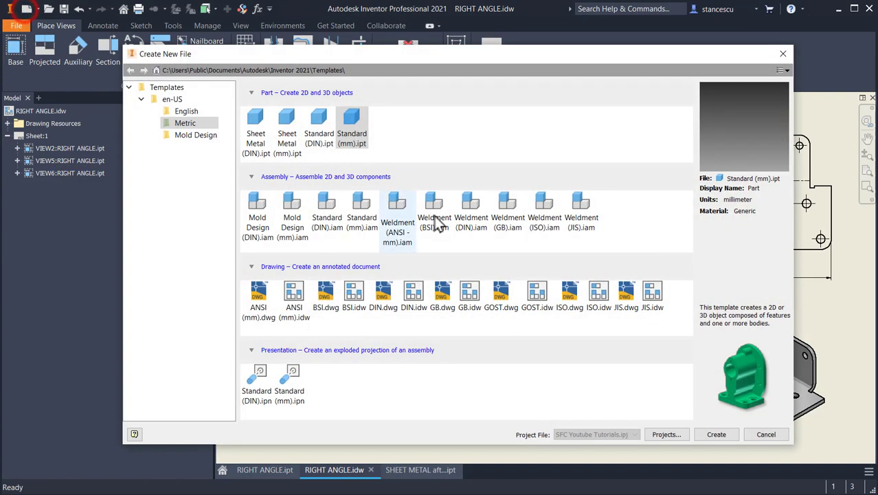
double_click(287, 132)
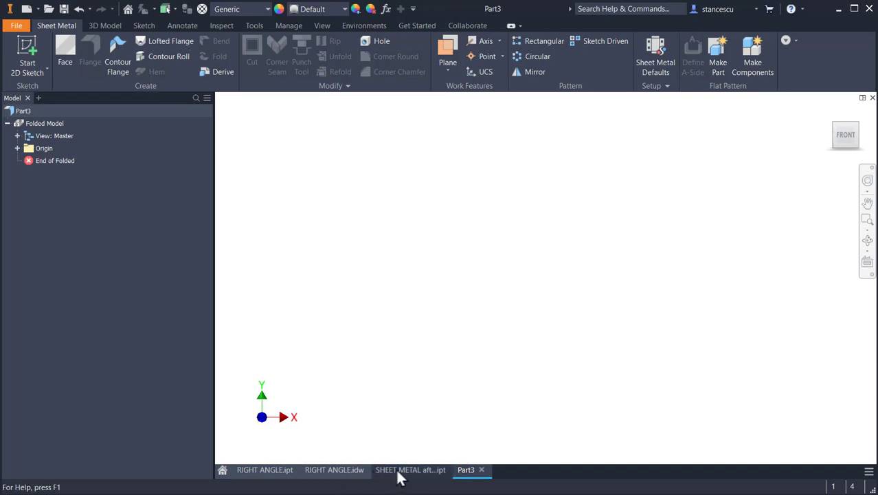
Check the plan view dimensions in the RIGHT ANGLE drawing and start a sketch on the new part's XY plane
click(327, 471)
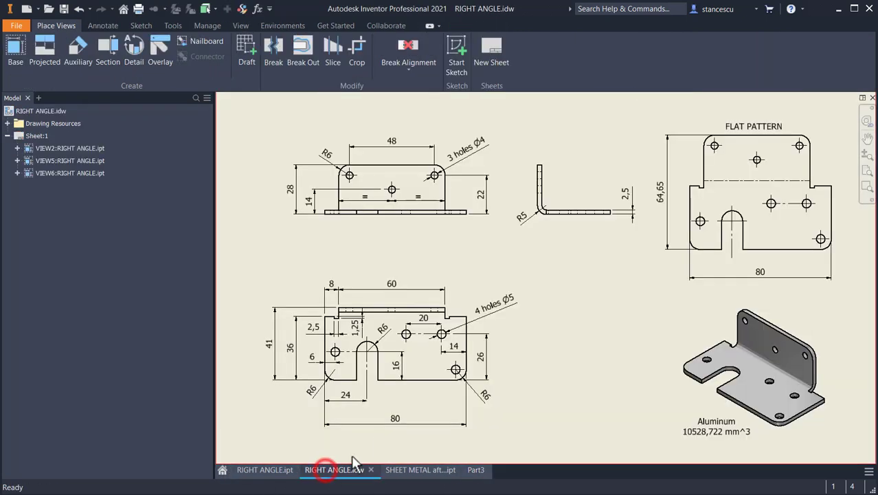
scroll(456, 364, up, 5)
mouse_move(457, 364)
middle_down()
mouse_move(620, 239)
mouse_move(592, 245)
middle_up()
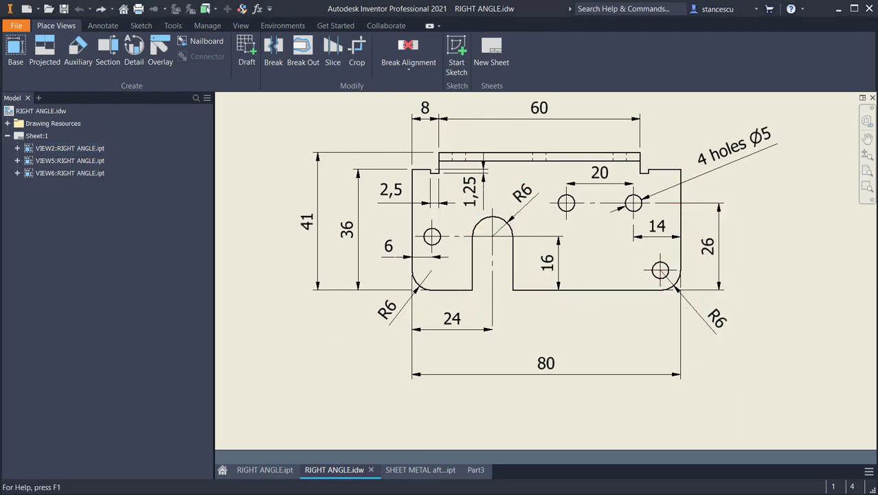
click(474, 472)
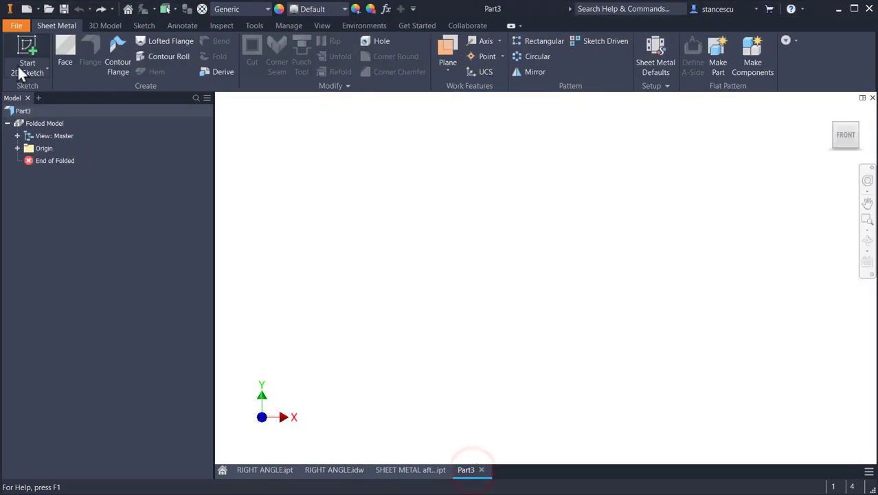
click(27, 62)
click(494, 174)
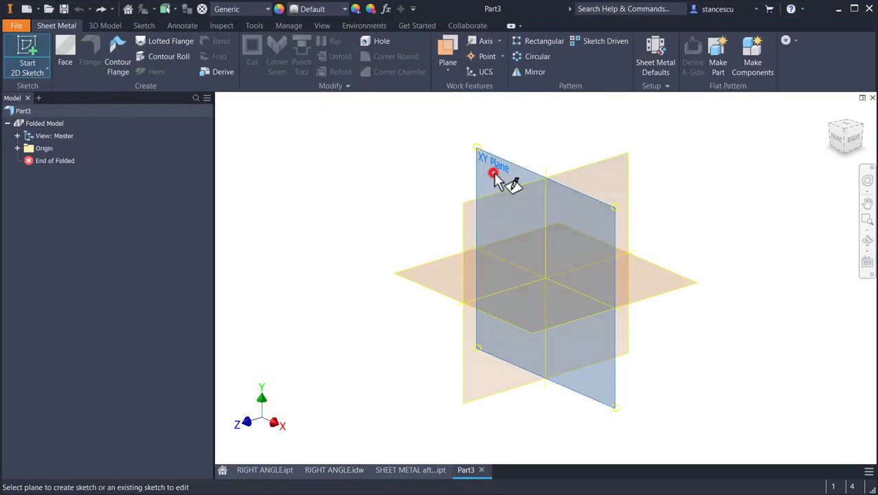
Sketch a rectangle 80 mm wide and 36 mm high around the origin area
click(160, 61)
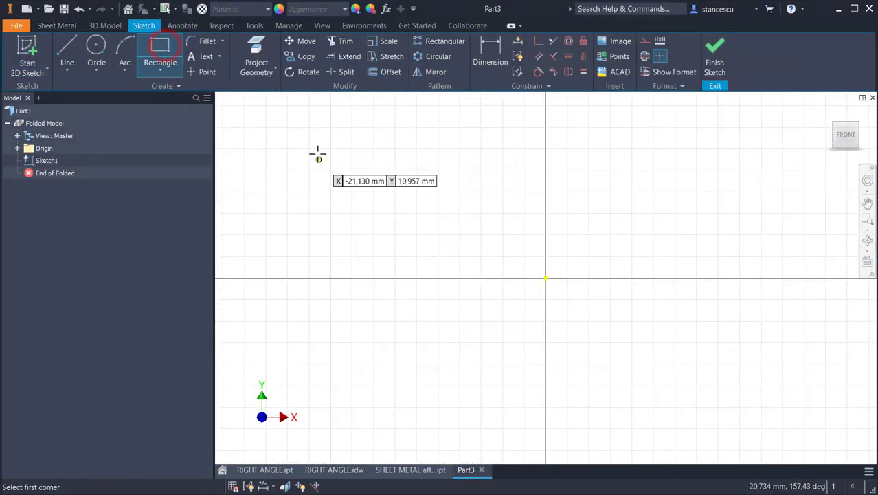
click(317, 152)
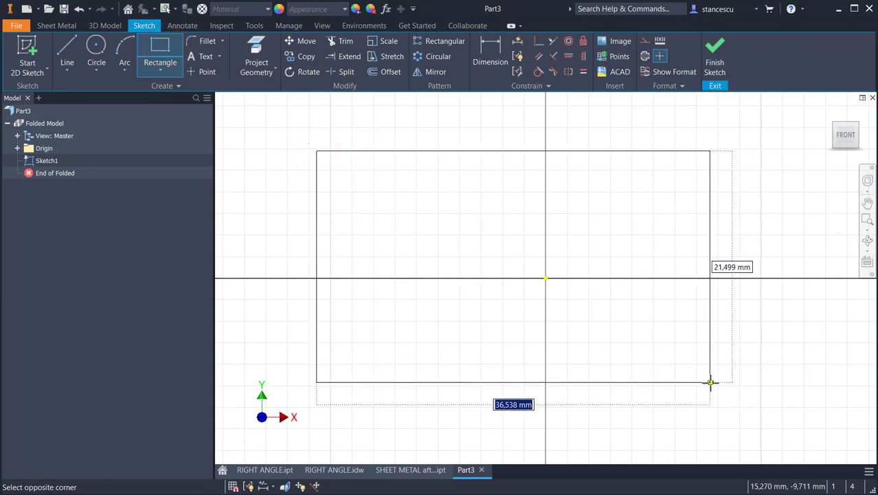
text(80)
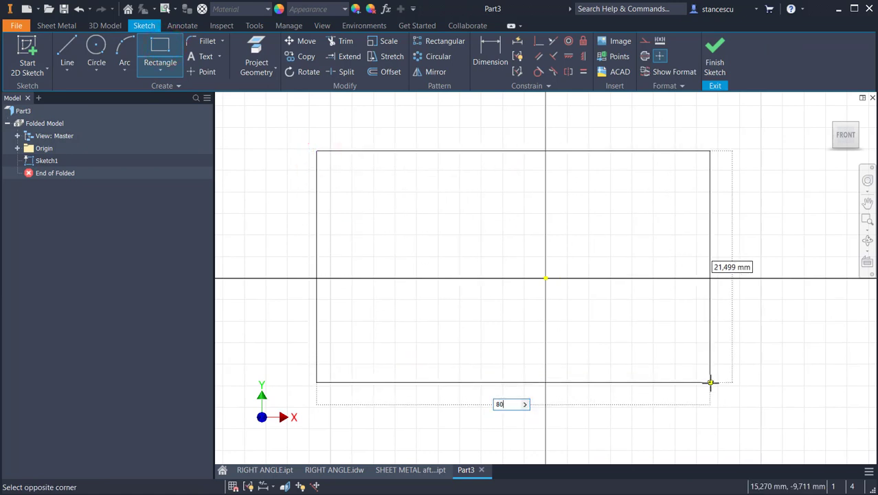
key(Tab)
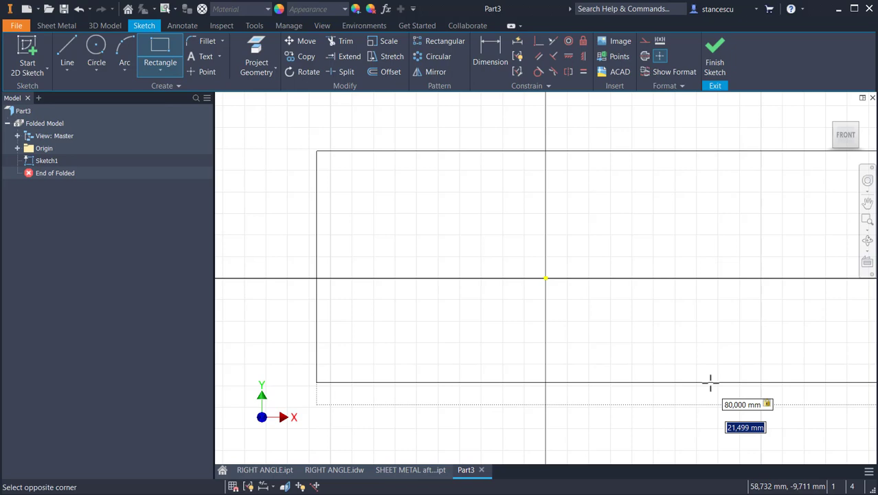
text(3)
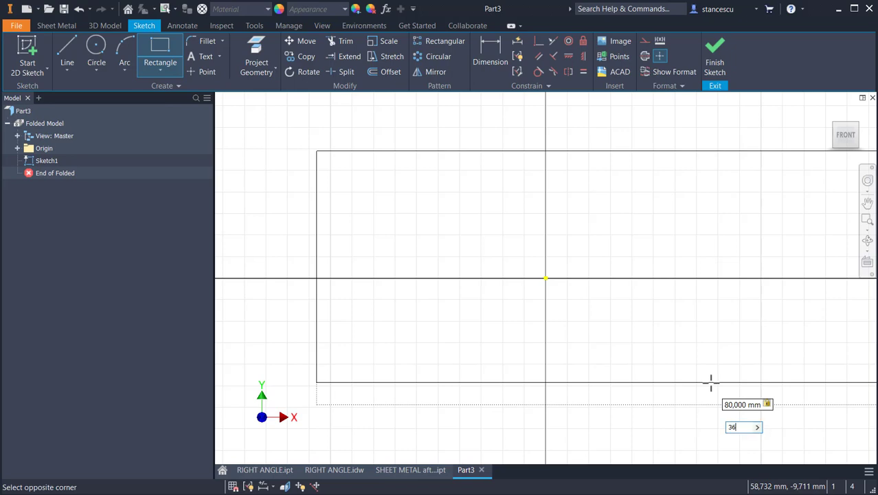
text(6)
key(Return)
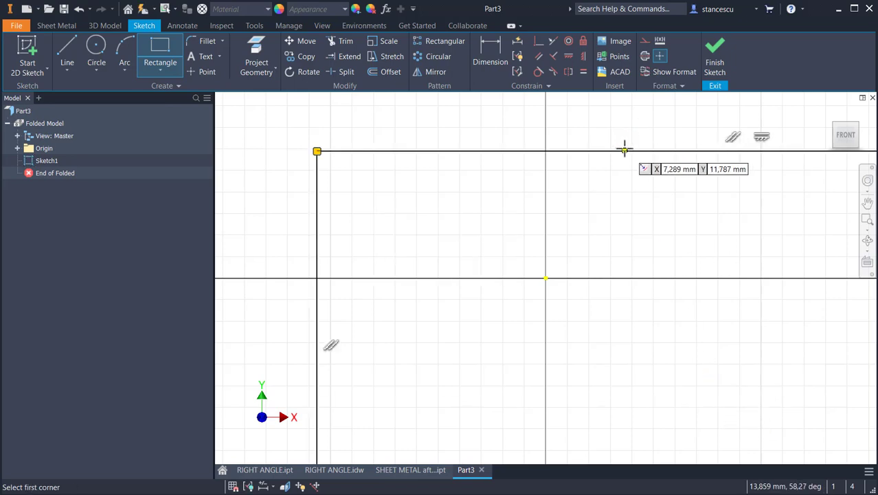
Make the midpoint of the rectangle's bottom edge coincident with the sketch origin
key(Home)
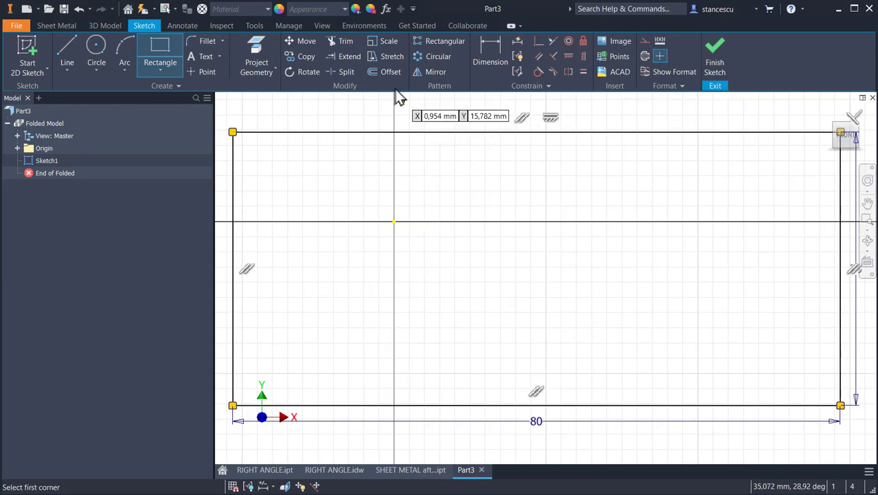
click(540, 41)
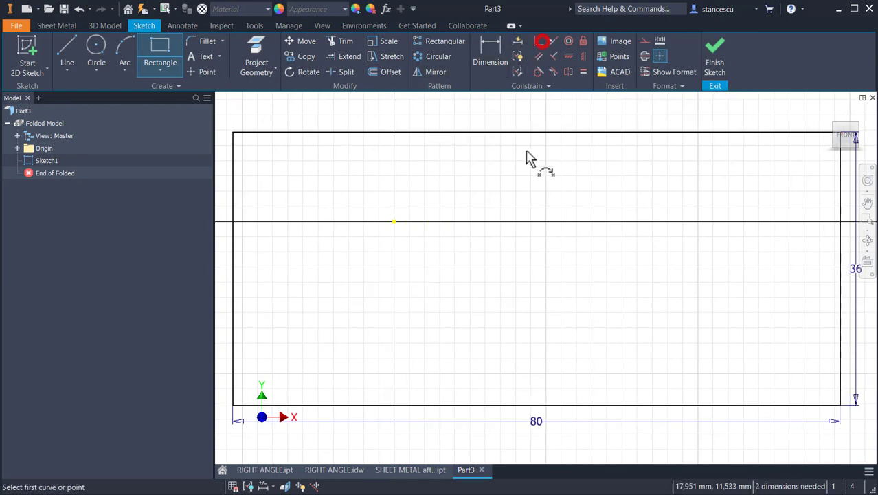
click(537, 405)
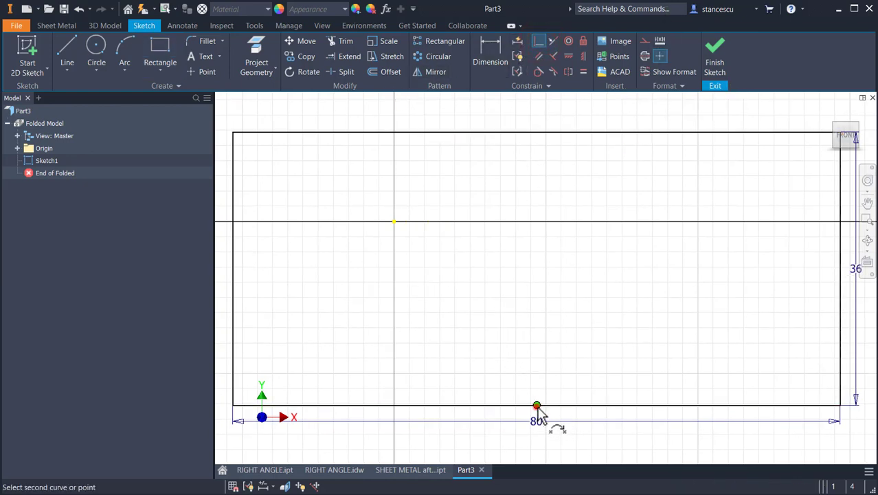
click(393, 221)
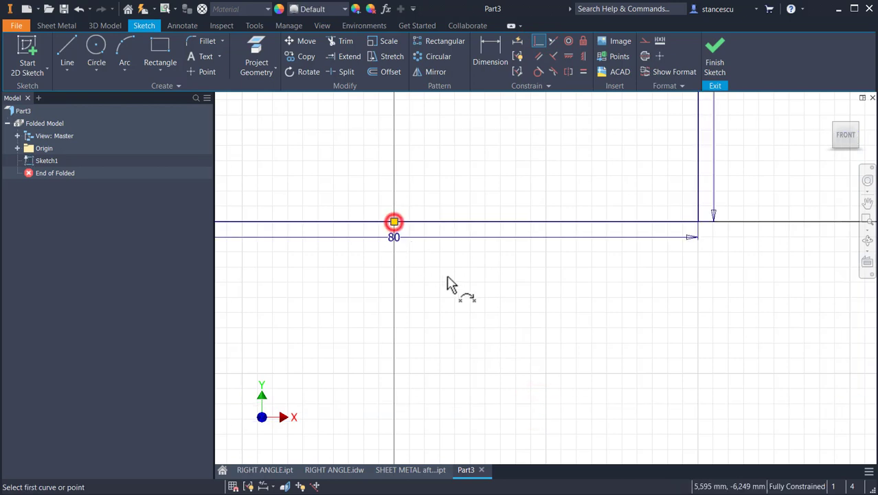
key(Home)
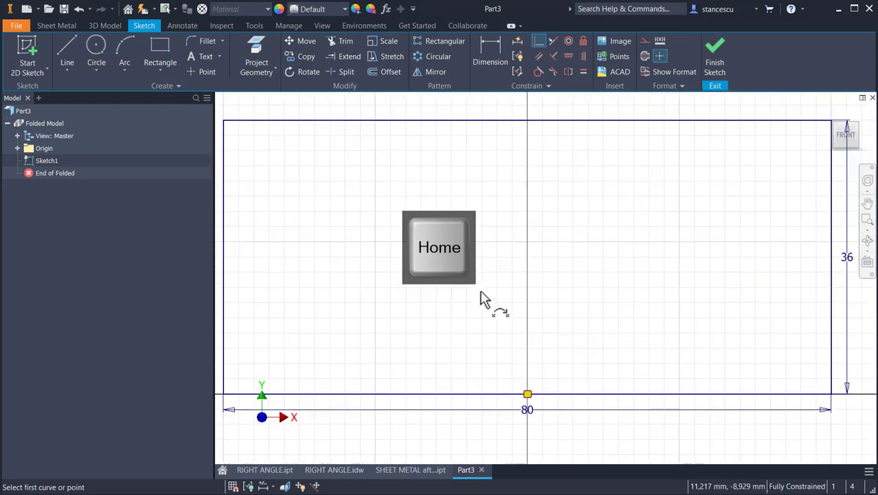
Sketch an open slot rising from the rectangle's bottom edge, with straight sides about 13 mm long and a tangent top arc of about 5.4 mm radius
click(71, 50)
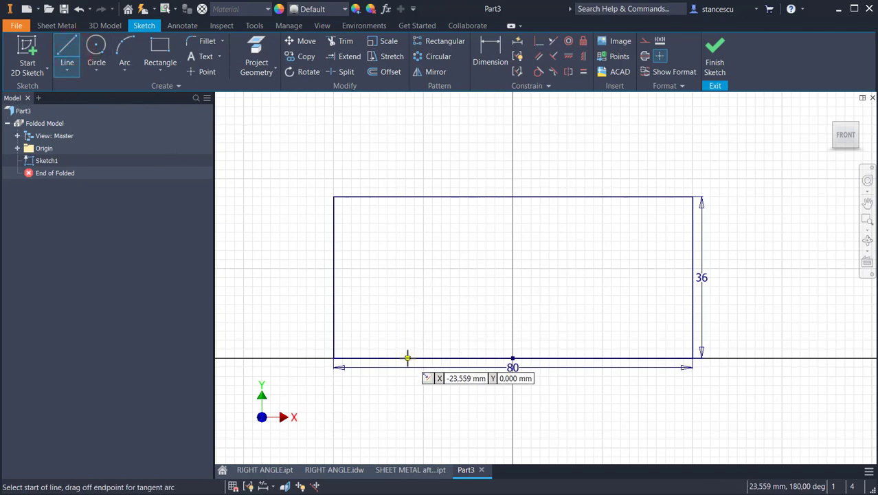
click(407, 358)
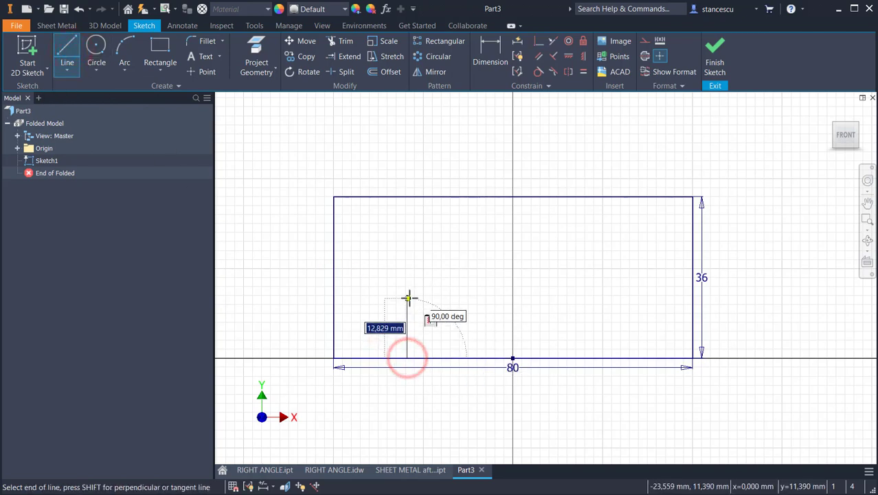
click(407, 297)
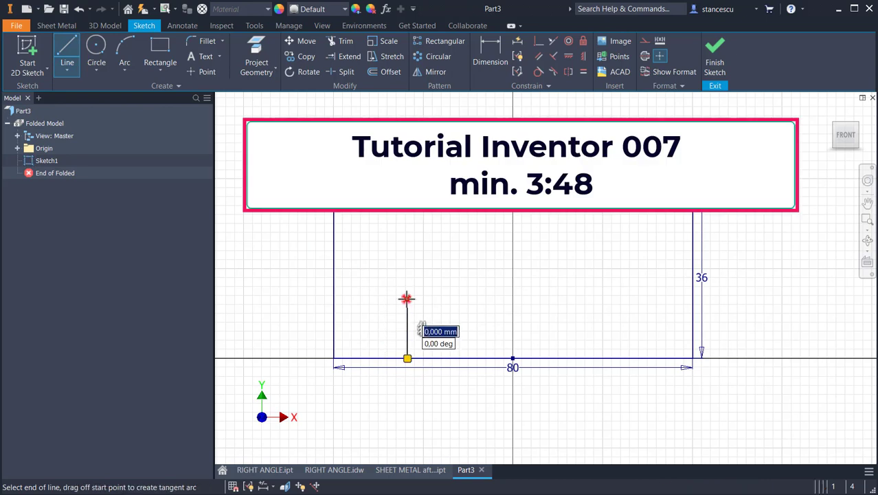
drag(407, 298, 455, 297)
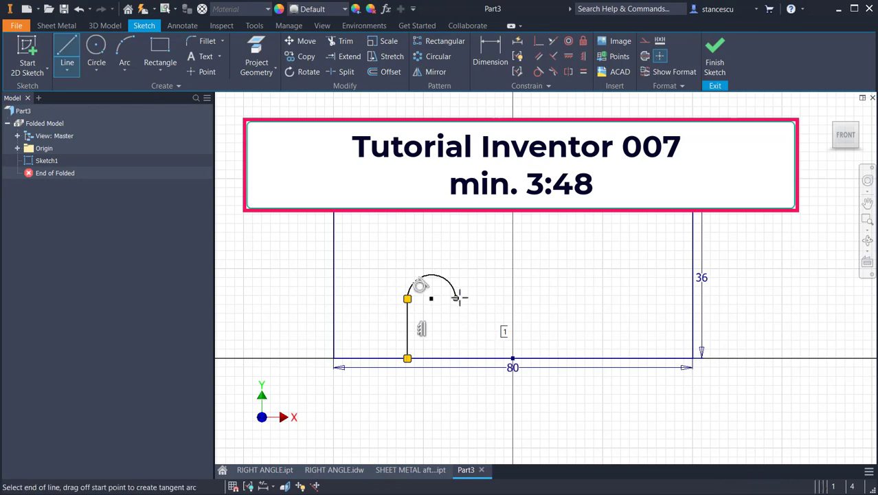
double_click(455, 358)
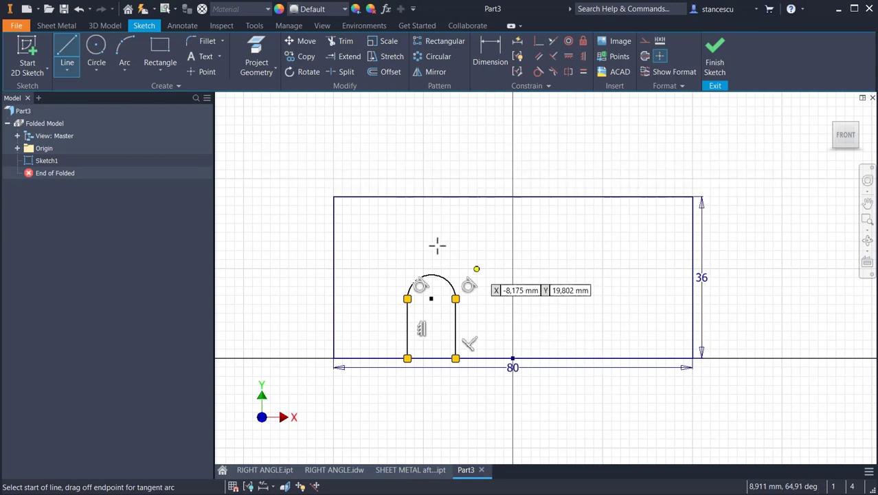
Dimension the slot's arc with a 6 mm radius and its straight side with a 16 mm length
click(484, 45)
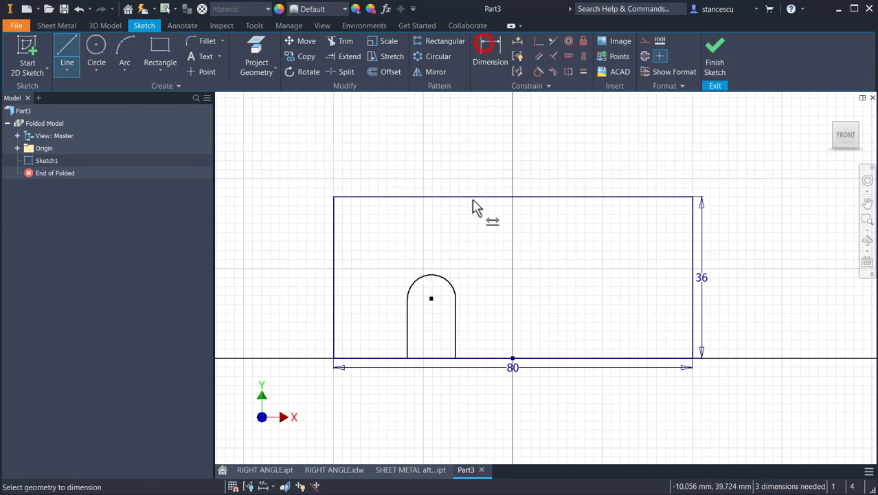
click(448, 286)
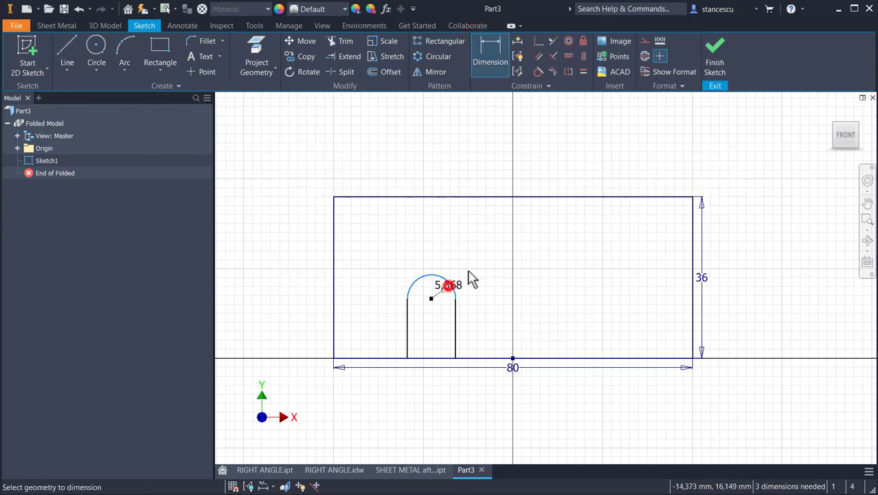
click(484, 258)
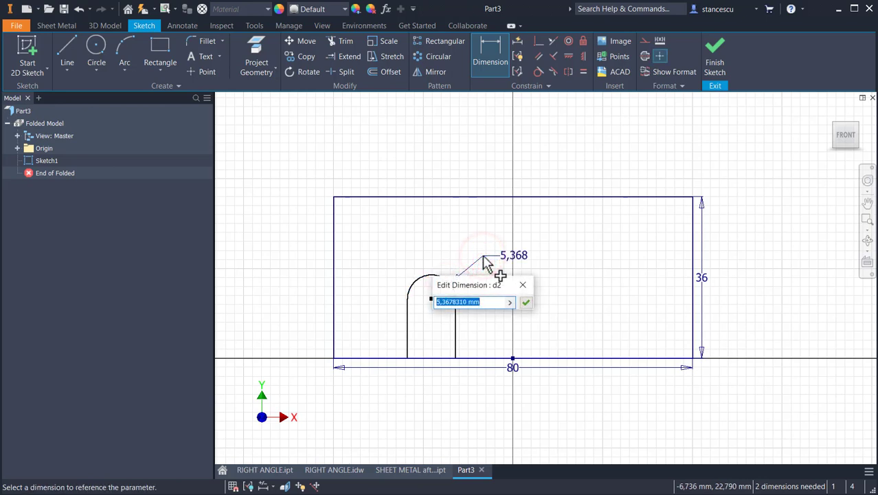
text(6)
key(Return)
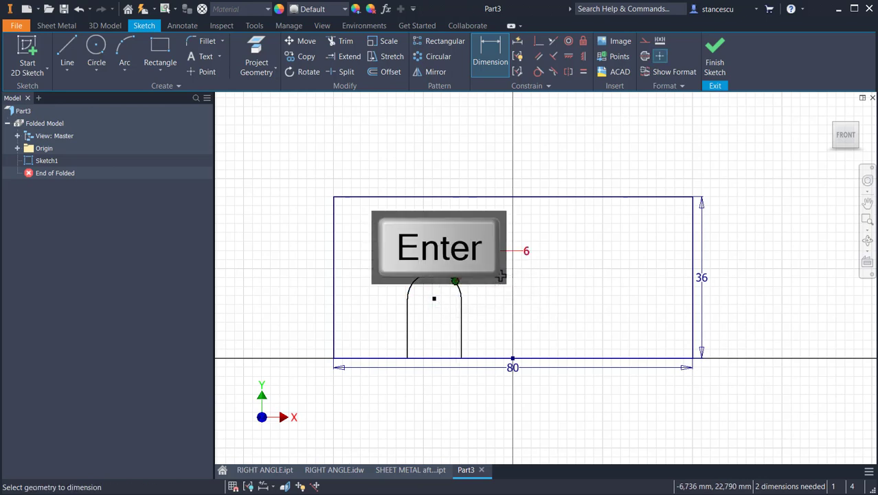
click(460, 322)
click(489, 326)
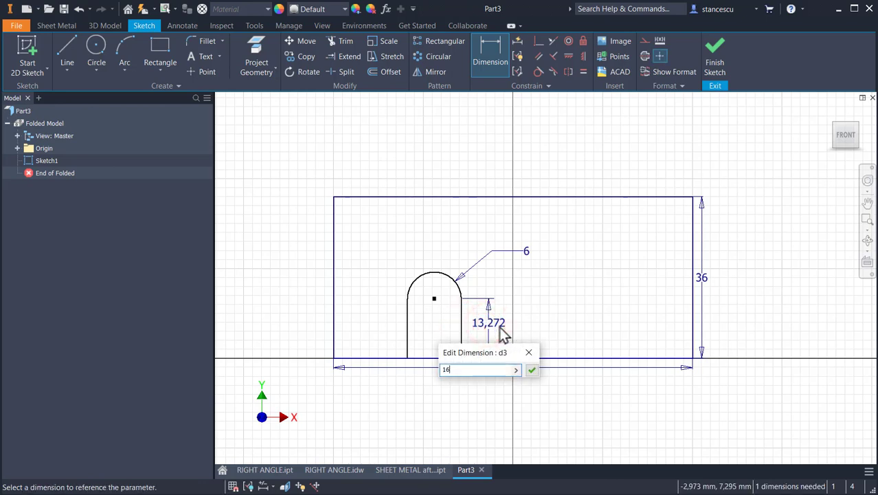
text(16)
key(Return)
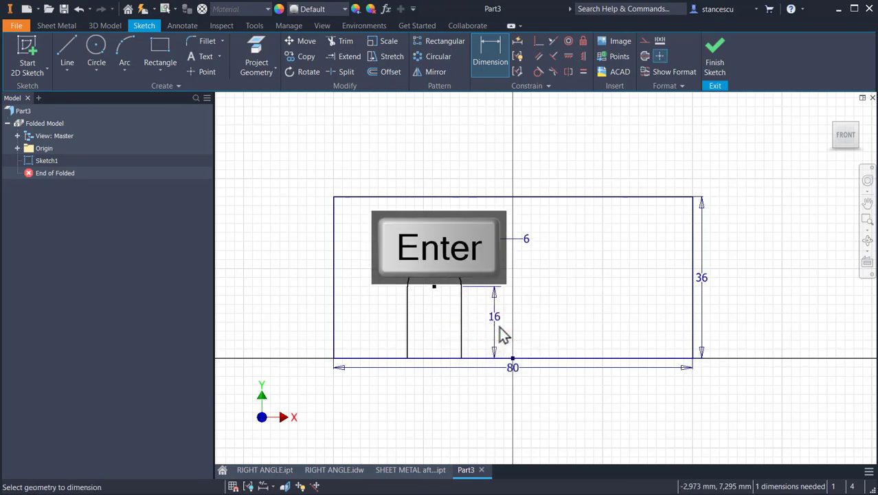
Split the rectangle's bottom edge where the slot's two straight sides meet it
click(348, 71)
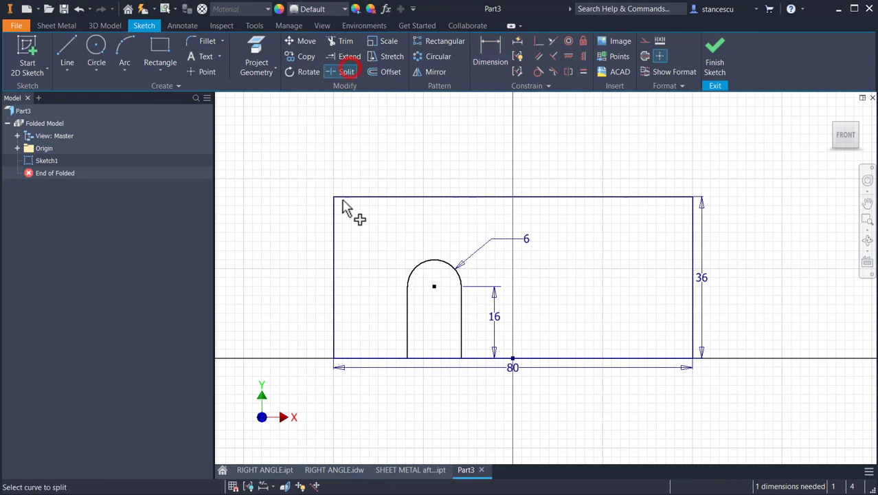
click(406, 359)
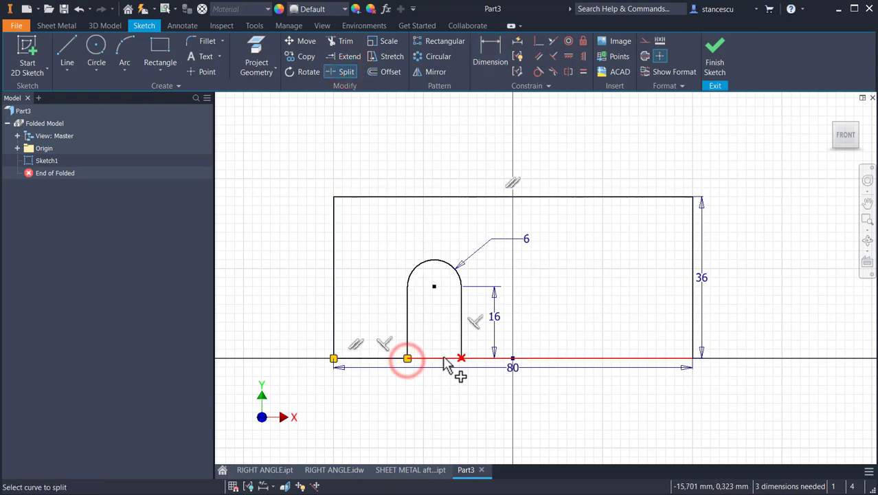
click(444, 358)
key(Escape)
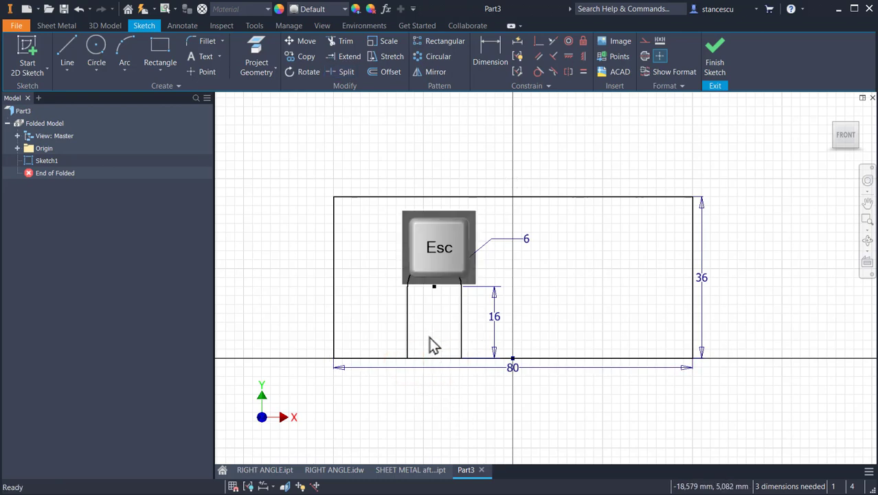
Convert the bottom edge segment between the slot's two straight sides to construction geometry
click(431, 347)
drag(431, 372, 435, 369)
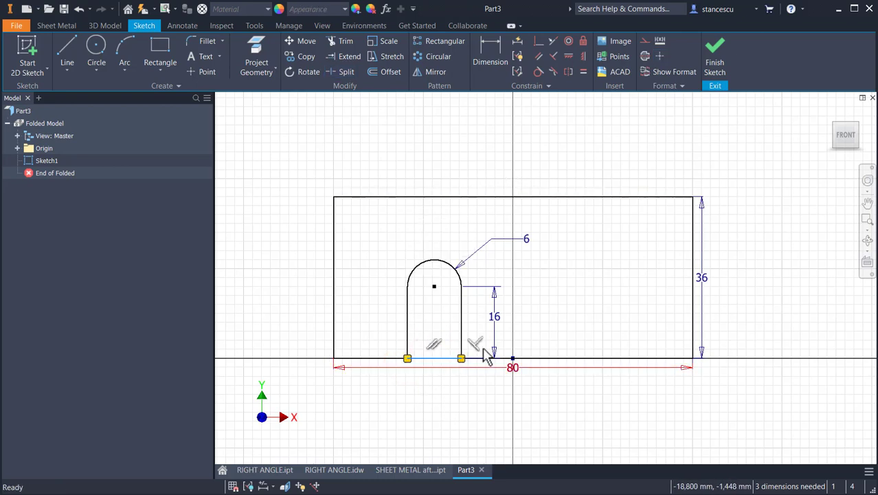
click(643, 42)
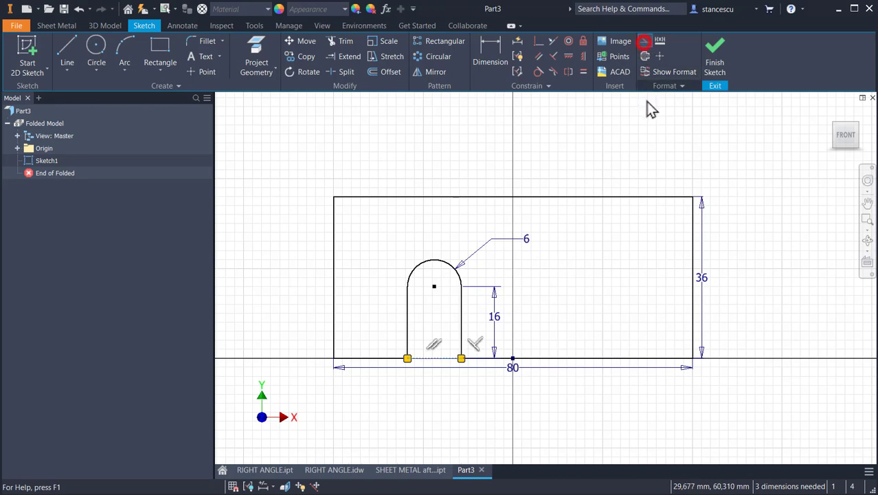
click(644, 130)
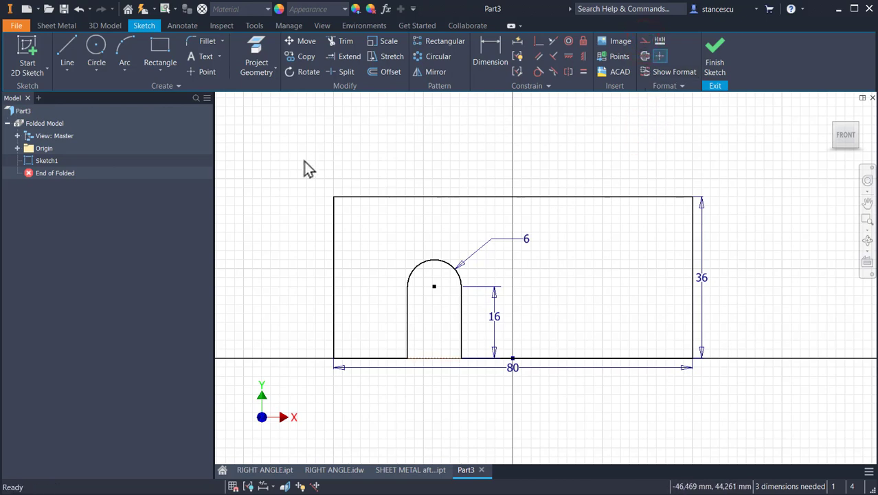
Fillet the rectangle's two lower corners with a 6 mm radius, and finish the sketch in the isometric view
click(201, 41)
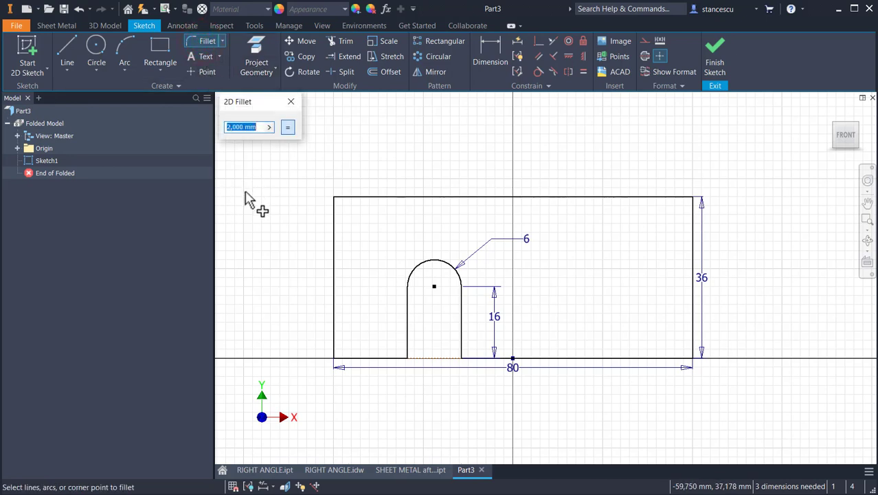
click(332, 361)
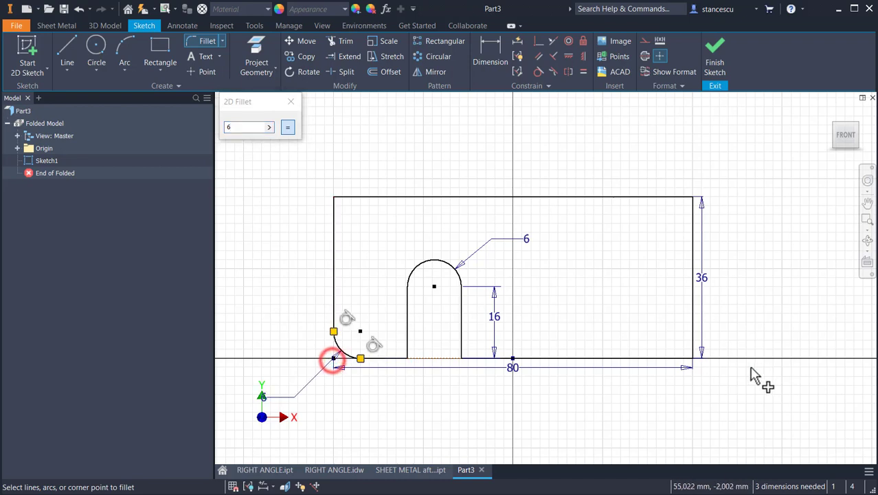
click(694, 361)
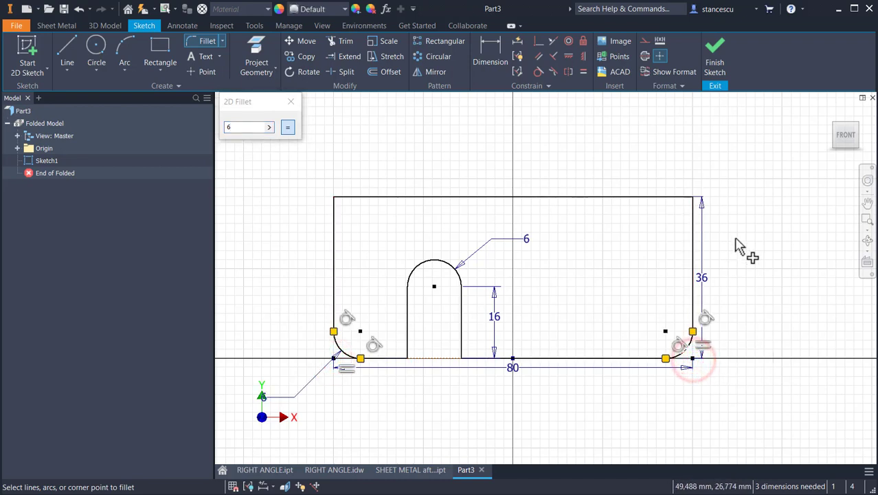
click(716, 61)
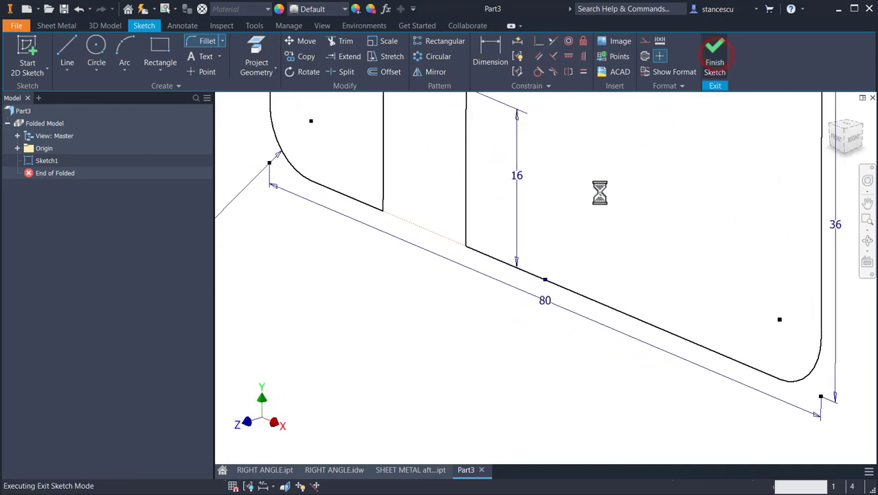
key(F6)
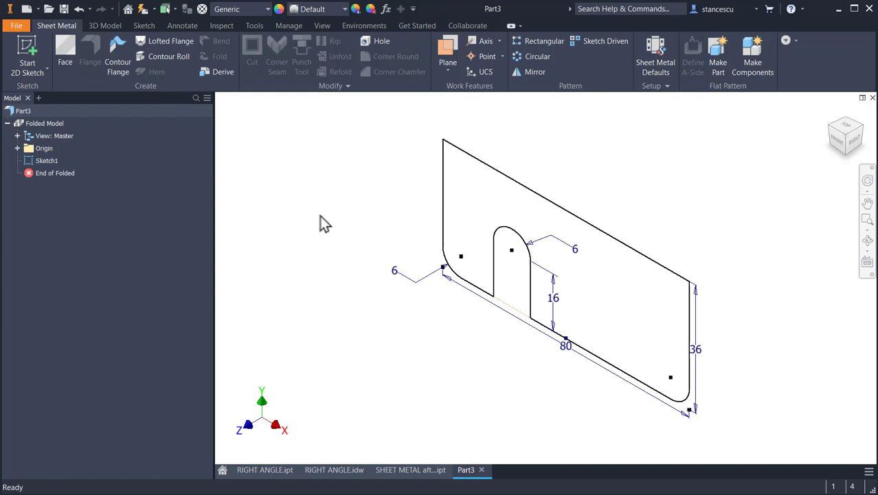
Override the sheet metal rule's thickness with the 2.5 mm given in the RIGHT ANGLE drawing
click(63, 48)
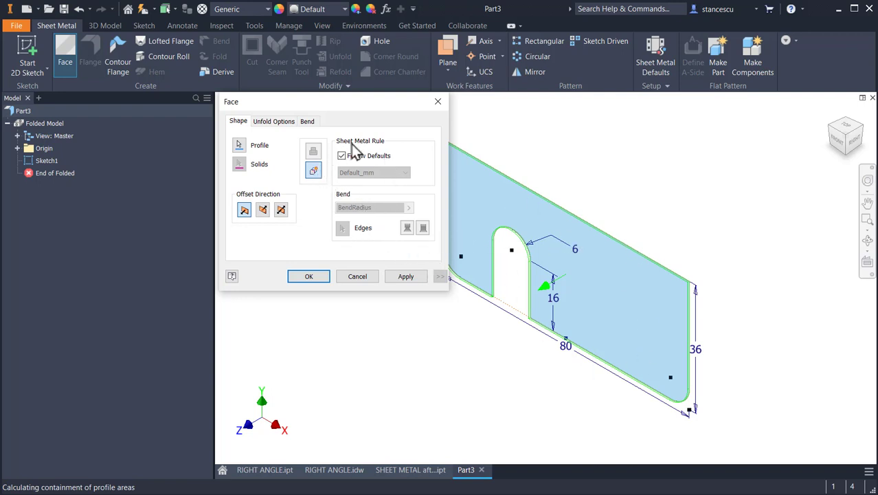
click(358, 279)
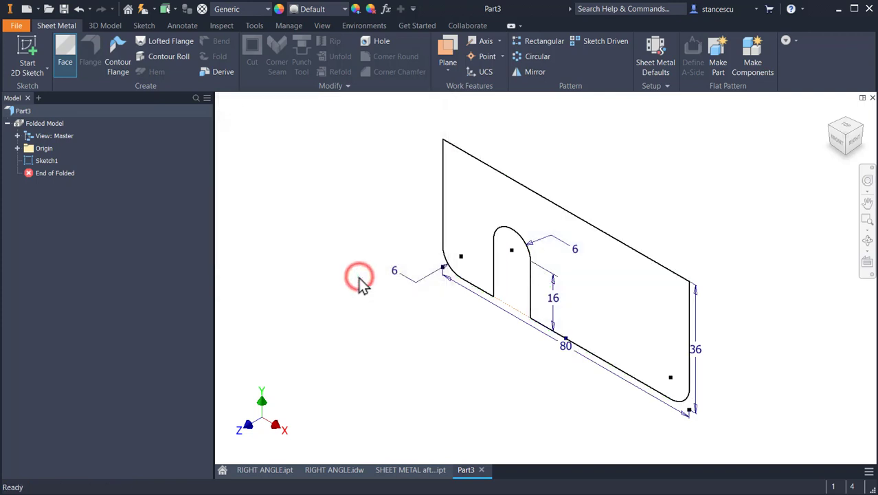
click(658, 52)
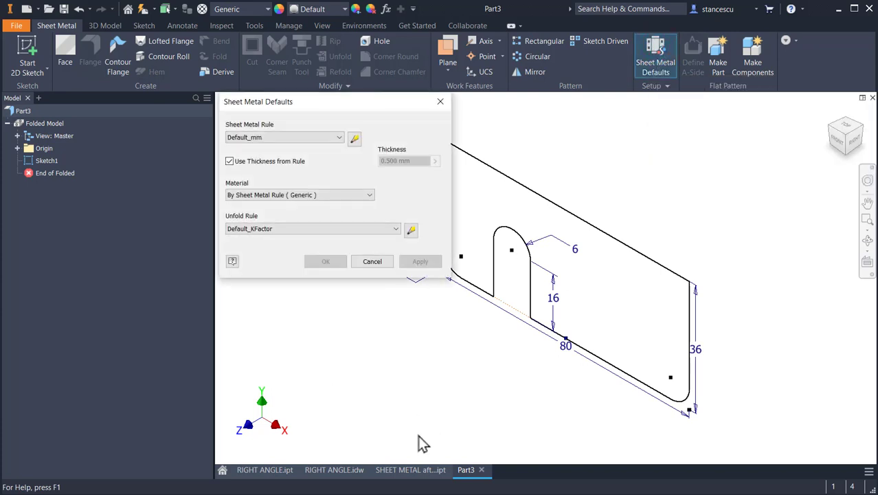
click(336, 478)
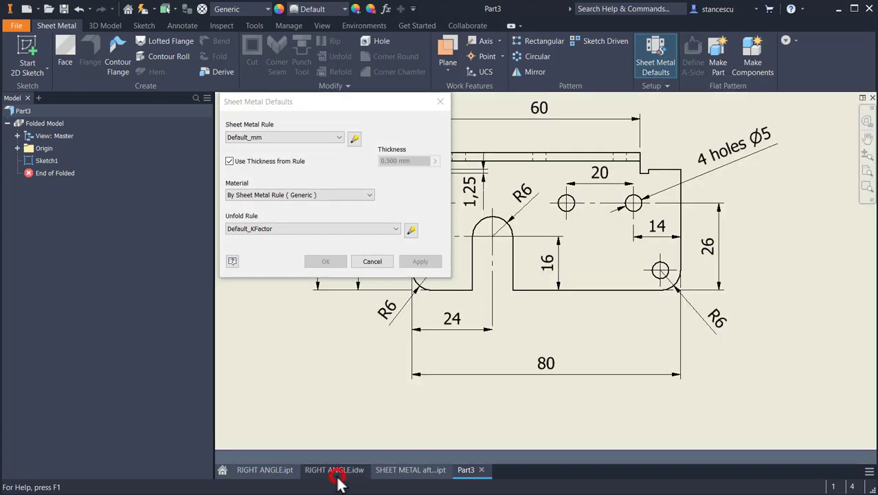
middle_drag(756, 251, 515, 424)
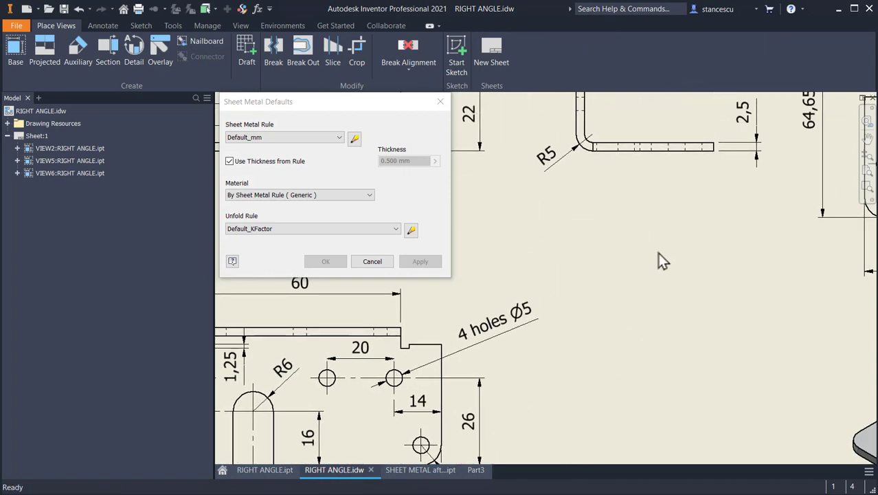
middle_drag(659, 253, 612, 333)
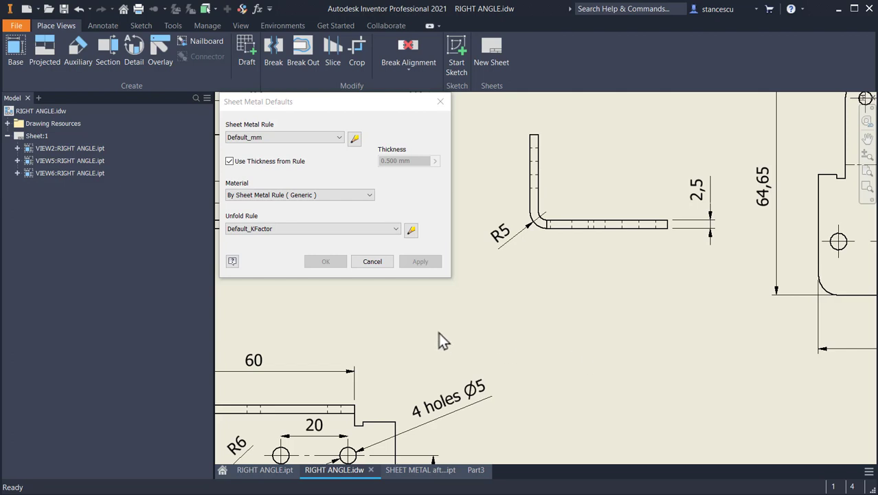
click(477, 469)
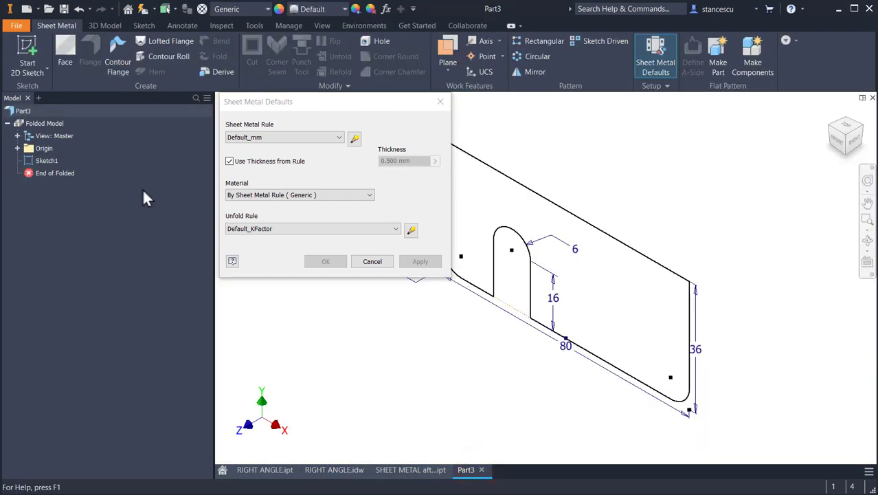
click(229, 160)
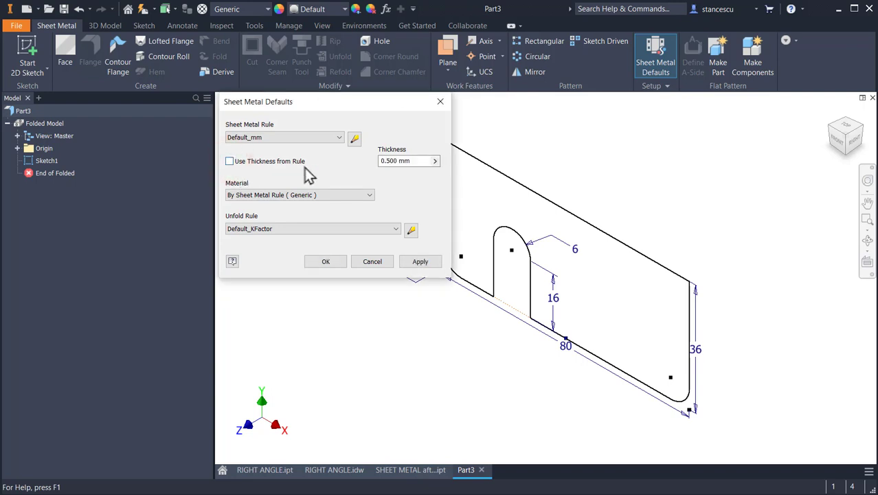
click(410, 162)
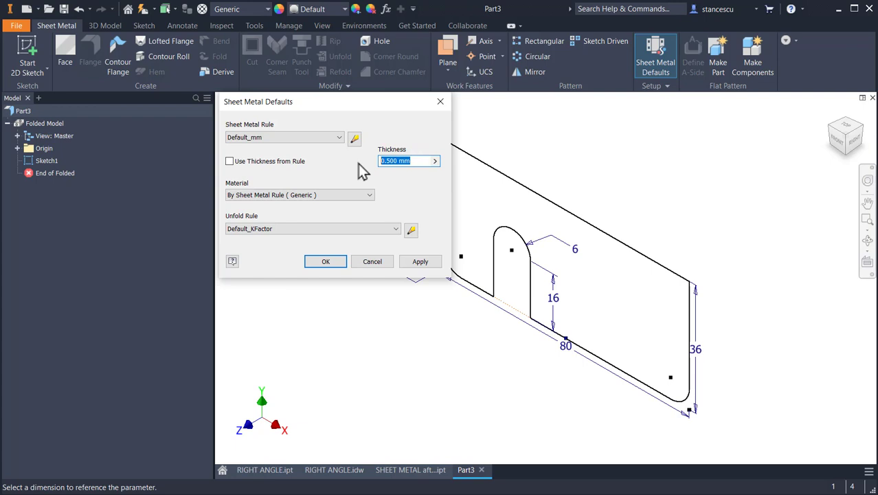
text(2.5)
click(326, 263)
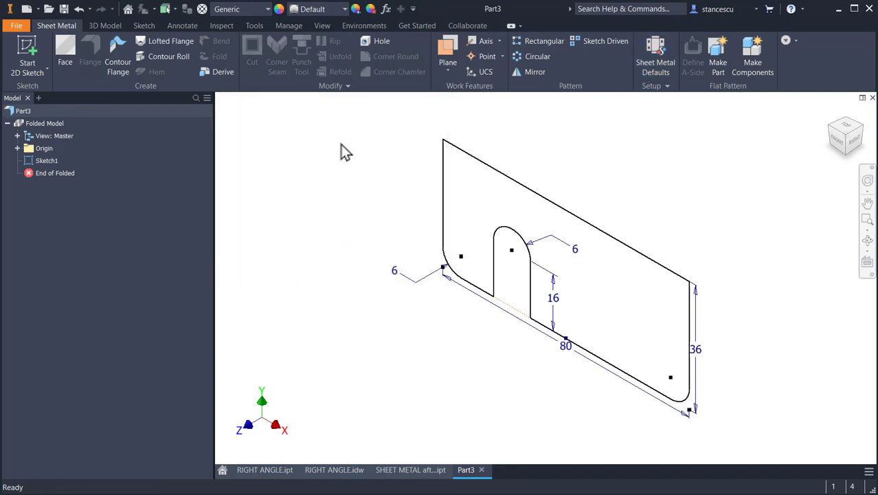
Add the Styles Editor command to the Quick Access Toolbar
click(253, 26)
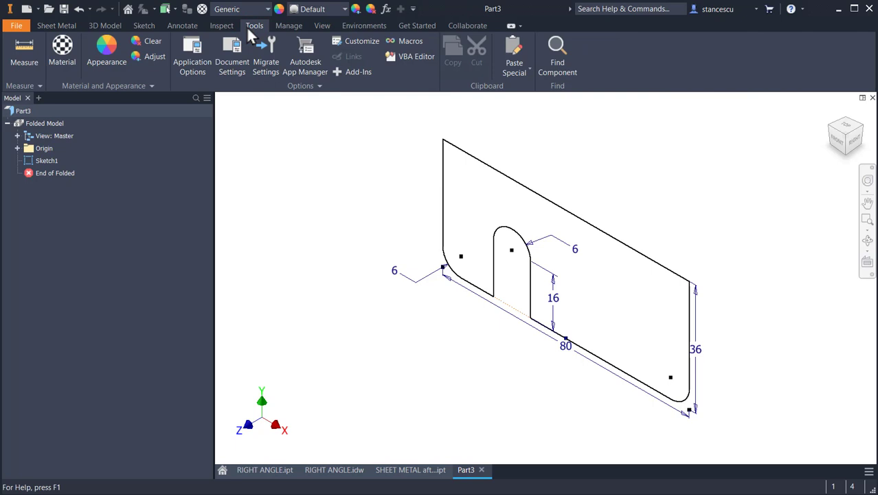
click(288, 26)
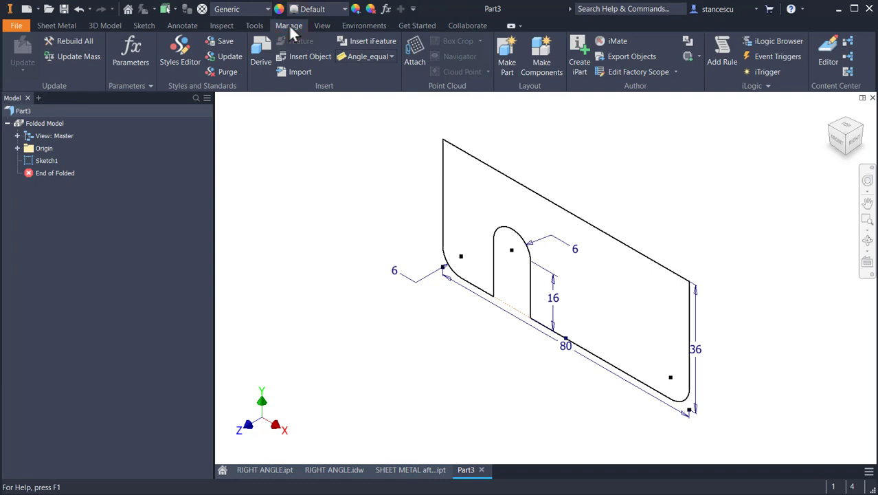
right_click(182, 48)
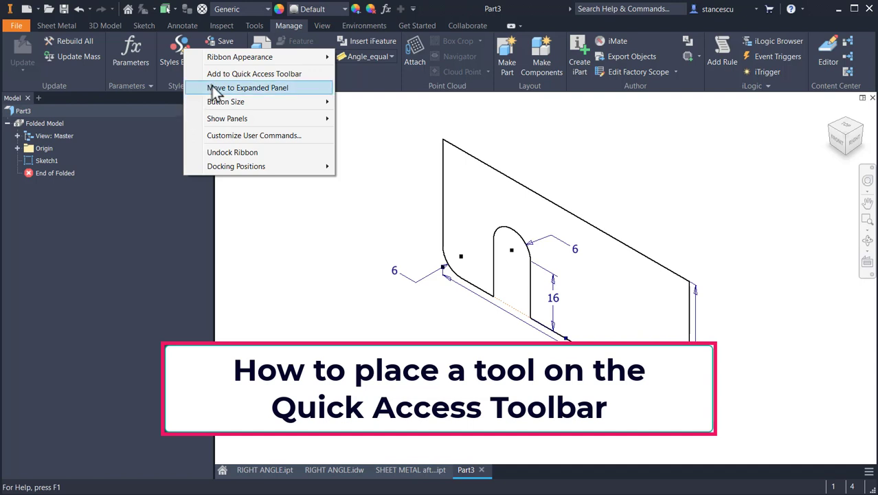
click(228, 73)
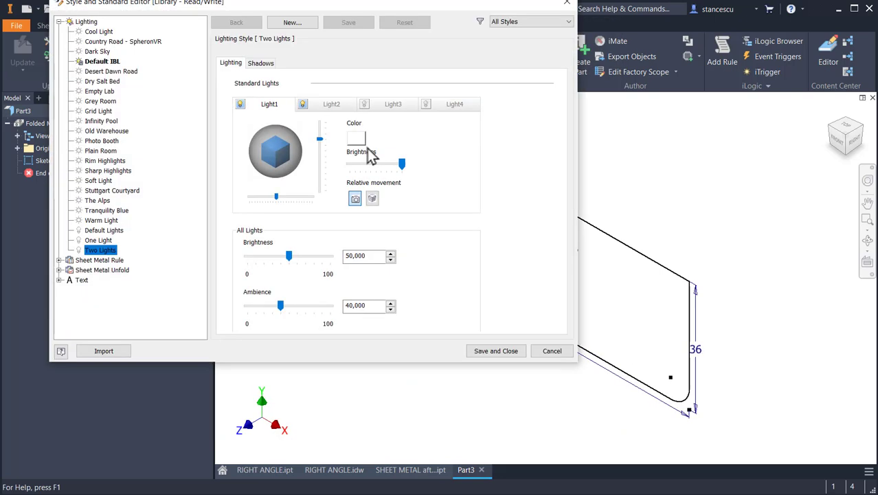
Examine the Default and Default_mm sheet metal rules in the Style and Standard Editor, and close it without changes
drag(412, 4, 426, 71)
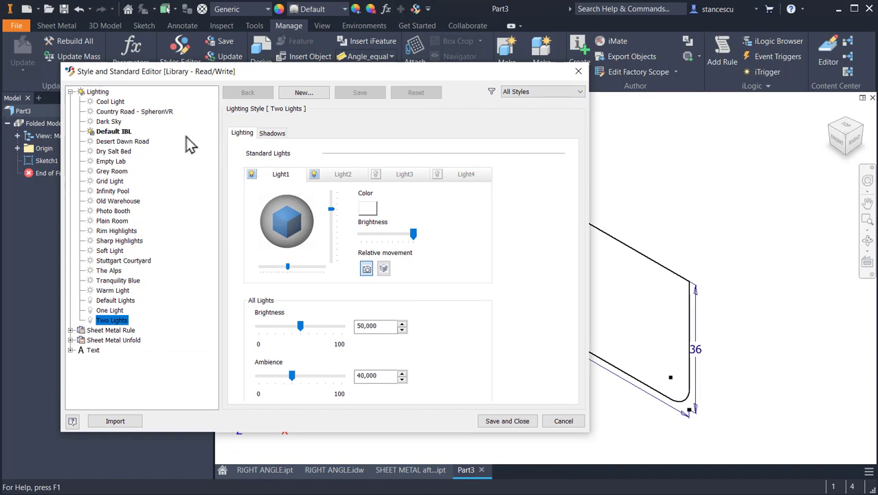
click(71, 91)
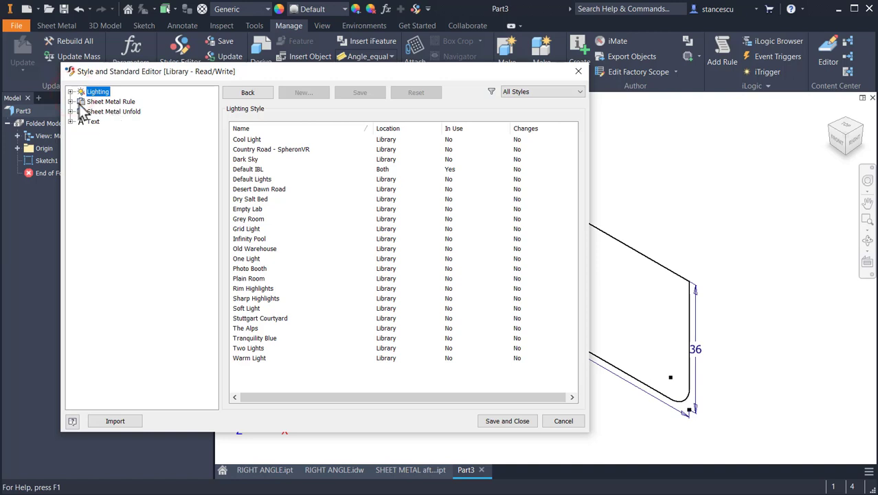
click(70, 101)
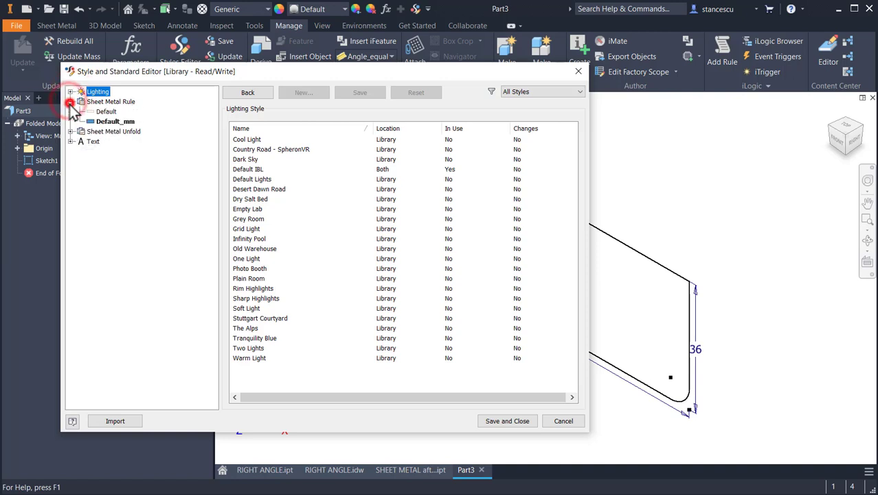
click(104, 112)
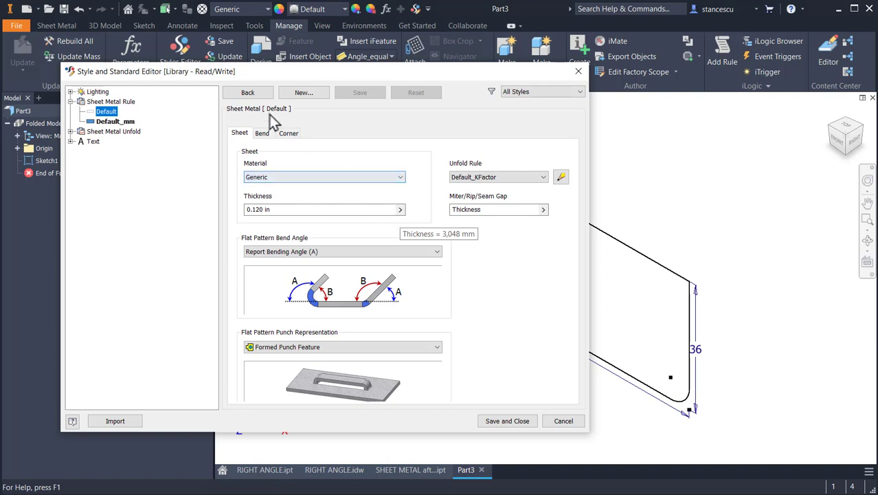
click(110, 122)
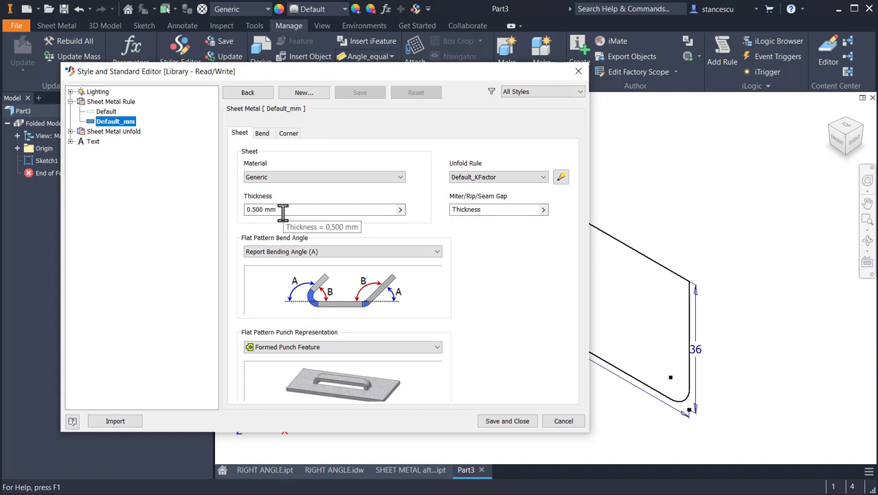
click(577, 73)
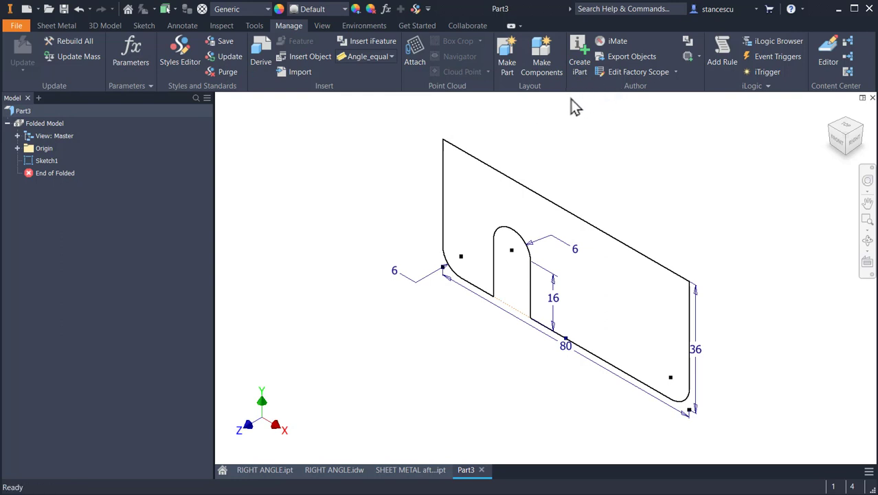
Review the sheet metal defaults and create a Face from the slotted profile, following the defaults
click(62, 26)
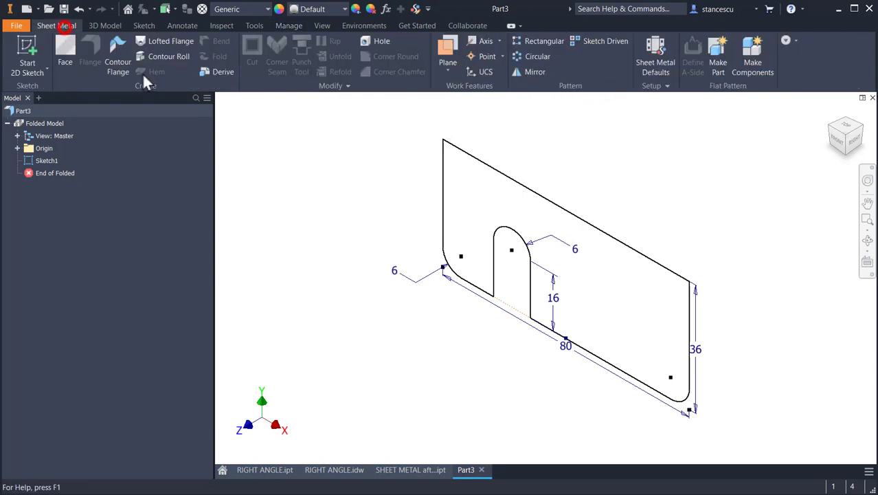
click(658, 52)
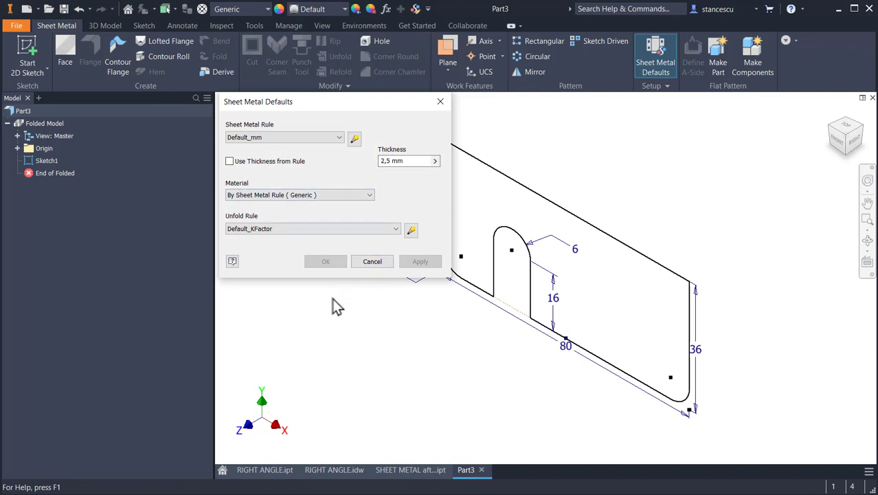
click(371, 263)
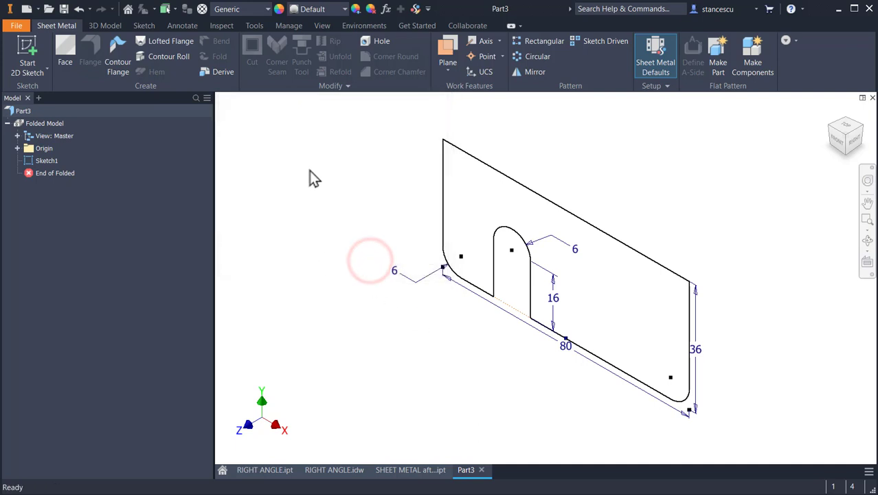
click(69, 51)
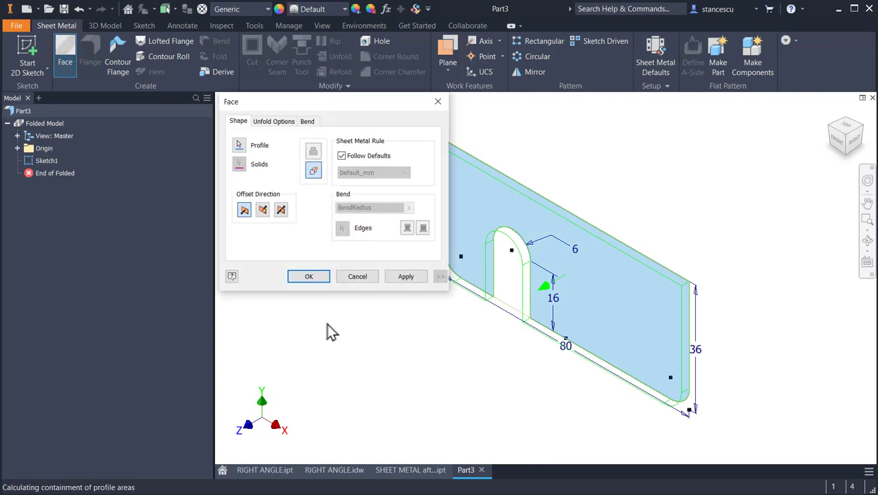
click(309, 278)
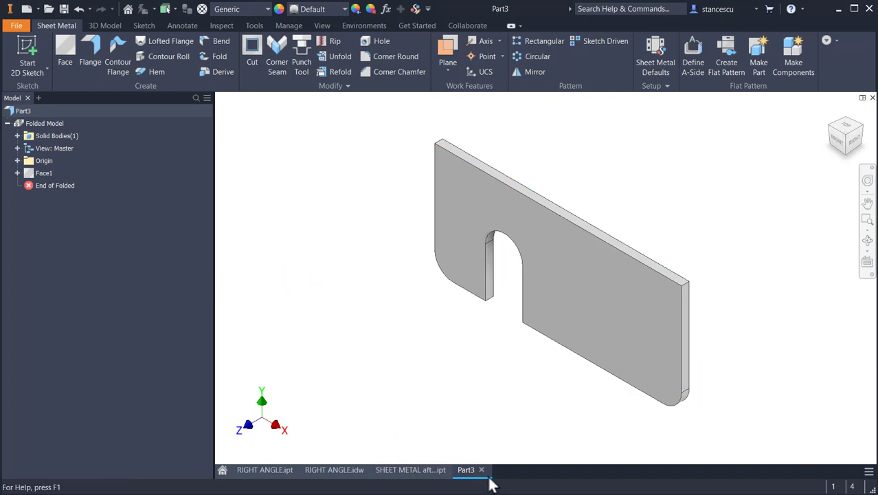
Examine the upright flange, its dimensions and the isometric view in the RIGHT ANGLE drawing
click(343, 472)
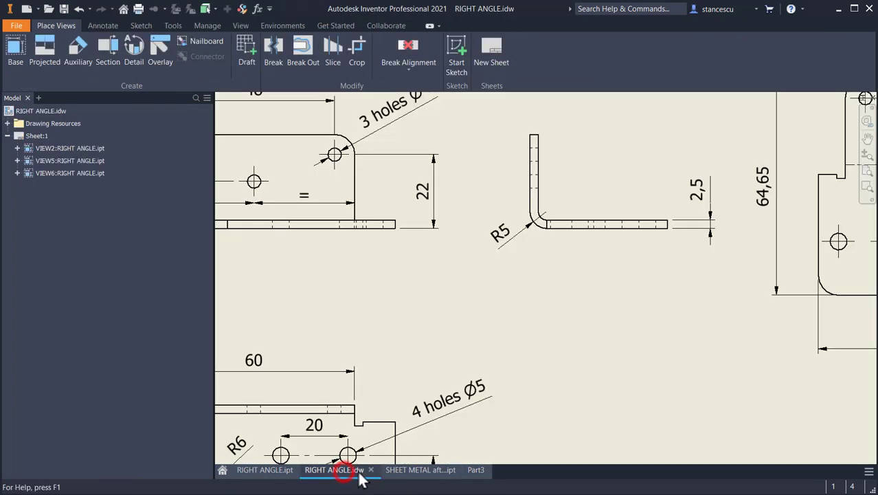
scroll(587, 264, down, 3)
middle_drag(675, 359, 598, 306)
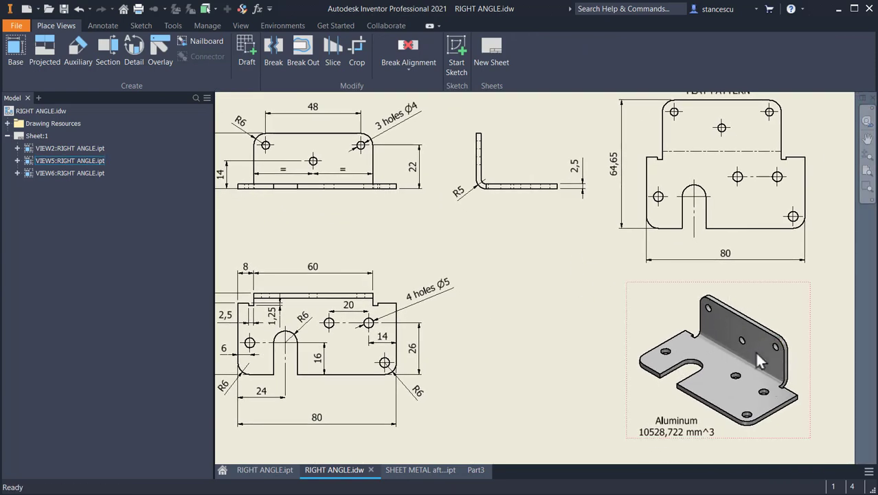
Check the flange views in the drawing, switch to Part3 and start a Flange on the long front edge opposite the slot opening
scroll(749, 354, up, 3)
mouse_move(750, 354)
middle_down()
mouse_move(730, 310)
mouse_move(749, 288)
middle_up()
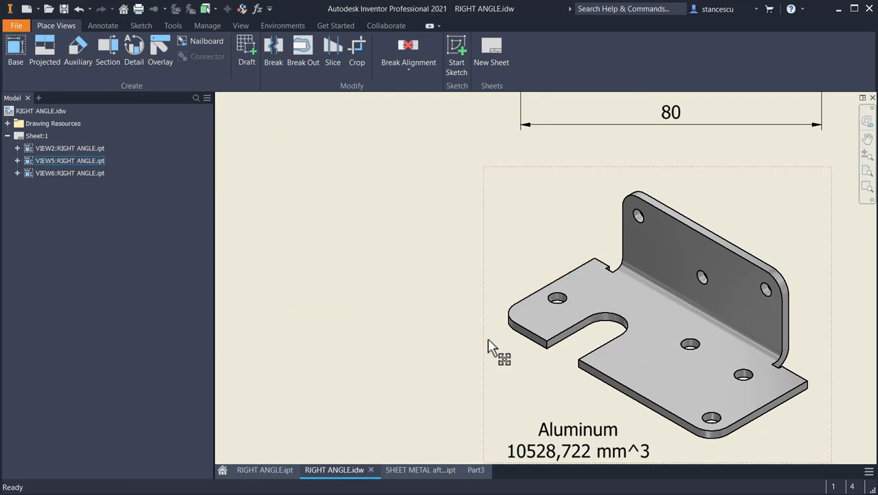
scroll(471, 326, down, 2)
mouse_move(407, 289)
middle_down()
mouse_move(792, 388)
mouse_move(790, 419)
middle_up()
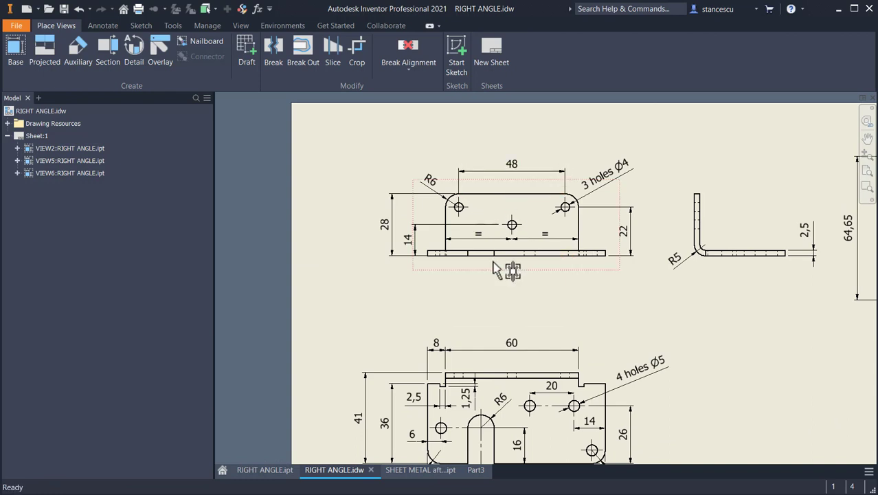
middle_drag(589, 311, 605, 219)
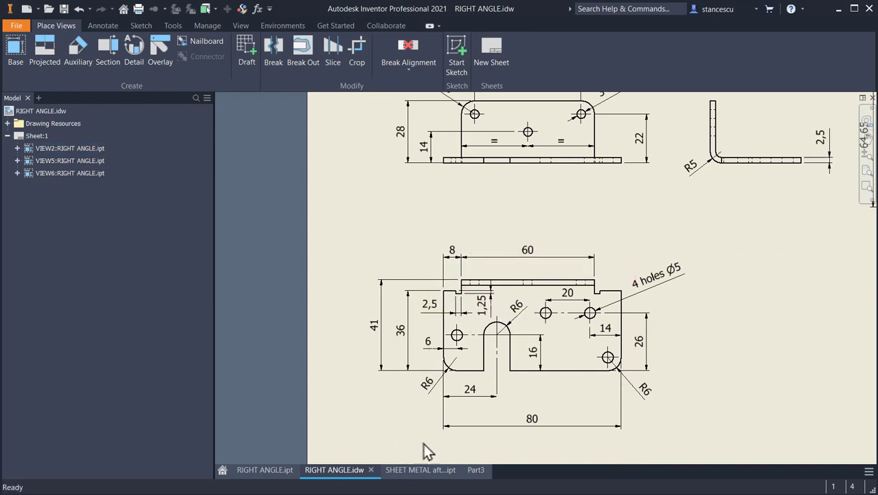
click(476, 470)
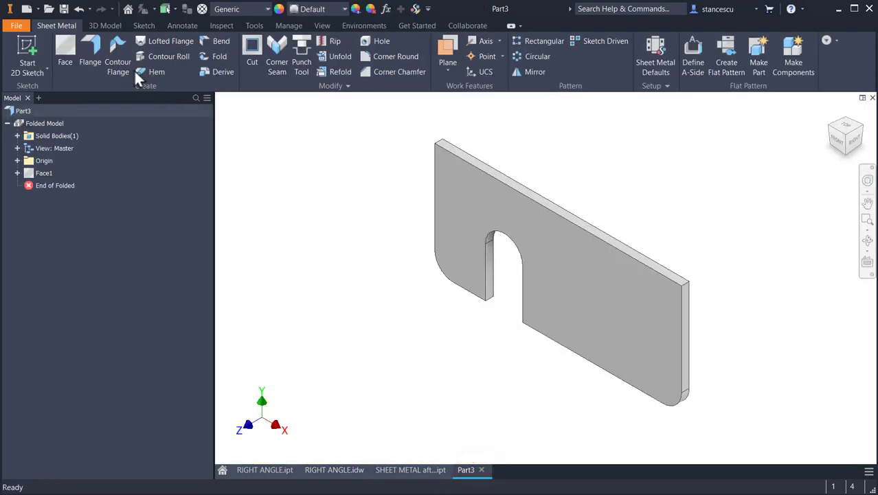
click(90, 43)
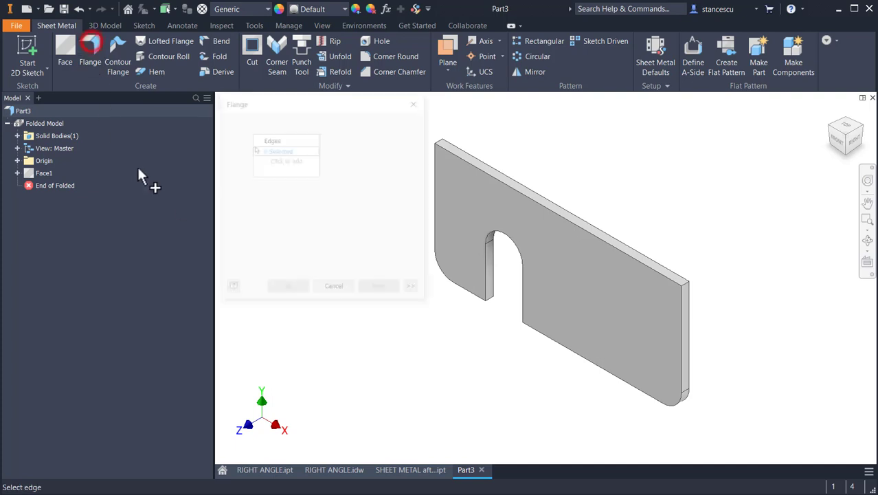
click(553, 218)
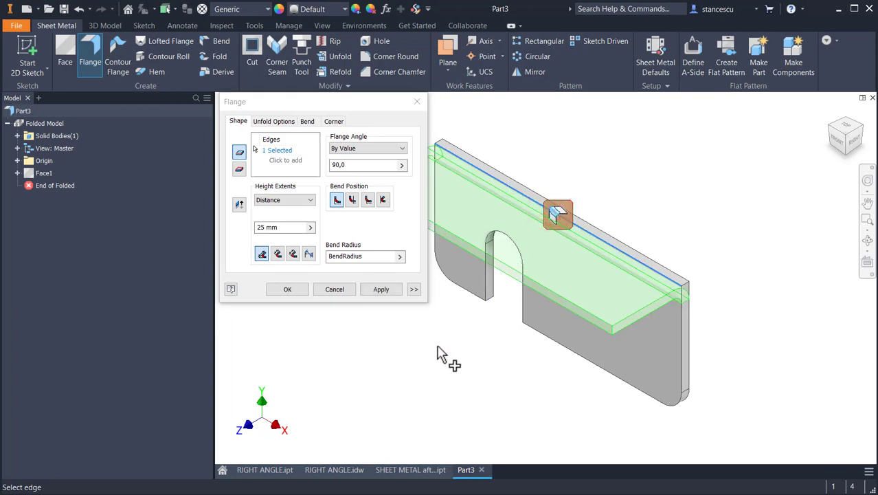
Set the flange's width extents to Offset, with 8 for Offset1 and 80-8-60 for Offset2
click(414, 289)
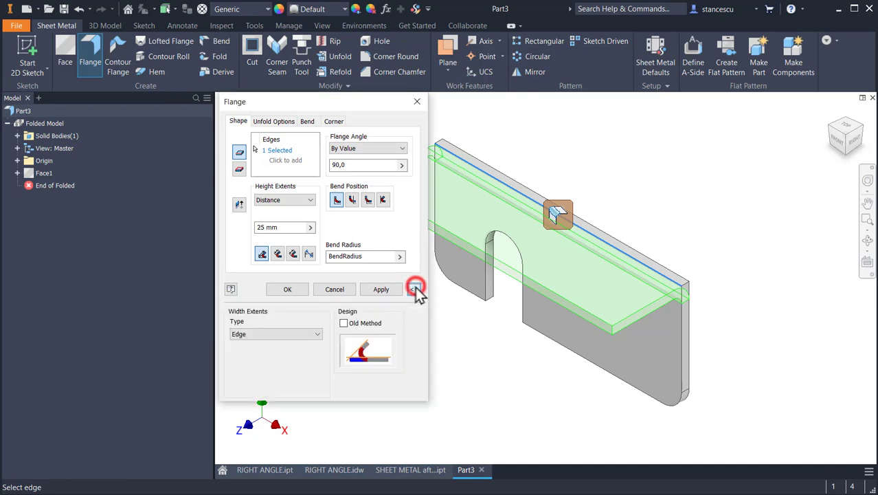
click(253, 336)
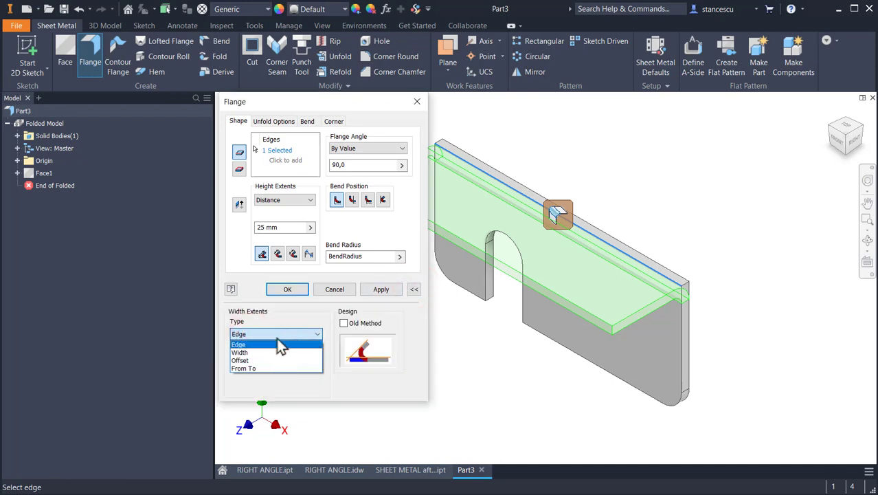
click(274, 360)
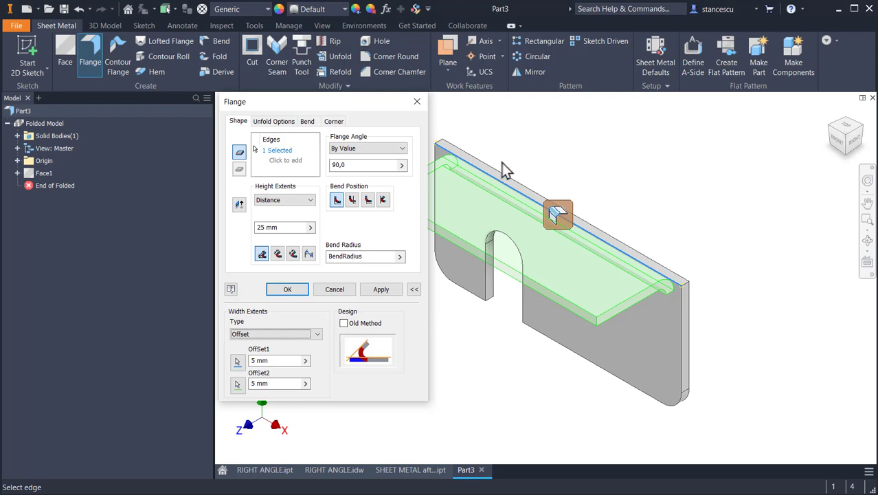
middle_drag(505, 169, 530, 178)
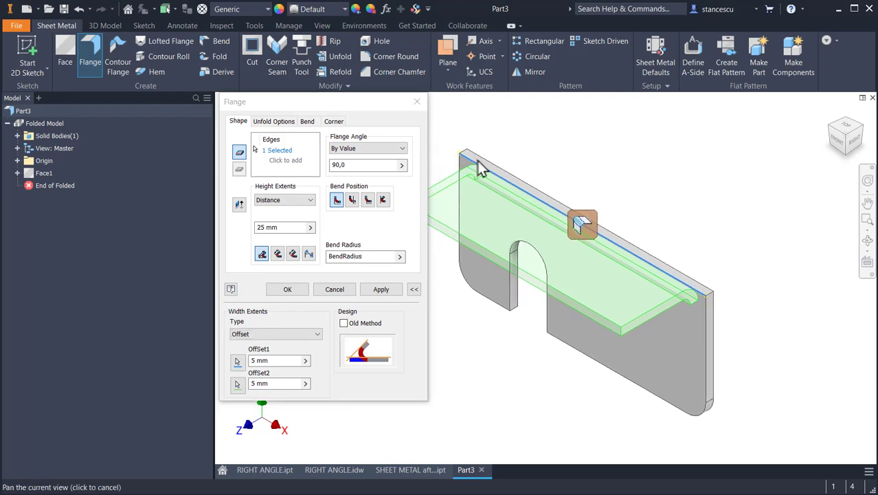
click(277, 360)
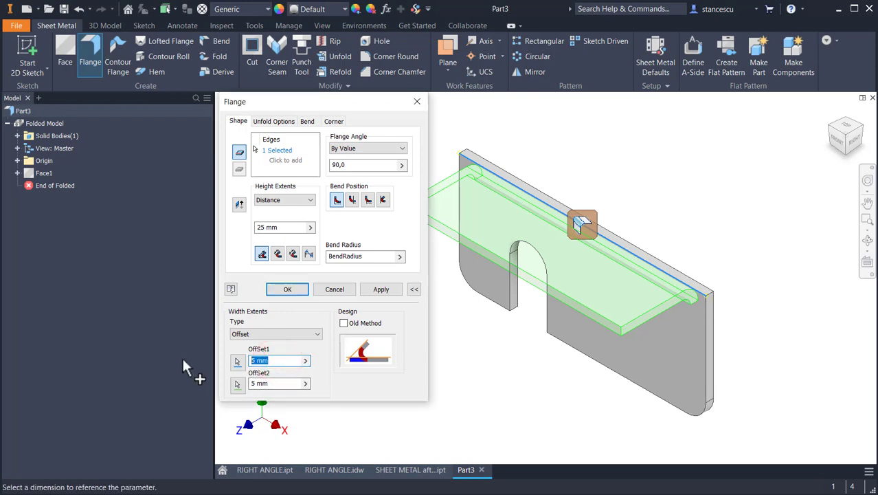
text(8)
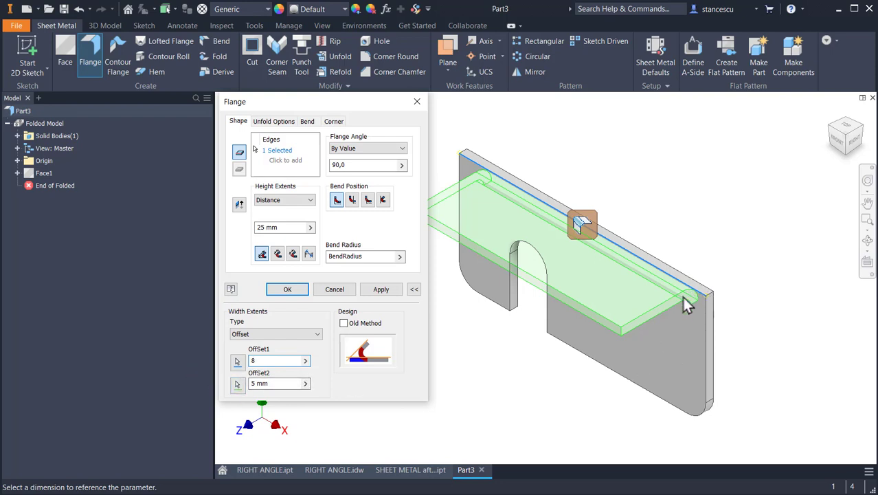
click(275, 383)
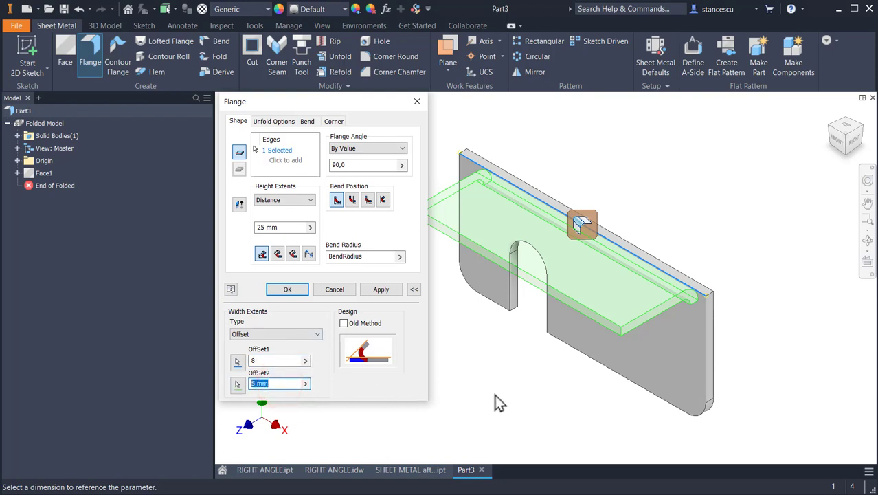
text(80)
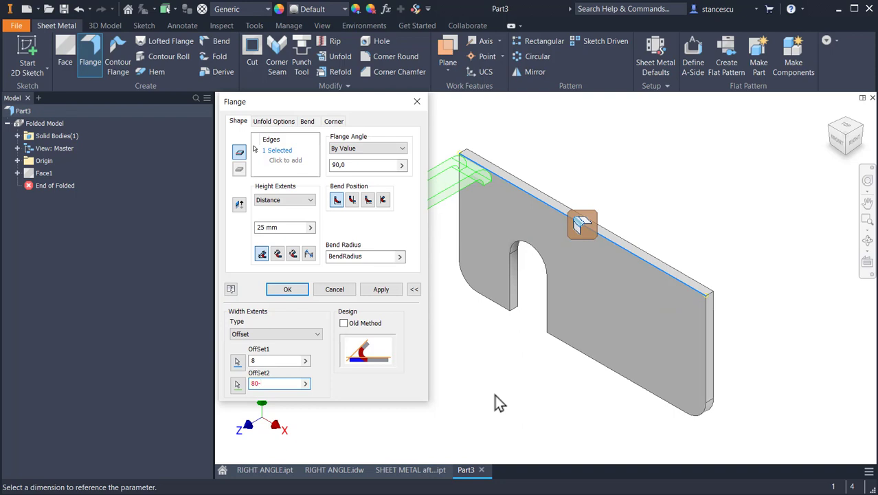
text(-8-60)
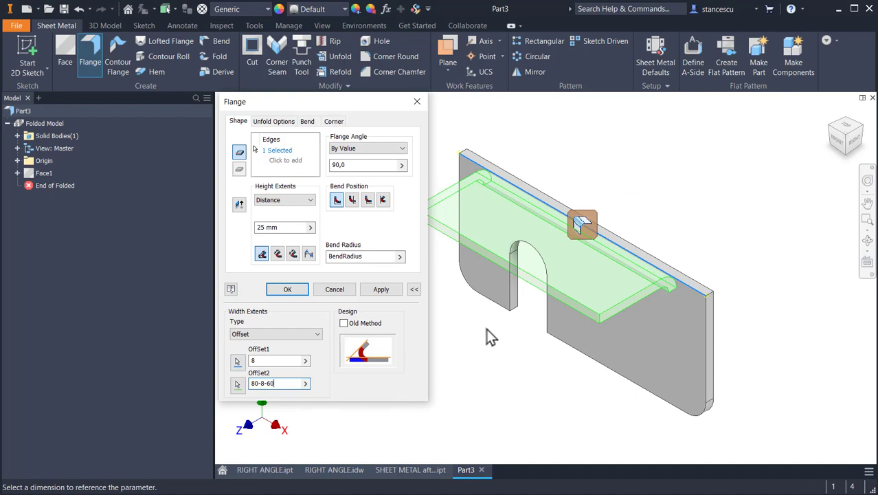
Check the bend in the right side view and change the flange's bend position to bend from the adjacent face
click(855, 148)
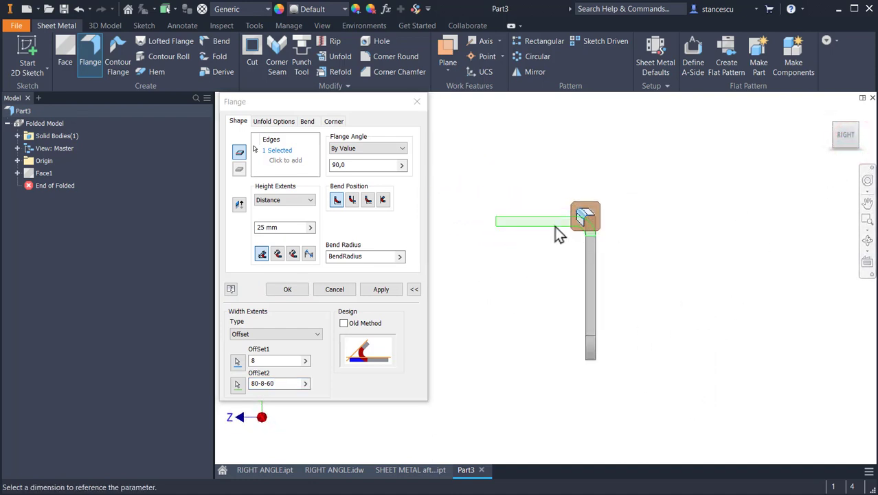
scroll(557, 231, up, 3)
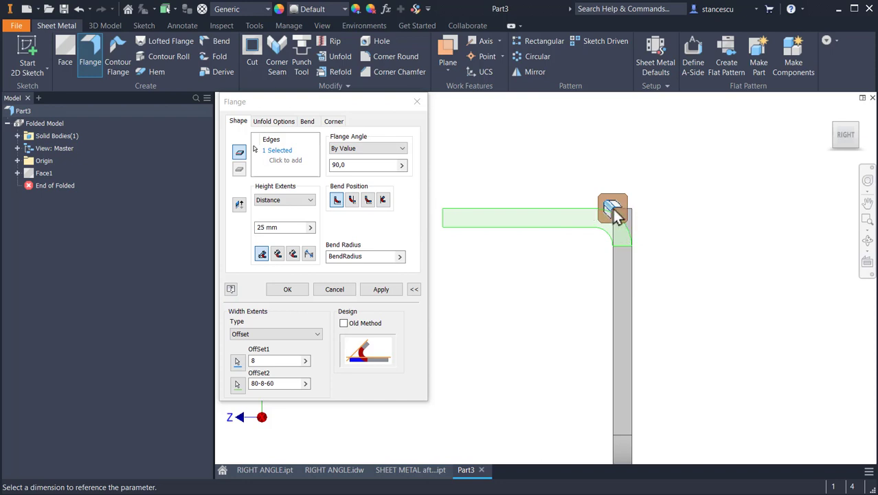
click(352, 200)
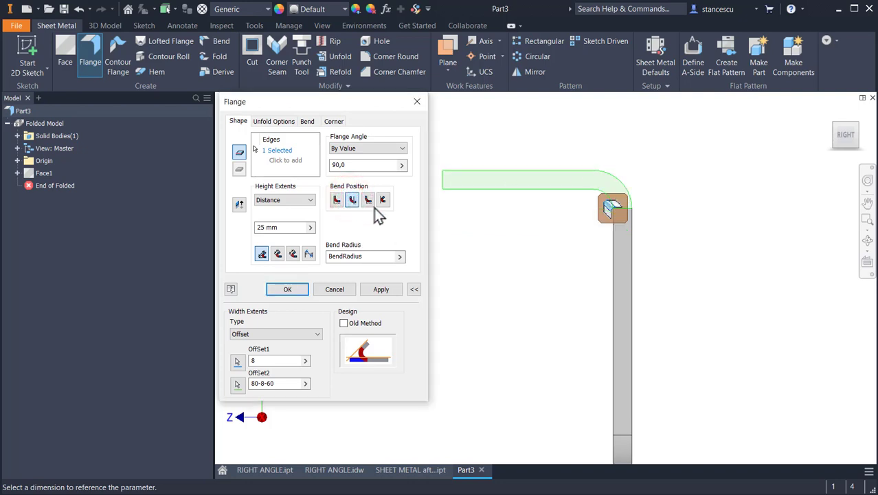
click(831, 111)
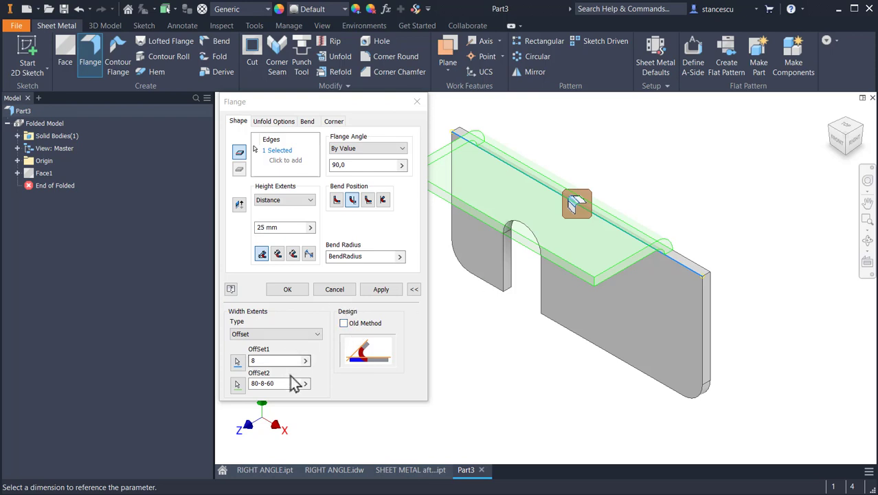
Set the flange height to 28 mm and create the flange
click(288, 227)
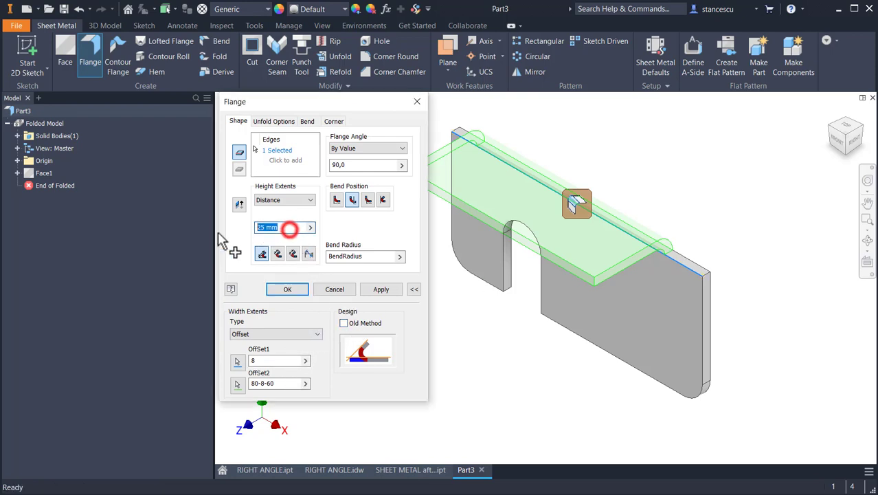
text(2)
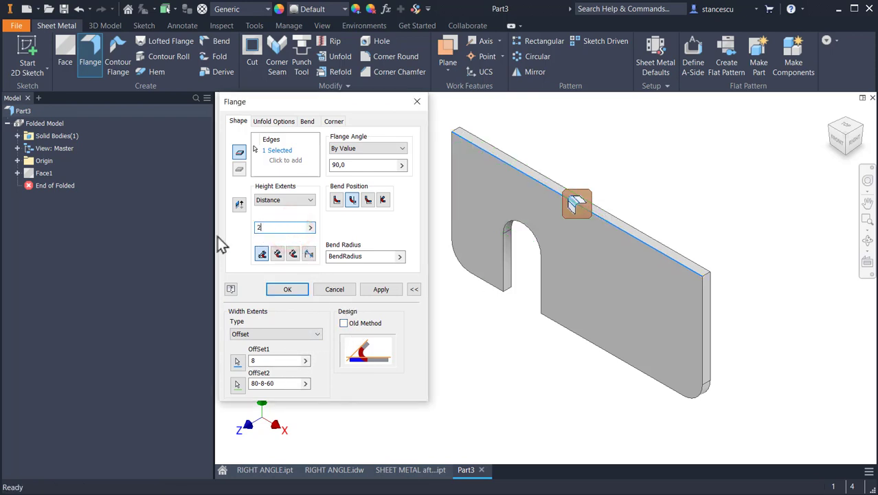
text(8)
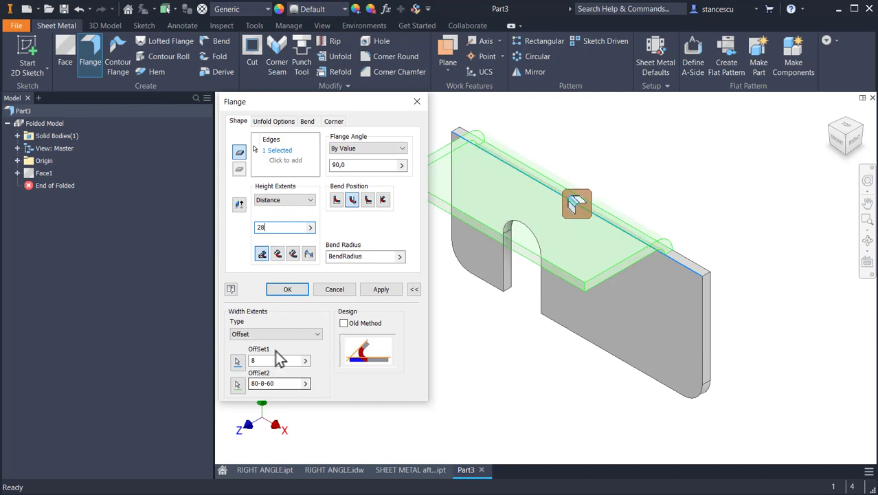
click(288, 291)
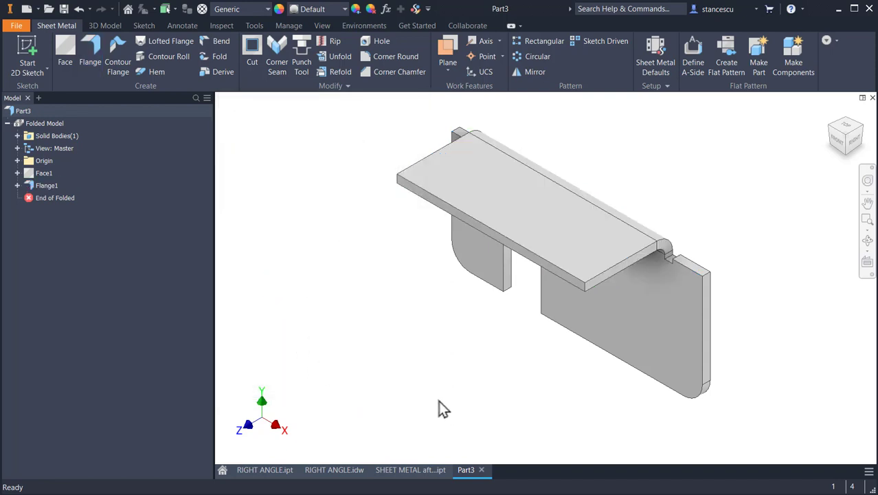
Orient the part isometrically with the base flat and the flange upright, and set this as the Home view with Fit to View
shift+middle_drag(439, 407, 456, 356)
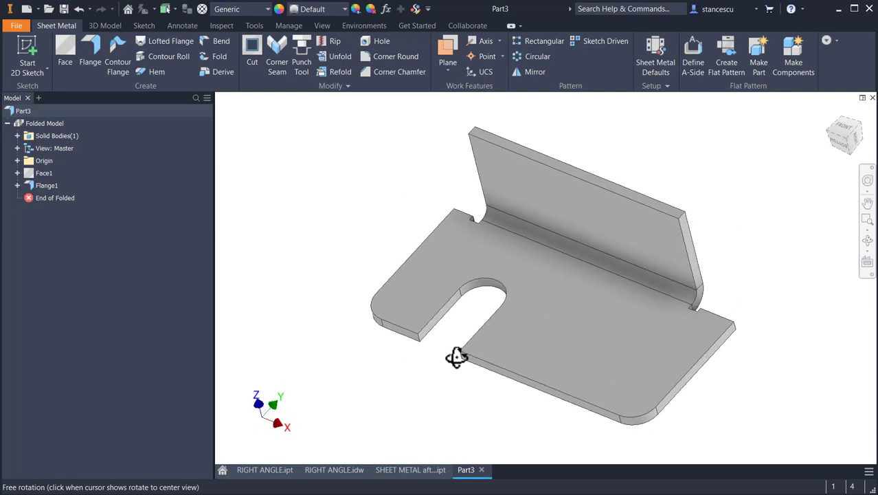
click(851, 144)
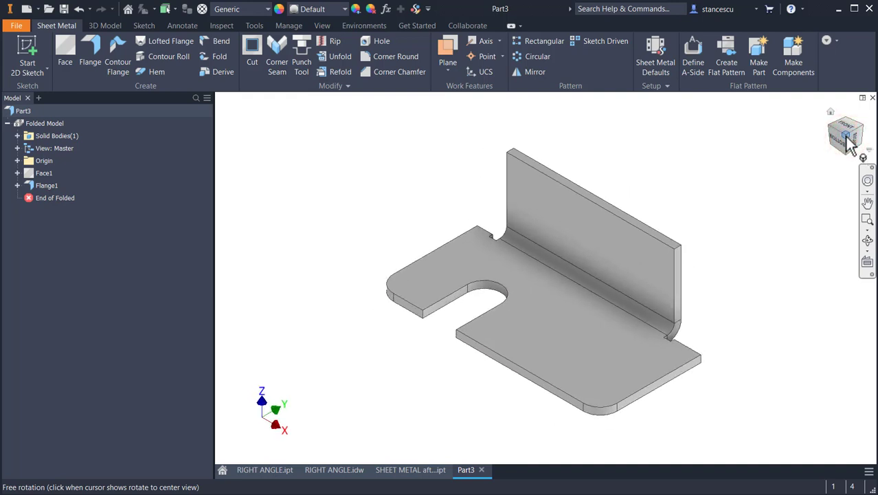
right_click(851, 144)
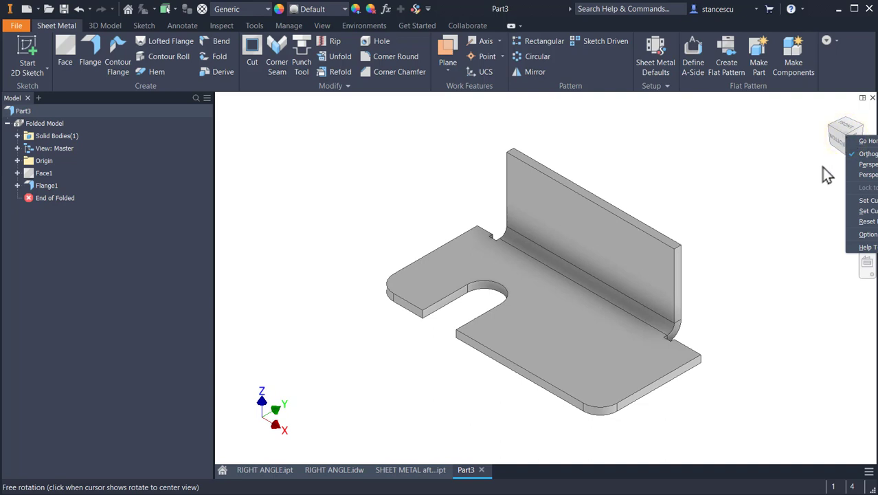
click(776, 231)
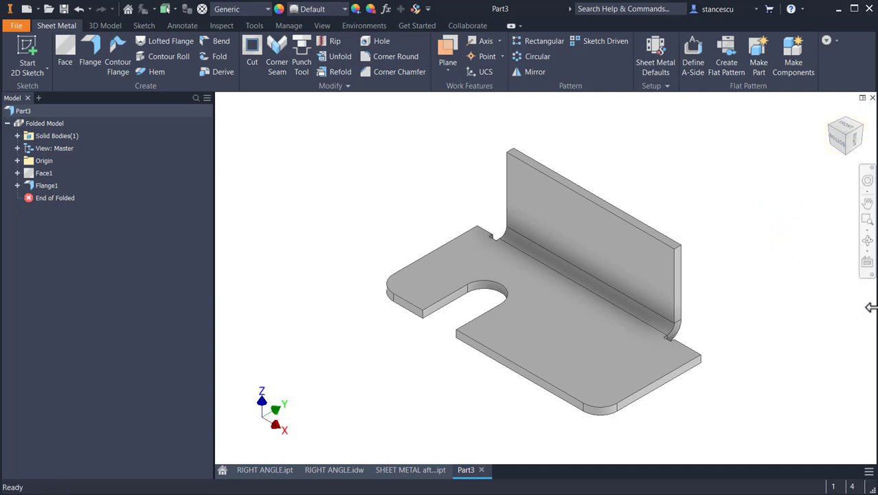
drag(870, 307, 782, 331)
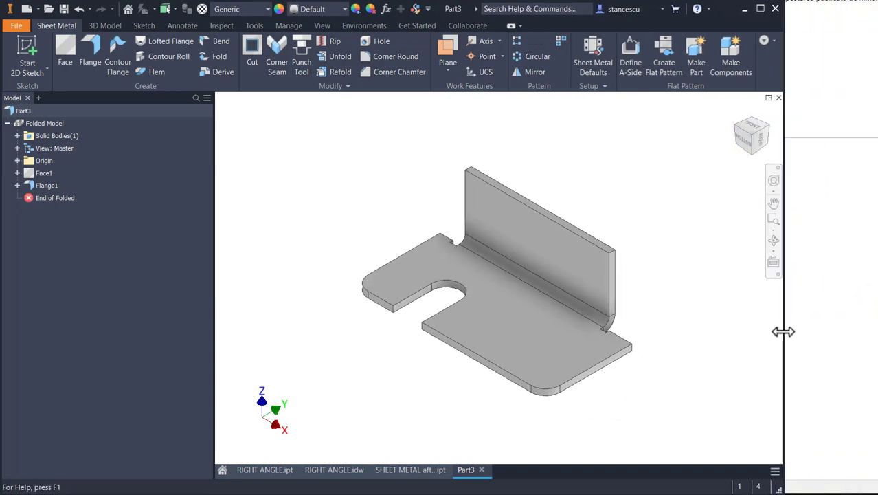
right_click(753, 144)
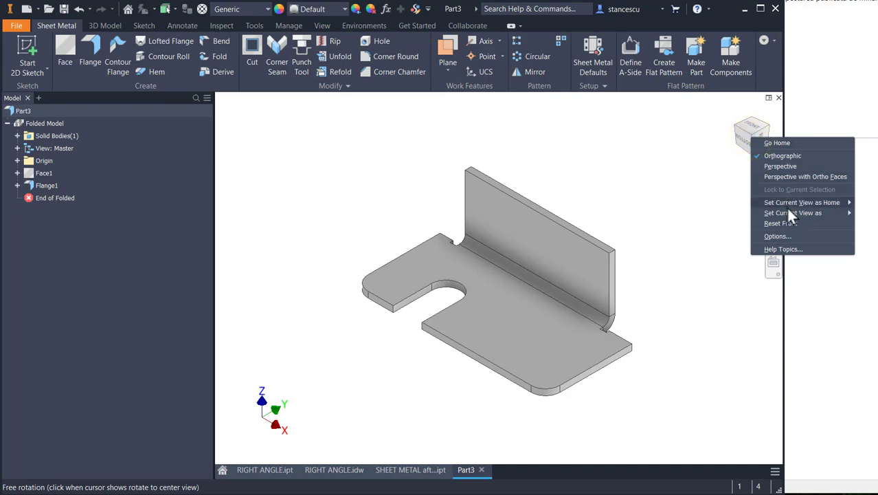
mouse_move(790, 216)
mouse_move(802, 202)
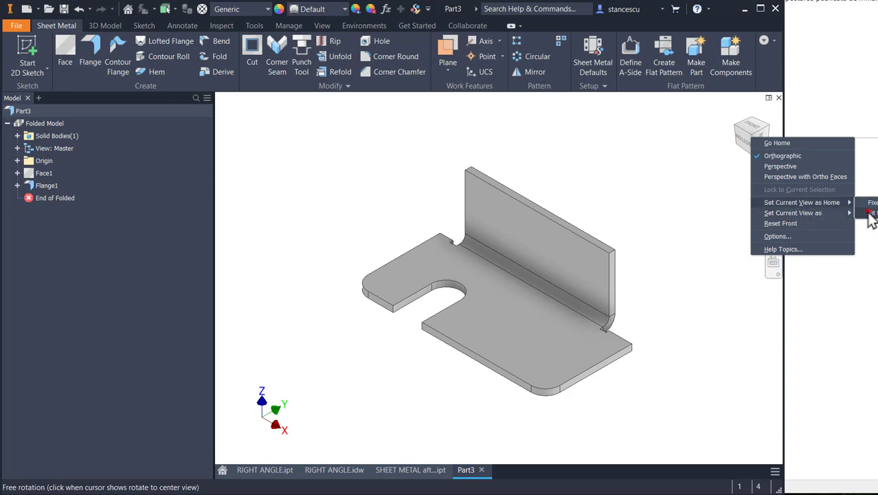
click(870, 213)
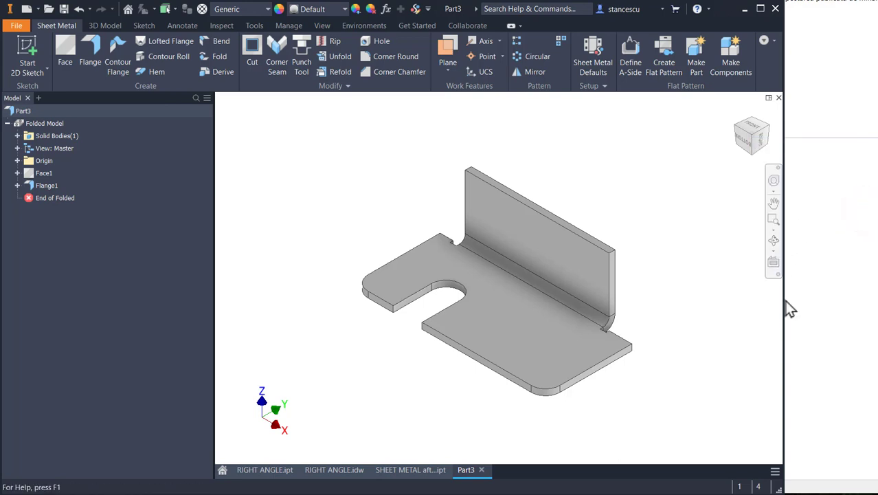
drag(784, 300, 871, 322)
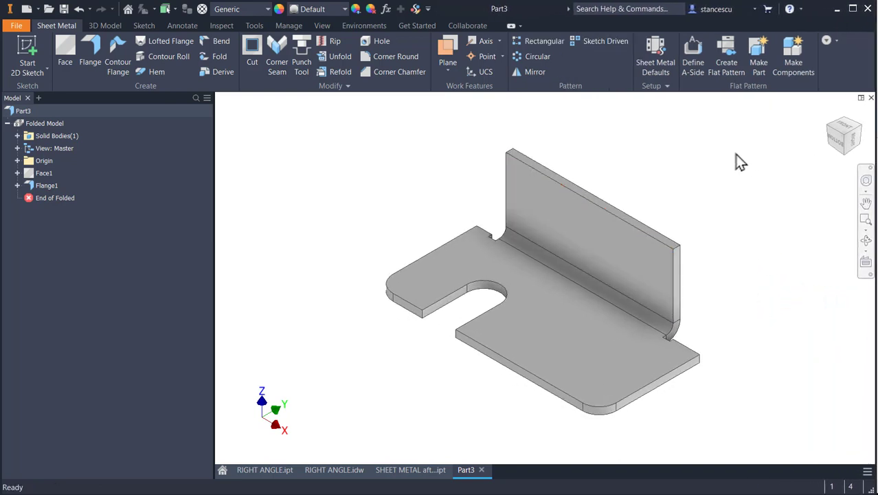
Test the new Home view and examine the bend relief notch at the end of the flange beside the slot
shift+middle_drag(537, 349, 549, 320)
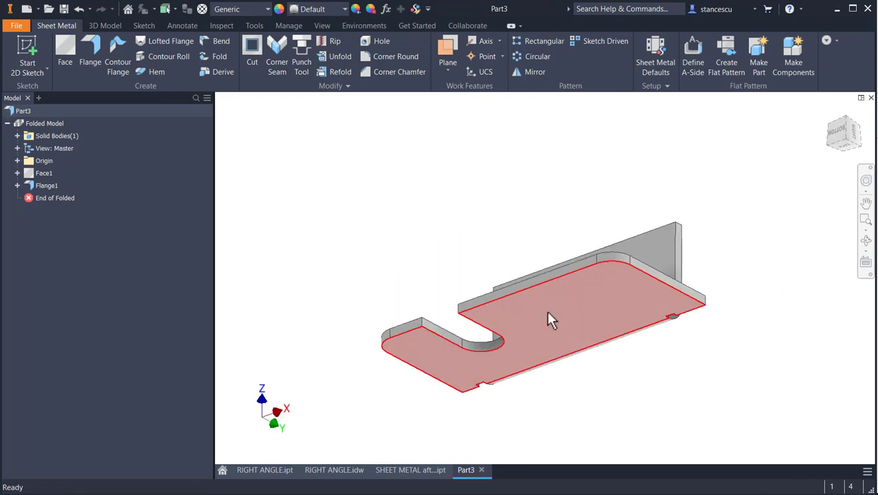
click(831, 114)
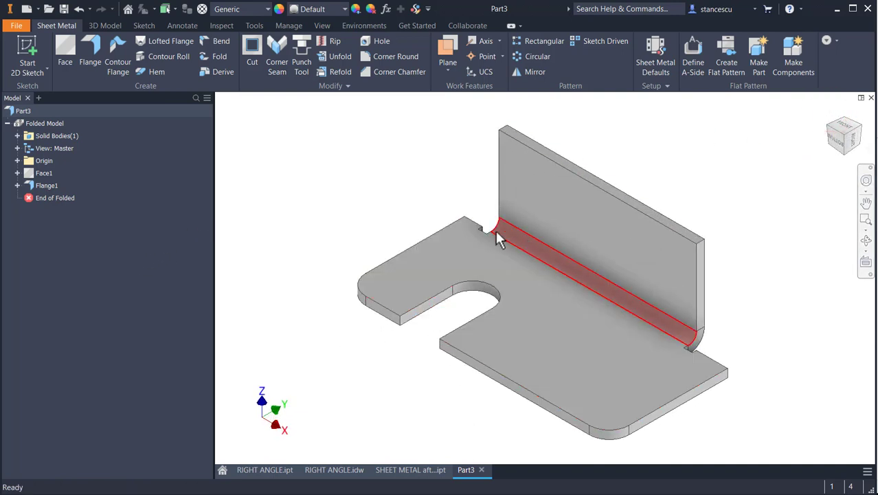
scroll(480, 229, up, 5)
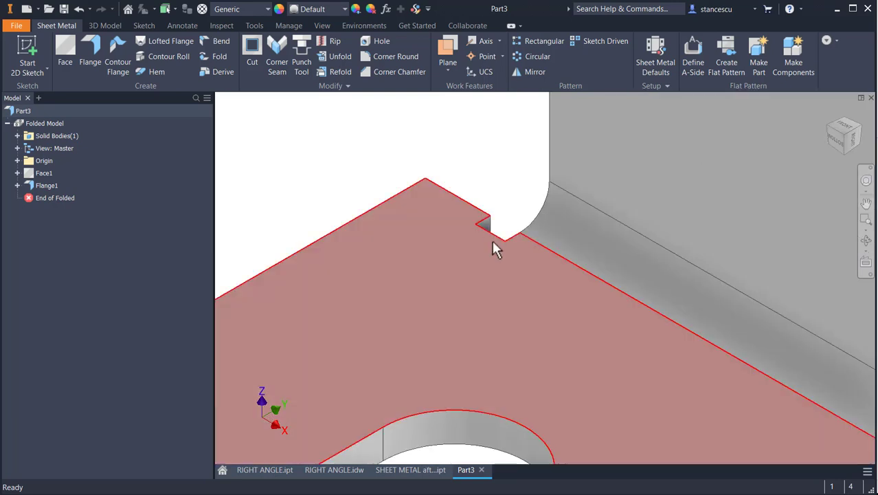
Round both upper corners of the upright flange with a 6 mm Corner Round and return to the Home view
scroll(646, 282, down, 4)
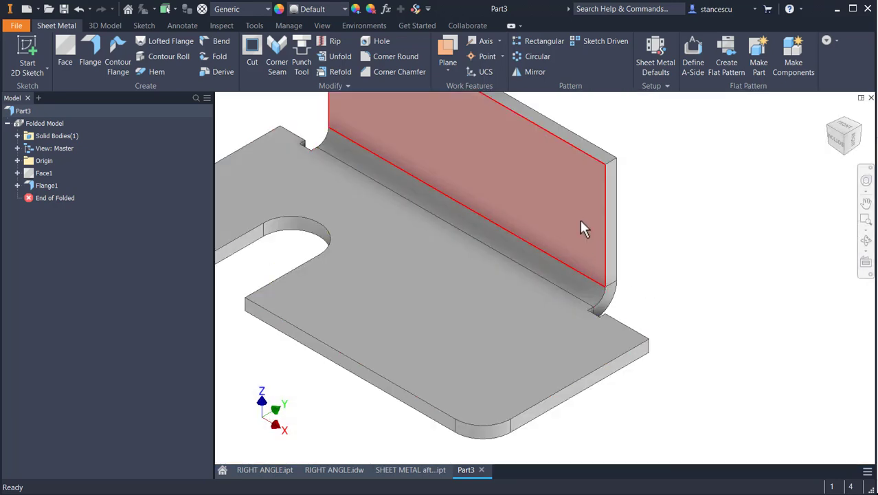
scroll(553, 288, down, 3)
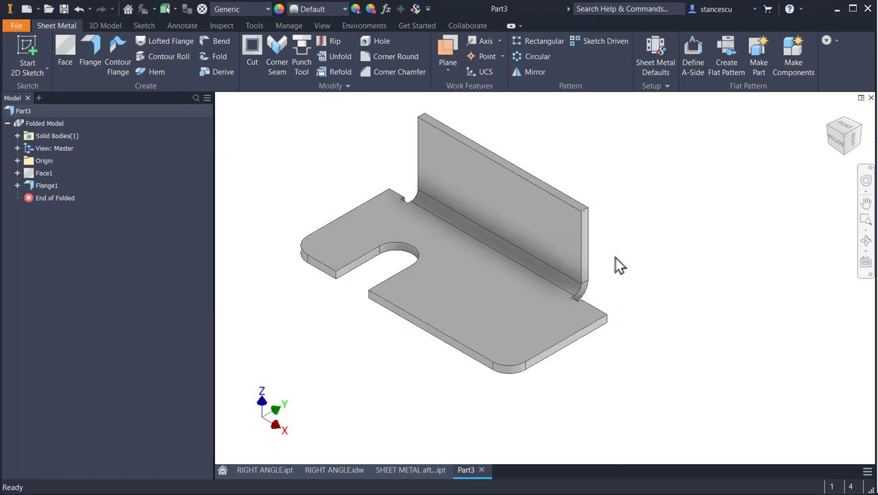
key(F2)
drag(644, 272, 665, 292)
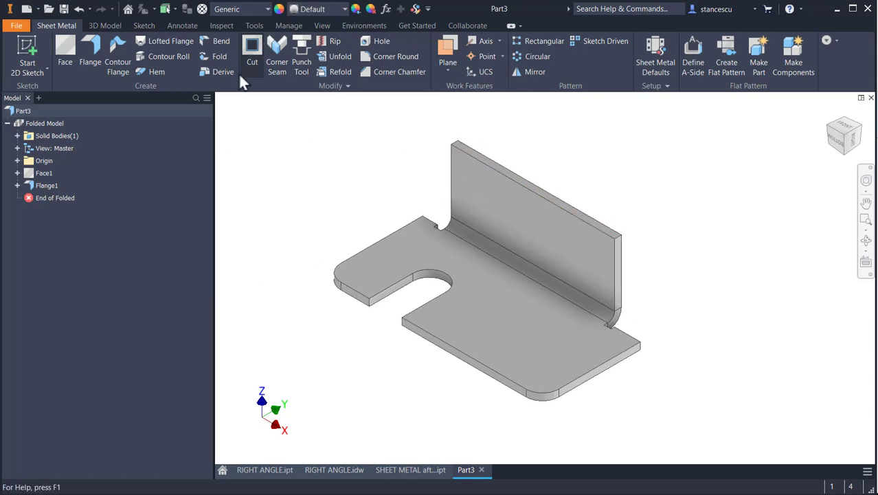
click(400, 62)
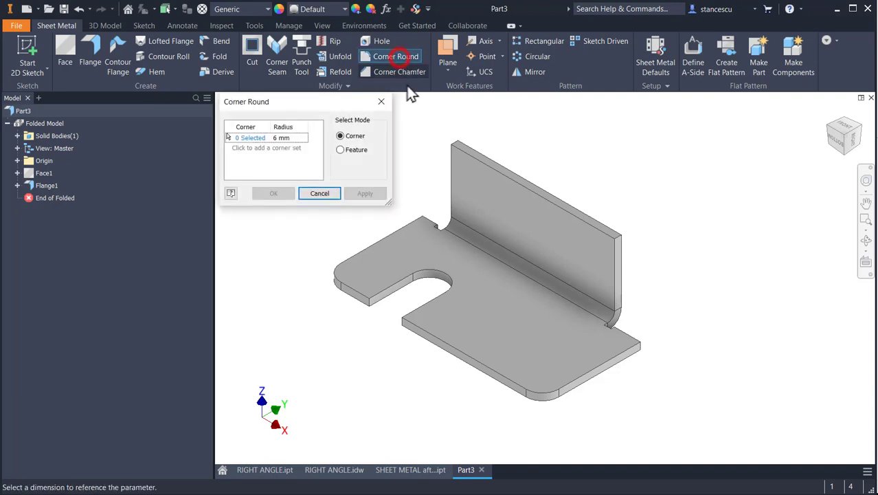
click(454, 145)
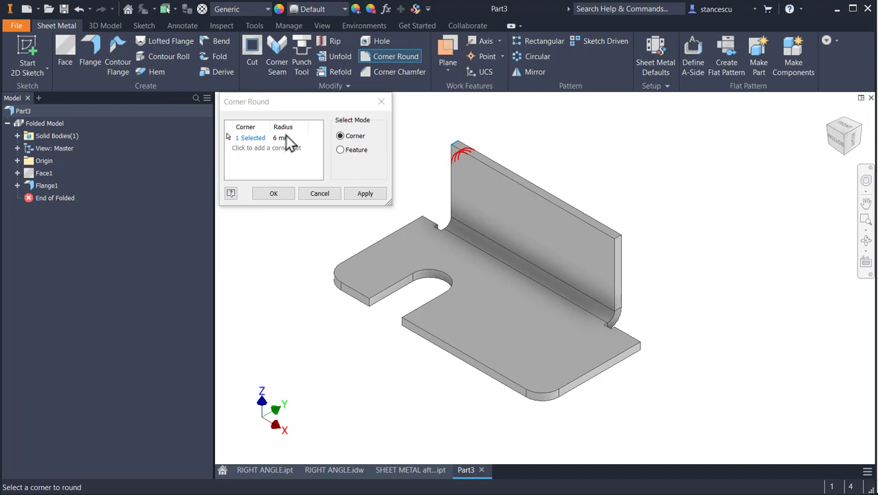
click(617, 238)
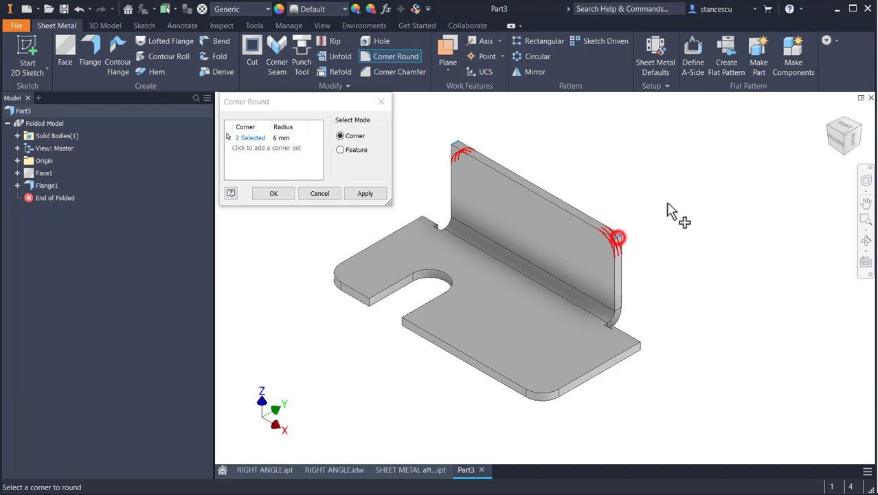
click(275, 195)
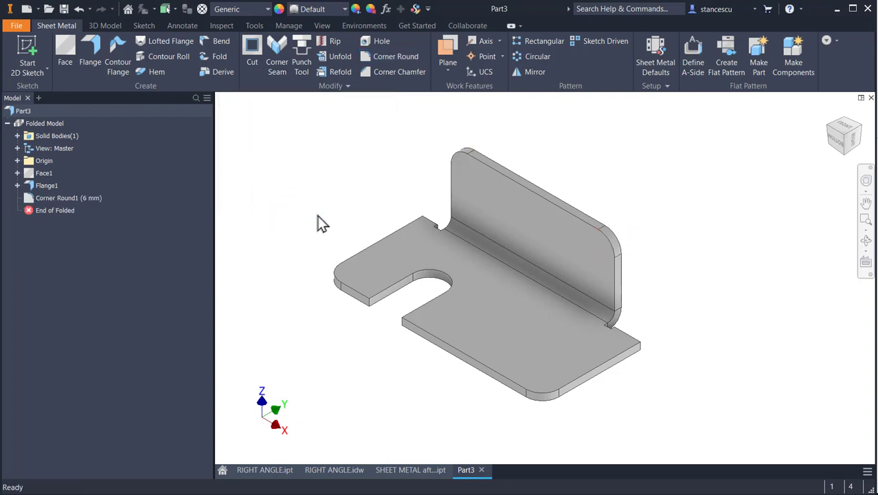
key(F6)
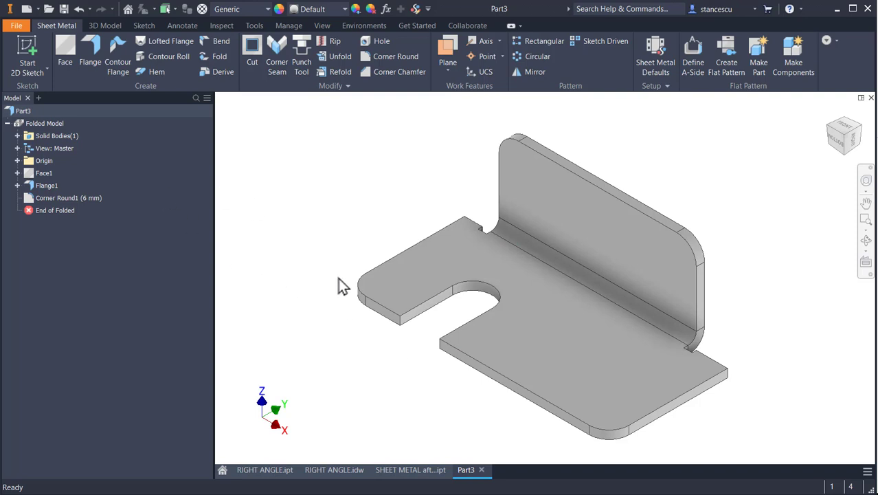
Open the base face's sketch for editing and rotate the view so the 80 mm side lies horizontally
click(17, 172)
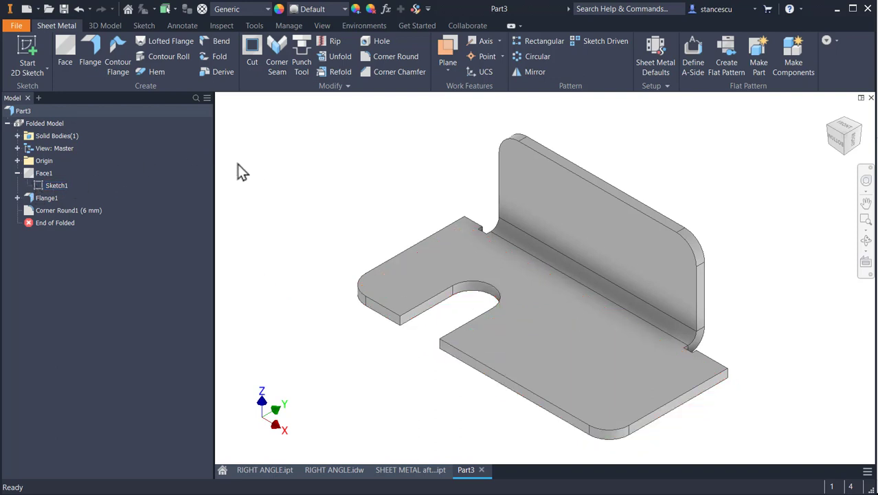
double_click(52, 185)
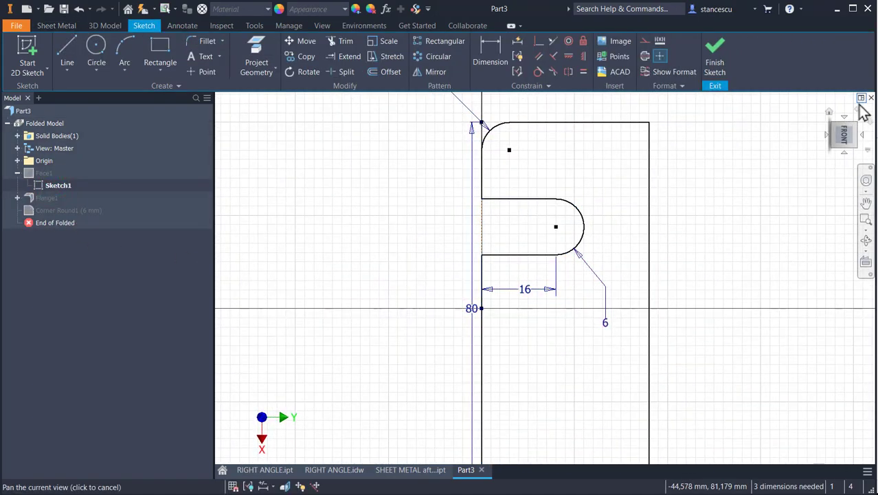
click(859, 108)
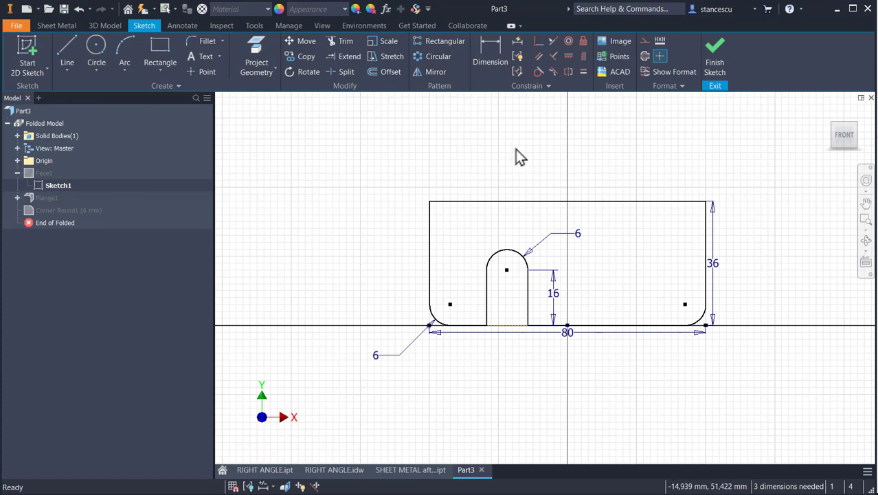
Apply Auto Dimension with dimensions and constraints to the sketch and remove what it added
click(517, 42)
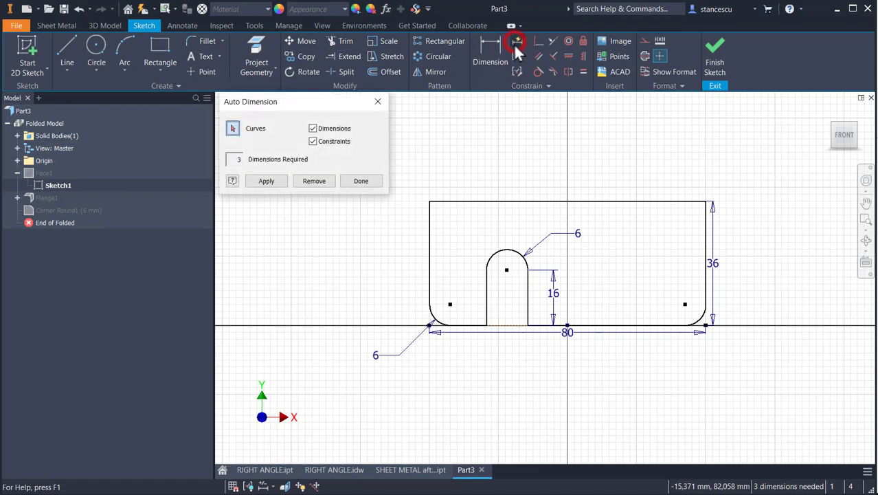
click(266, 181)
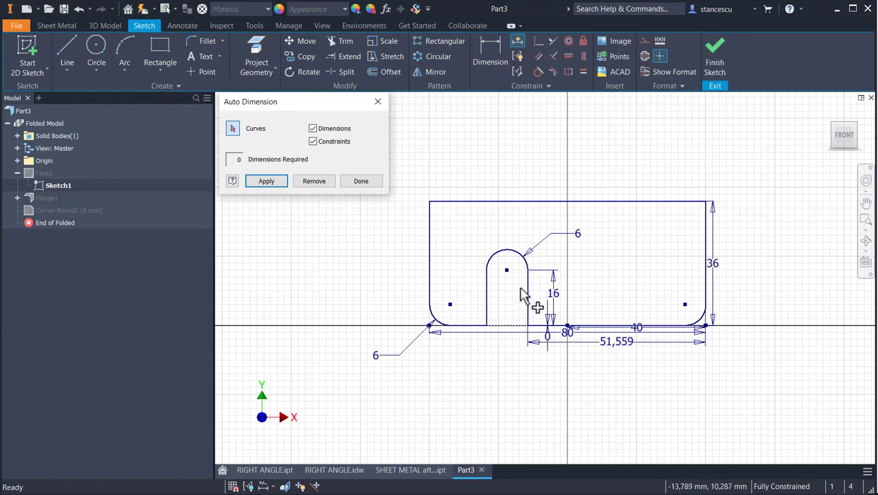
click(324, 182)
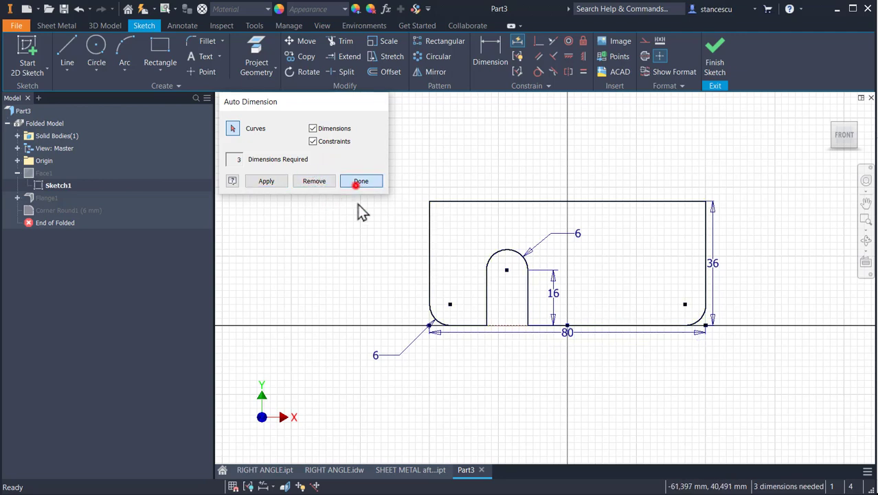
click(358, 182)
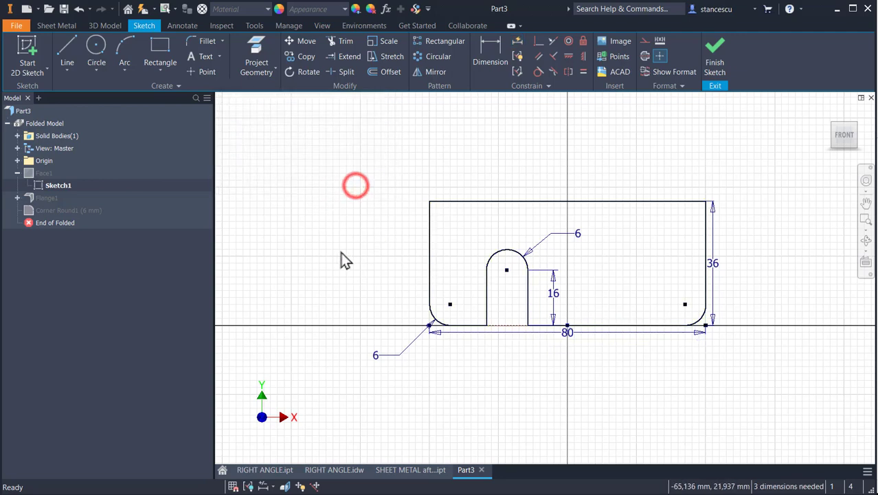
Consult the RIGHT ANGLE drawing and dimension the slot's centre 24 mm from the plate's left edge
click(486, 48)
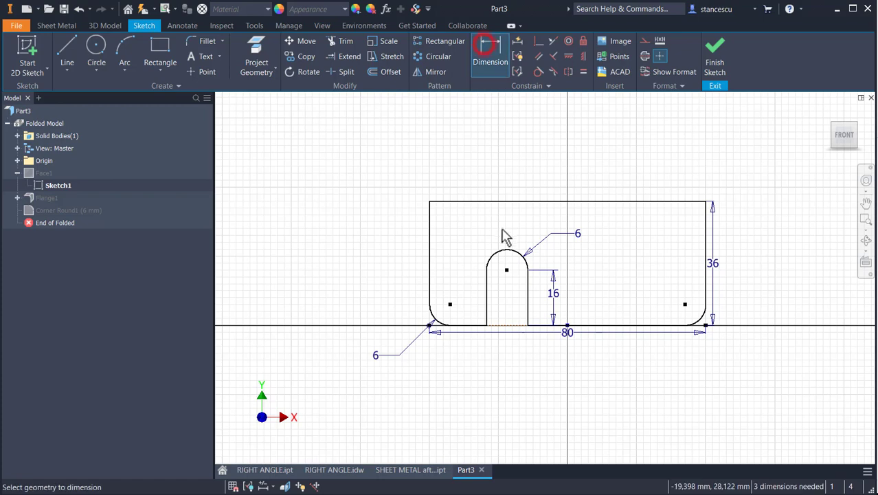
click(342, 469)
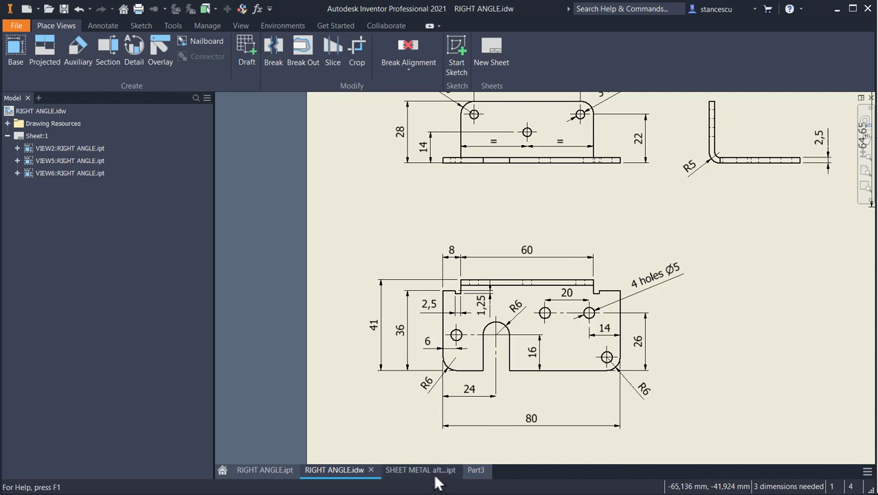
click(476, 470)
key(d)
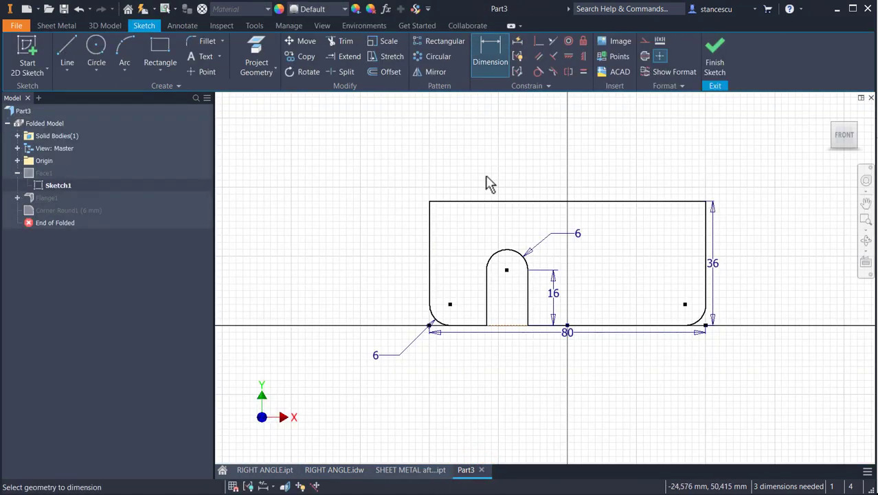
click(512, 250)
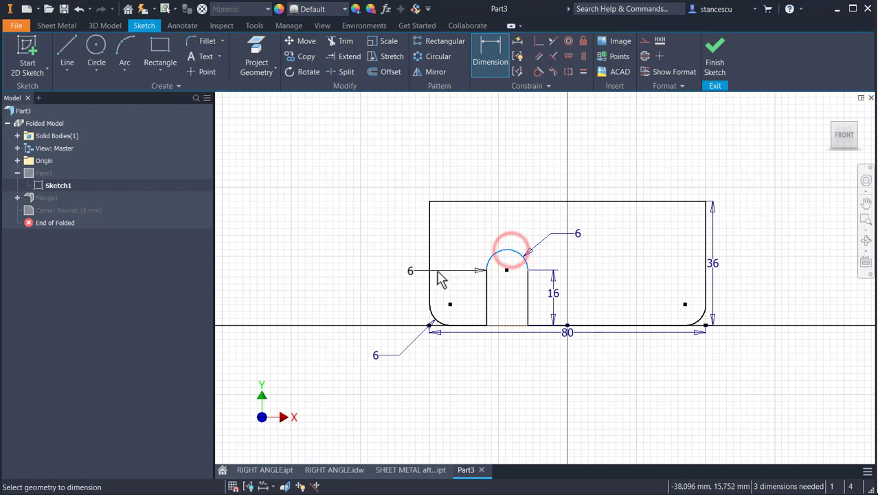
click(428, 265)
click(475, 378)
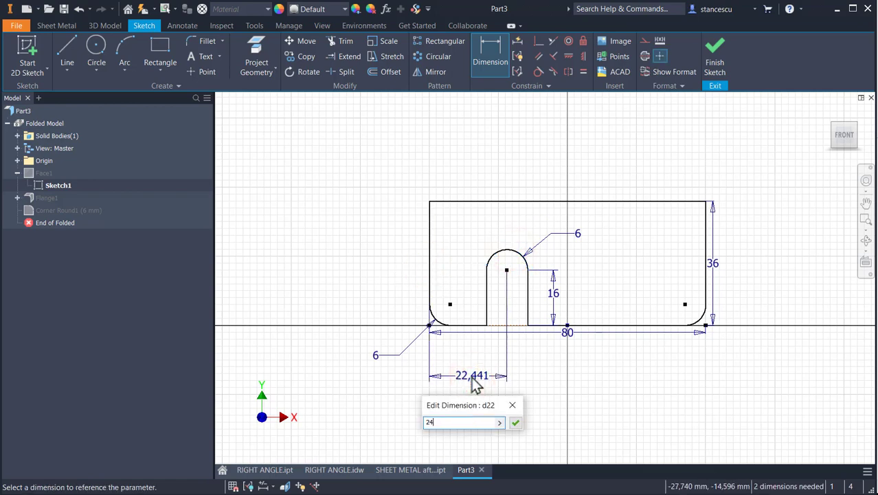
key(Return)
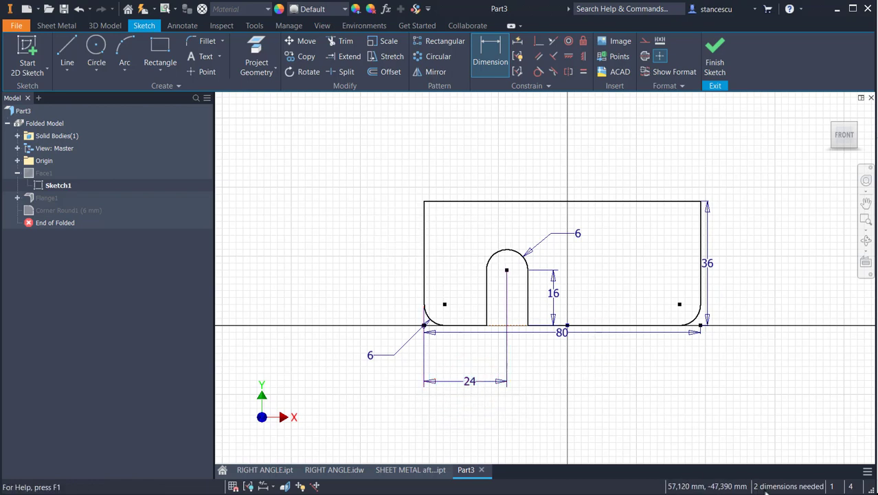
key(Escape)
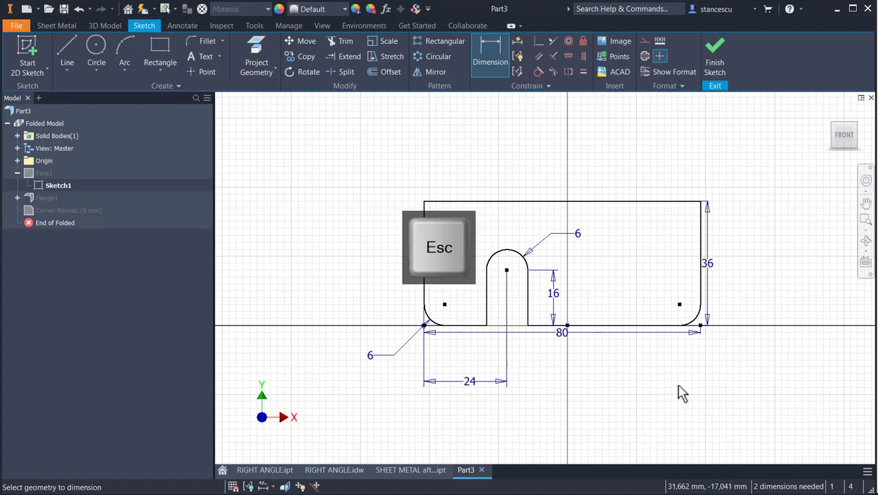
Test the sketch's freedom by shifting its lower edge downward and try to apply a vertical constraint to that edge
click(602, 326)
drag(602, 328, 608, 351)
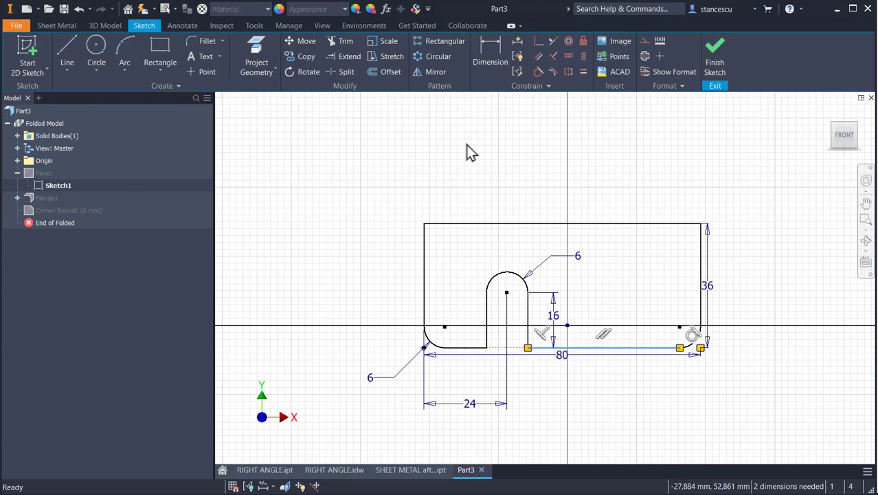
click(538, 41)
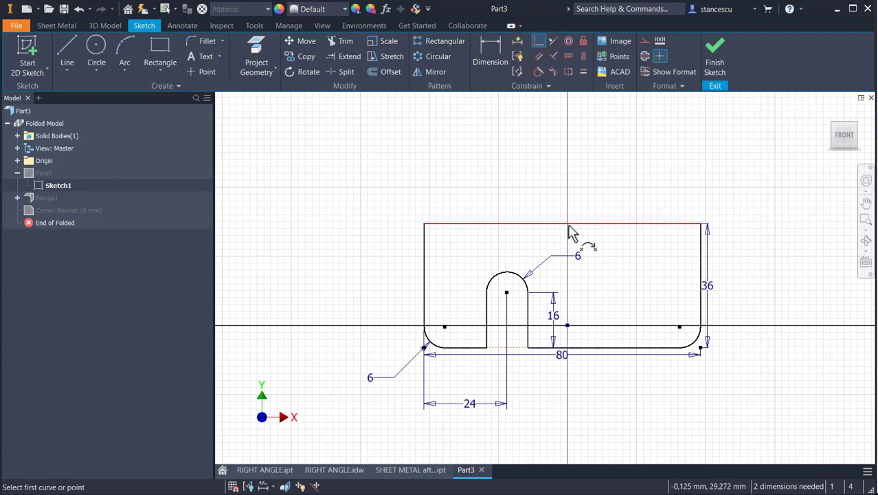
click(582, 56)
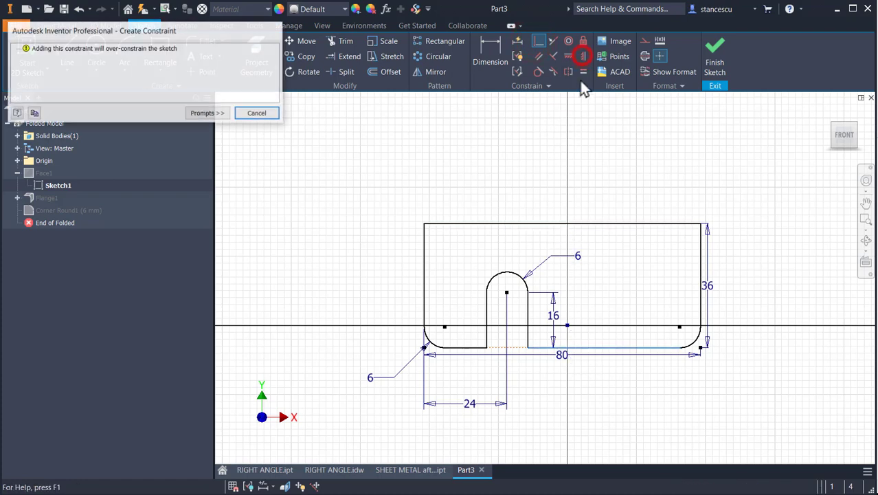
click(248, 115)
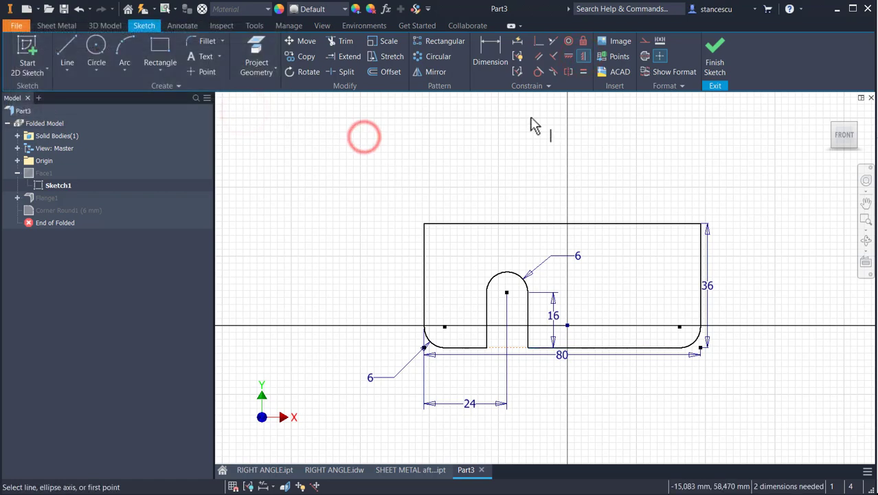
Align the upper edge's midpoint vertically with the sketch origin and make the lower edge coincident with the origin
click(581, 56)
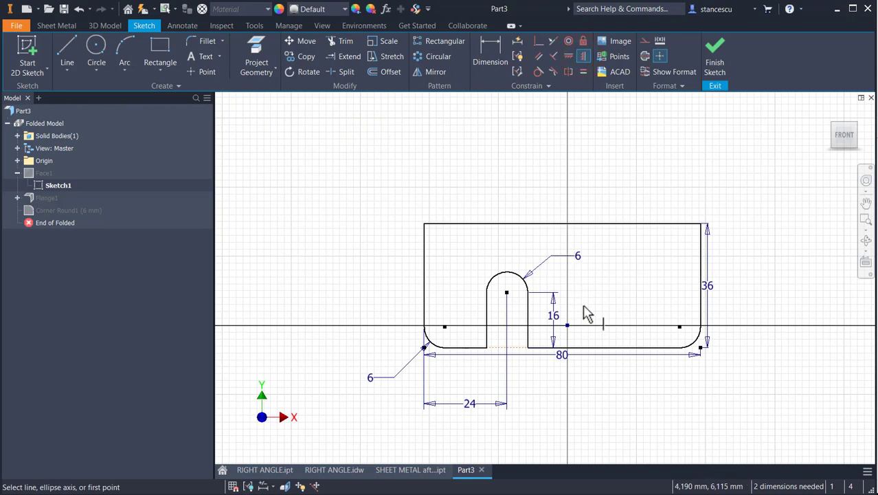
click(562, 223)
click(568, 327)
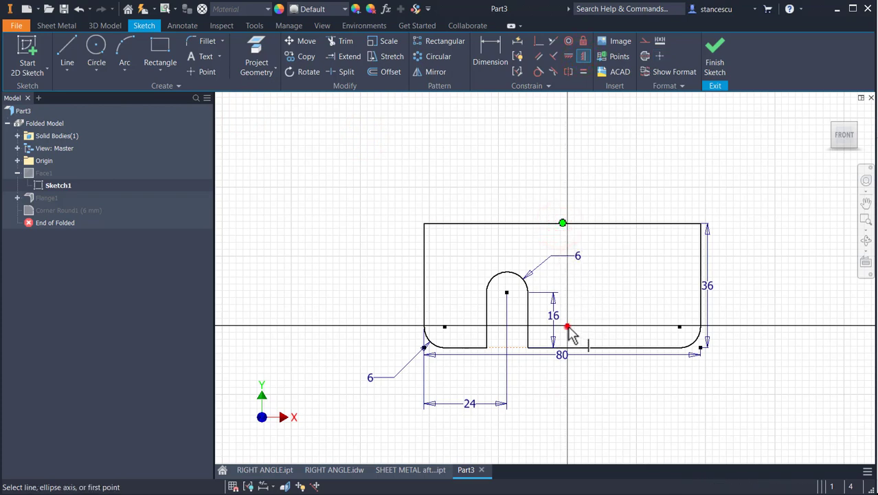
click(539, 42)
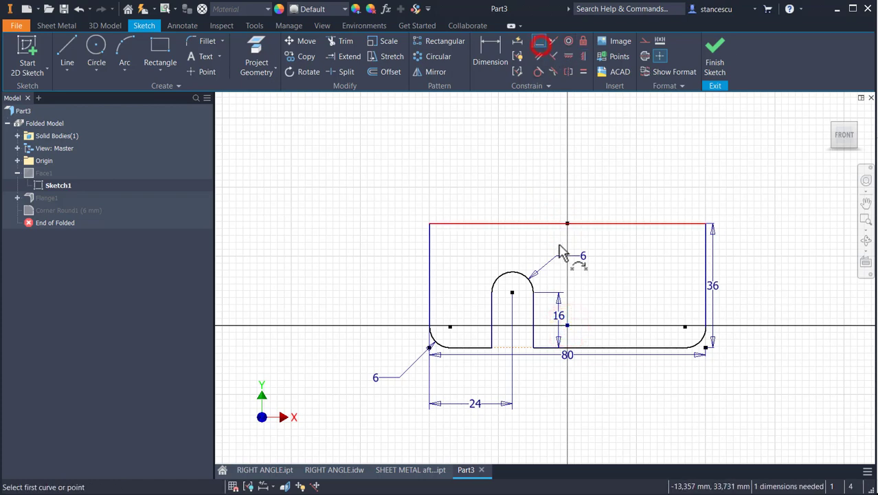
click(567, 325)
click(592, 347)
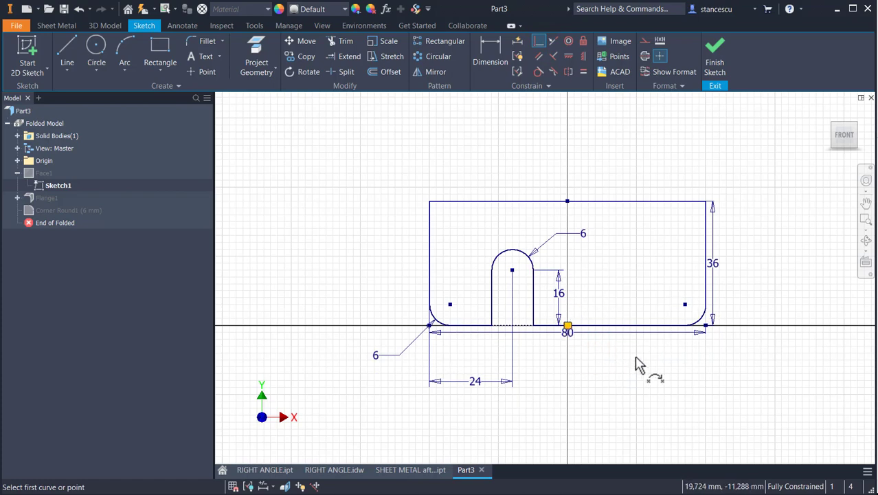
key(Escape)
Reposition the 80 mm width dimension below the 24 mm dimension and finish the sketch
drag(567, 333, 561, 412)
click(610, 373)
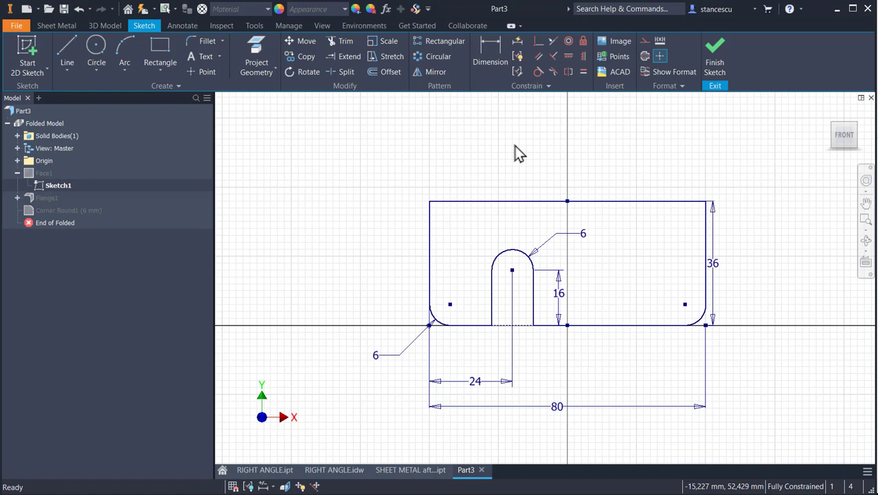
click(716, 63)
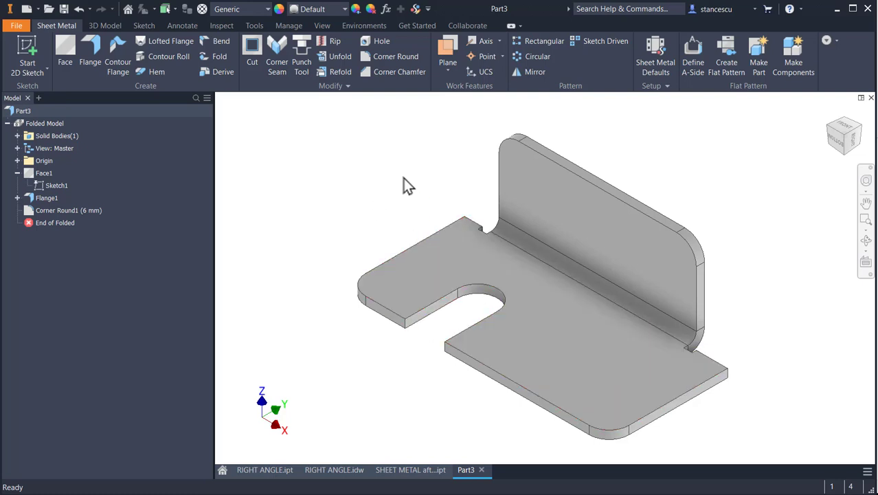
Review the part's sheet metal and model parameters, widening the parameter name column to read the full names
click(386, 8)
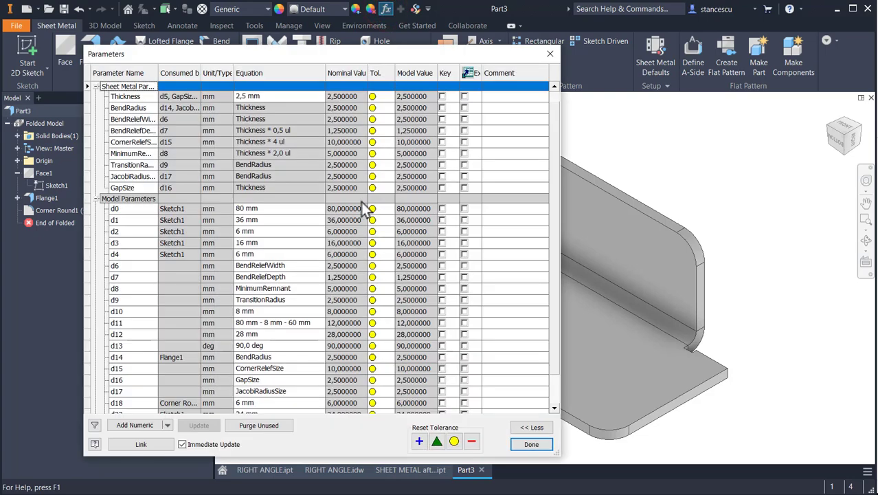
scroll(366, 206, down, 2)
scroll(366, 199, up, 2)
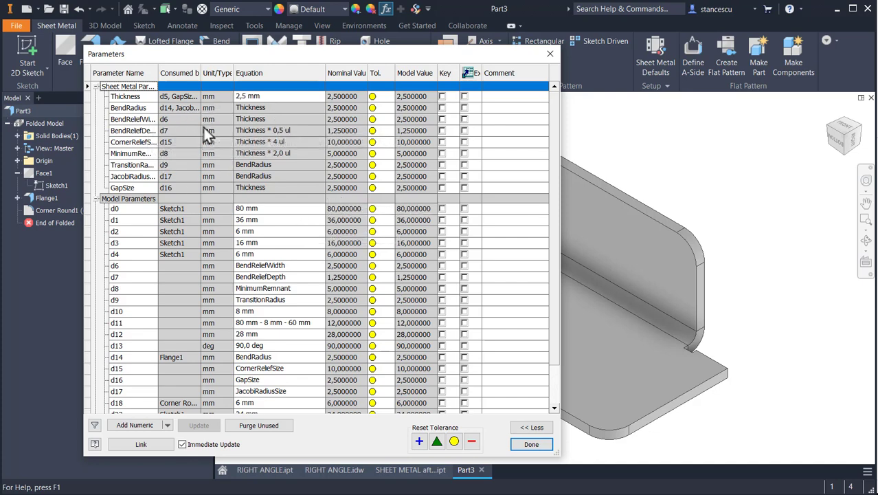
scroll(307, 212, down, 2)
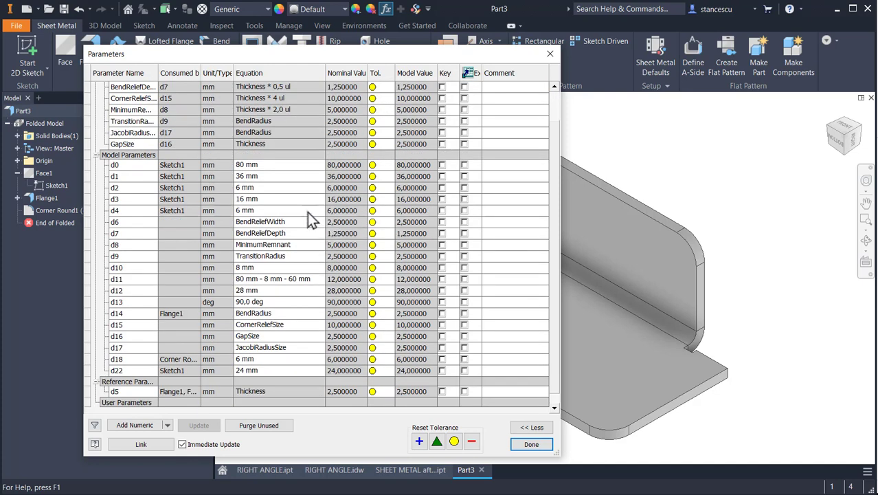
scroll(308, 212, up, 2)
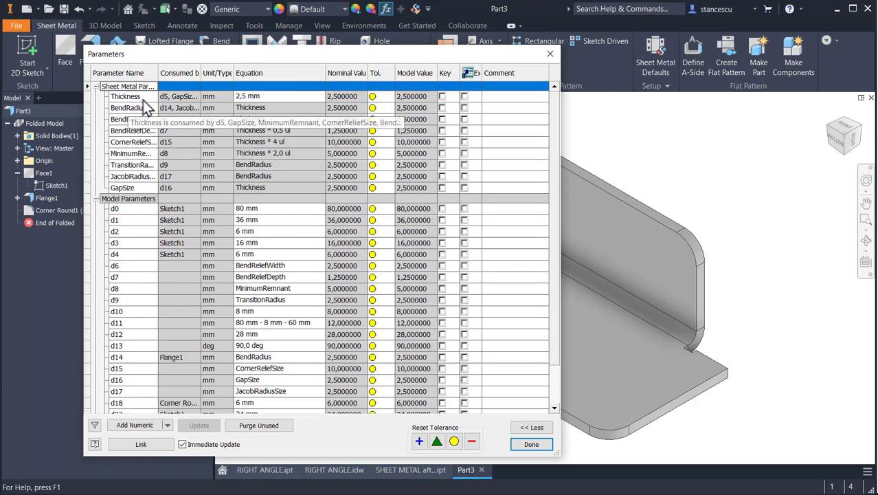
drag(158, 74, 177, 73)
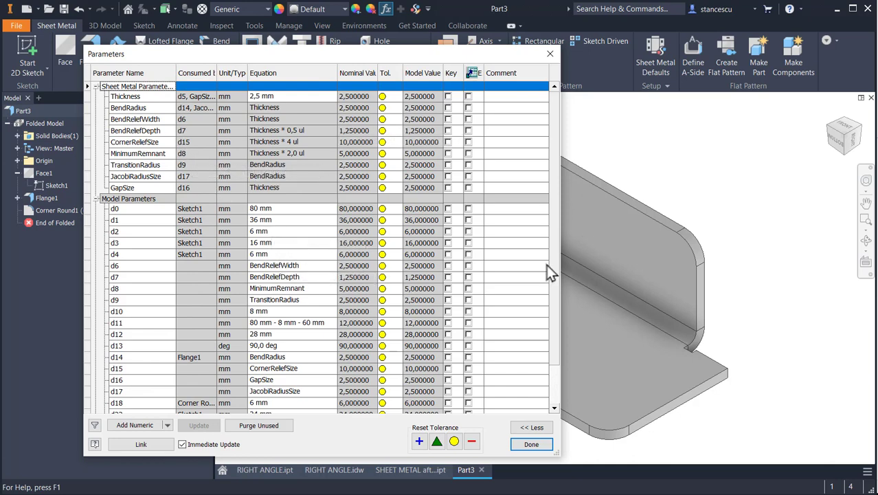
click(551, 55)
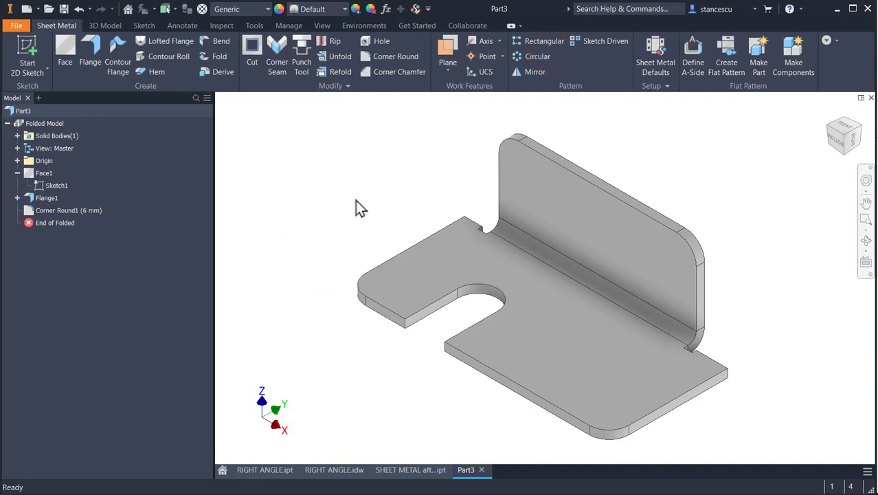
Check the hole positions in the RIGHT ANGLE drawing and start an upright-oriented sketch on the base plate's top face
click(340, 470)
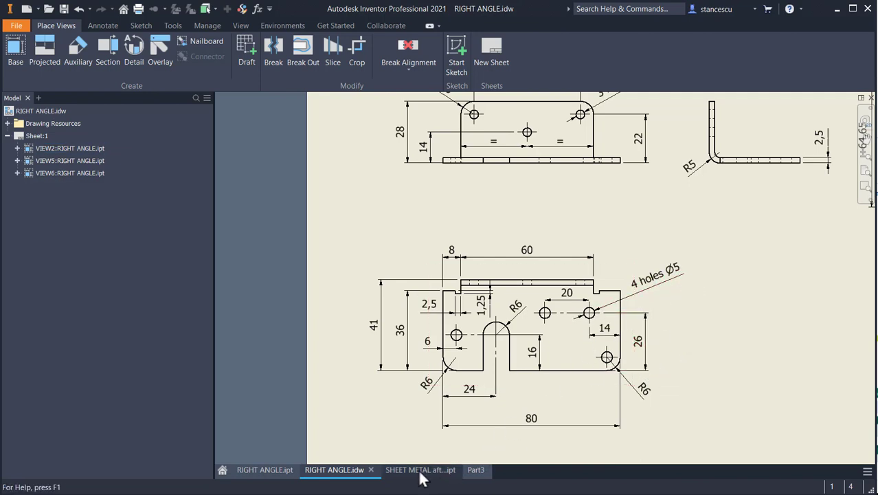
click(477, 471)
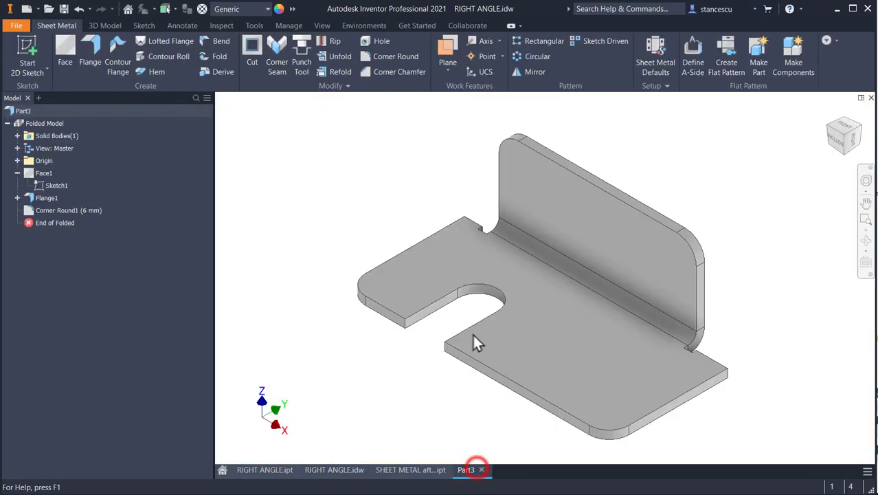
click(453, 239)
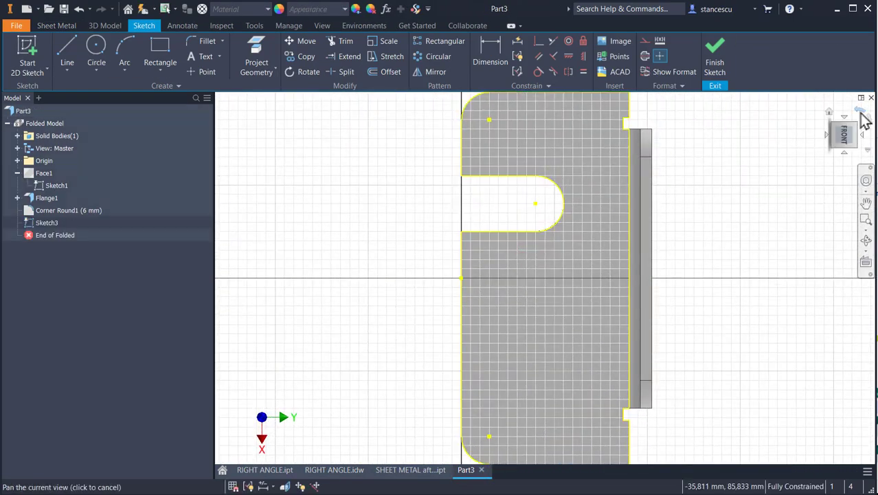
click(860, 111)
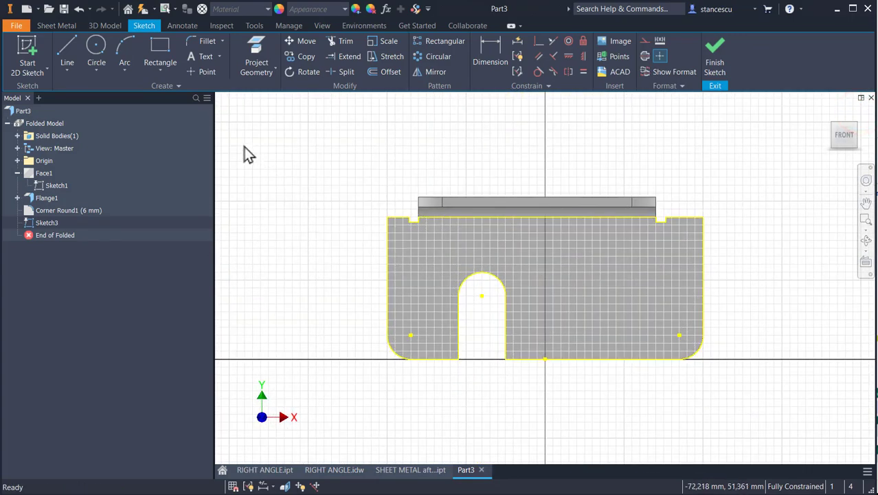
Place three sketch points for hole centres: one to the left of the slot and two near the plate's upper right
click(192, 72)
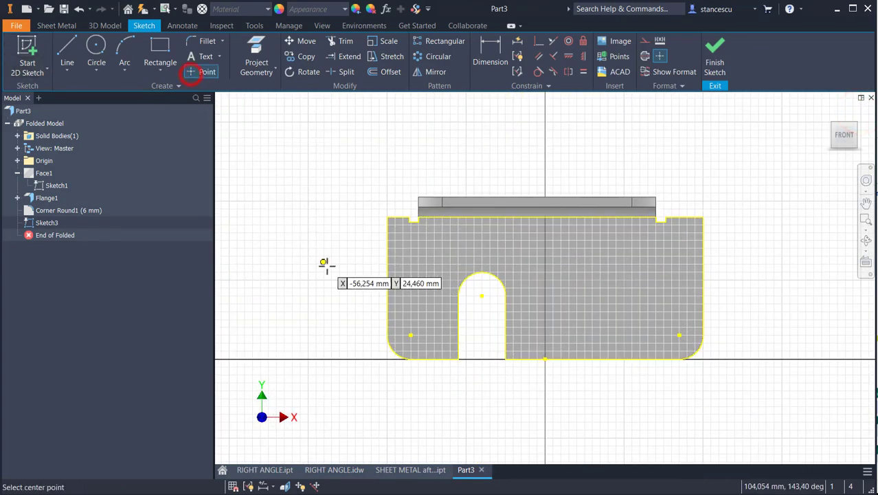
click(425, 271)
click(593, 237)
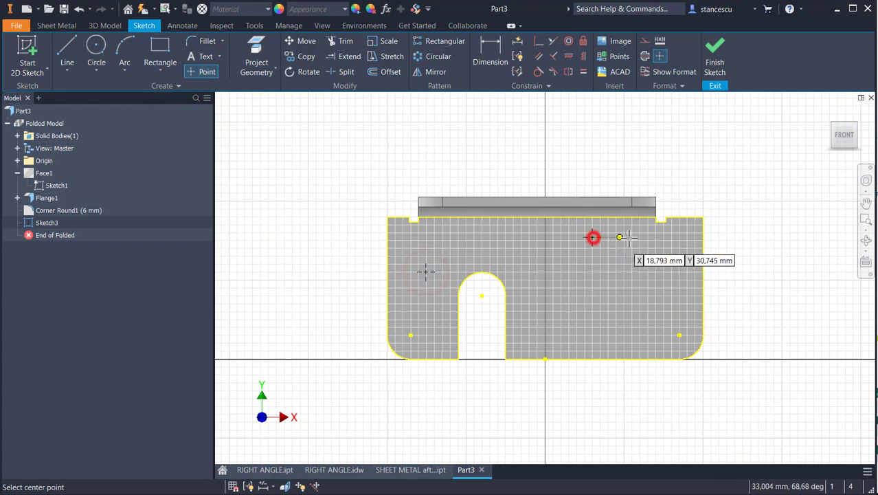
click(655, 237)
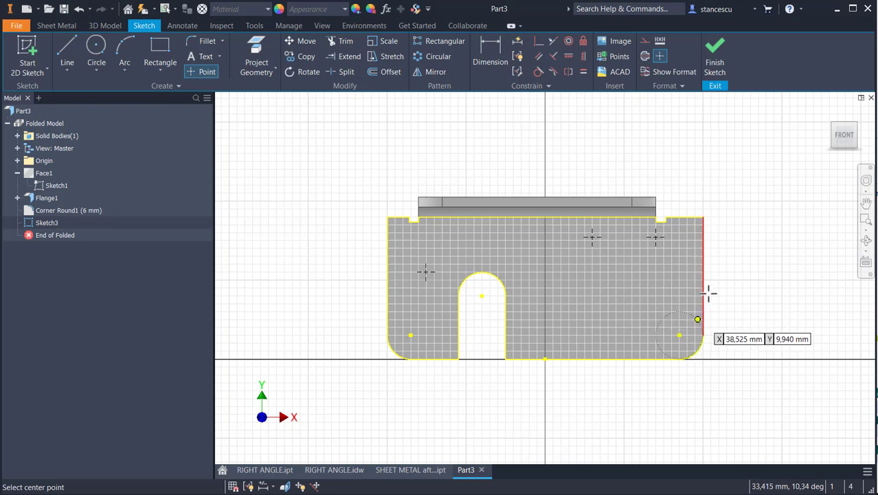
Dimension the left point 6 mm from the plate's left edge and align it horizontally with the slot's arc centre
click(499, 58)
click(424, 274)
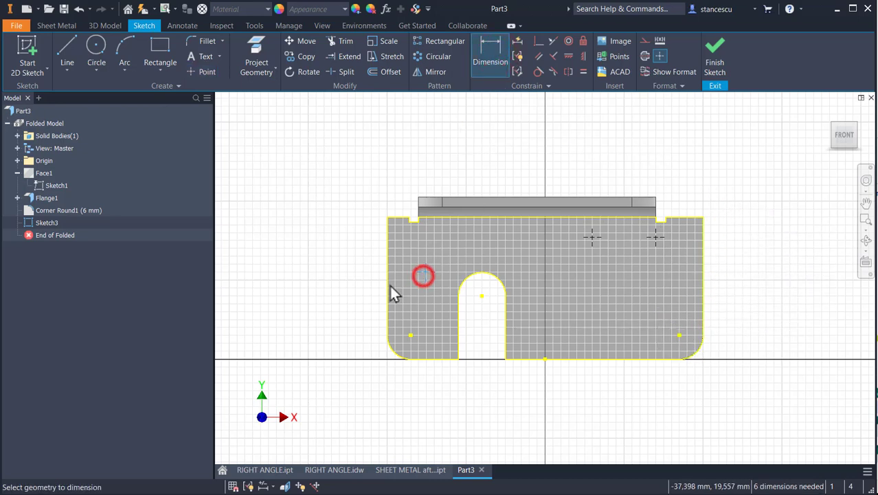
click(387, 289)
click(337, 260)
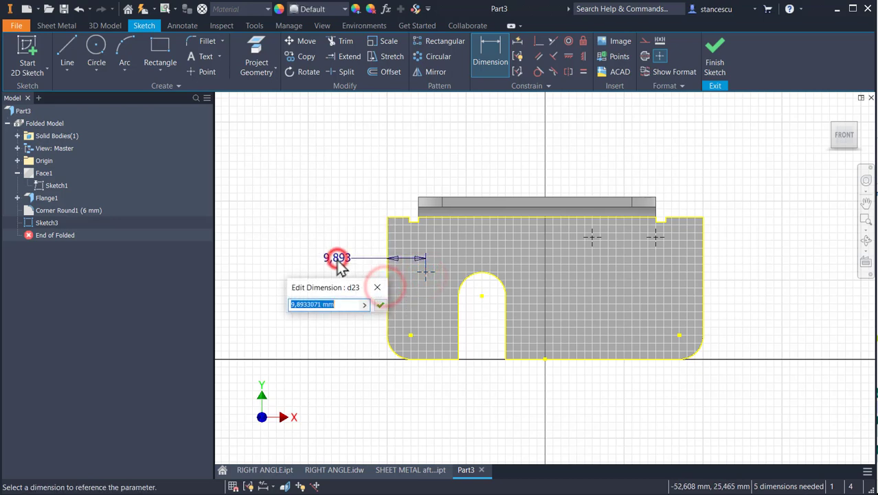
key(Return)
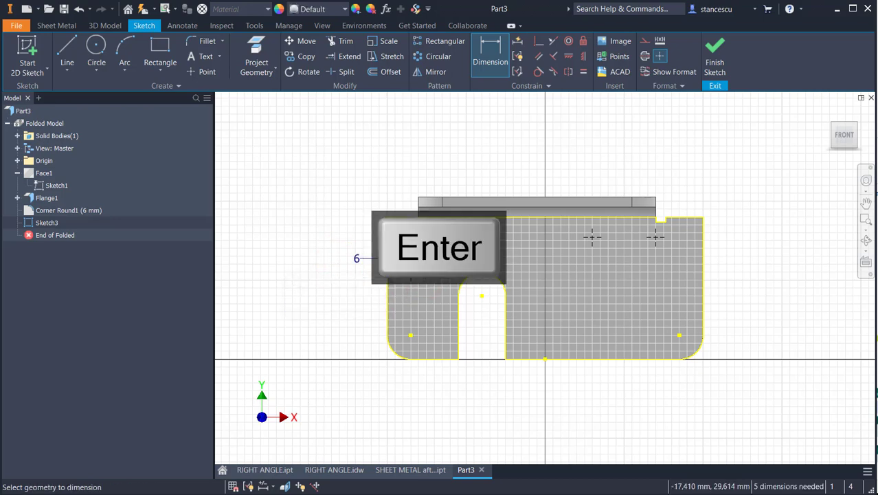
click(569, 56)
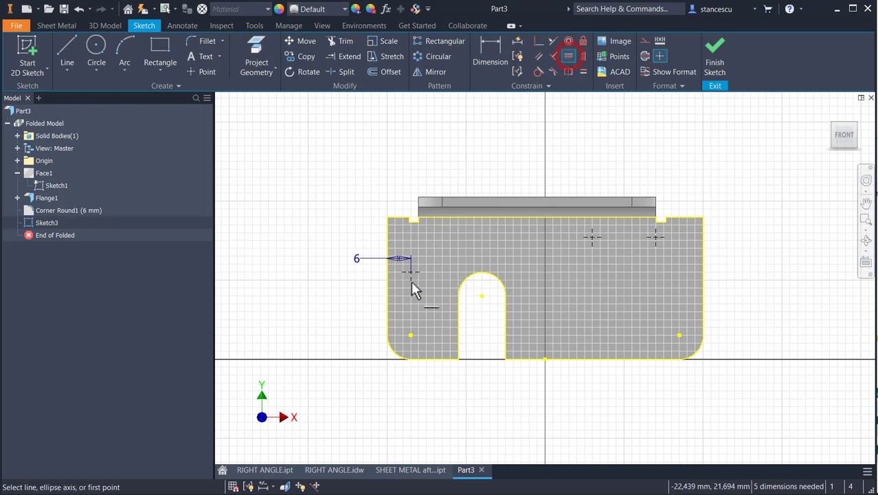
click(482, 296)
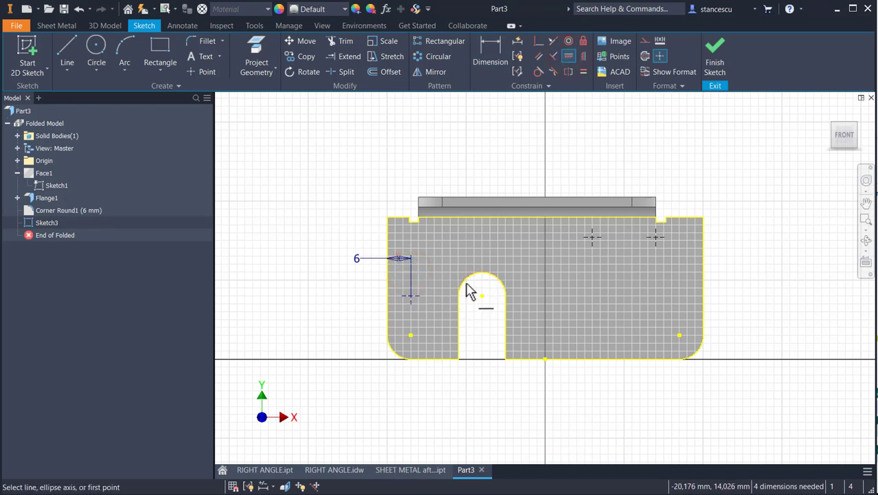
Dimension the two upper-right points 20 mm apart and the outer one 14 mm from the plate's right edge
click(492, 56)
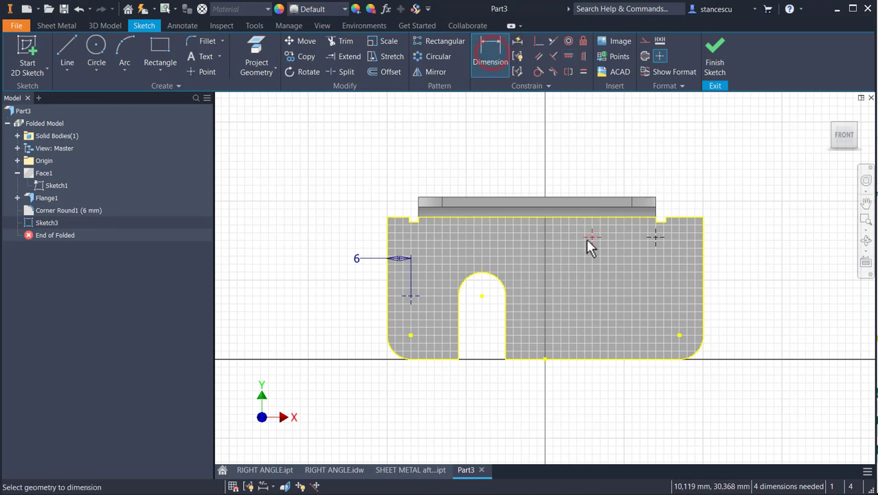
click(587, 238)
click(654, 238)
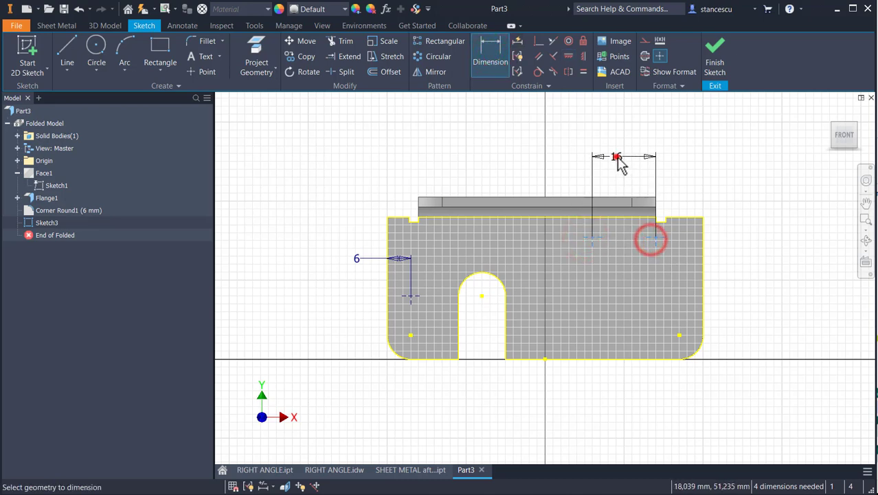
click(616, 157)
text(20)
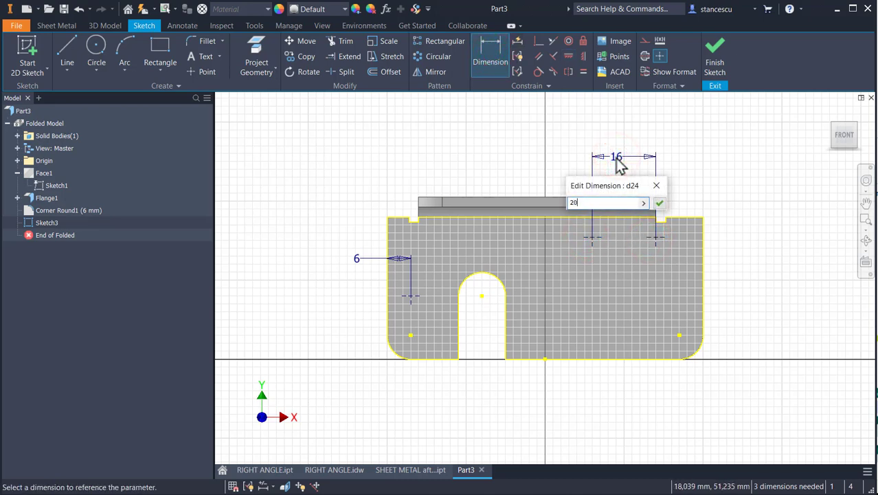
key(Return)
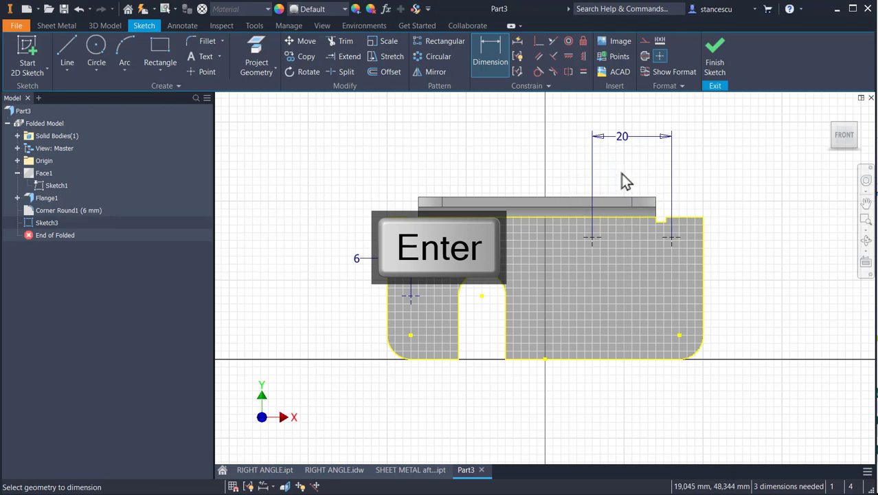
click(702, 255)
click(683, 171)
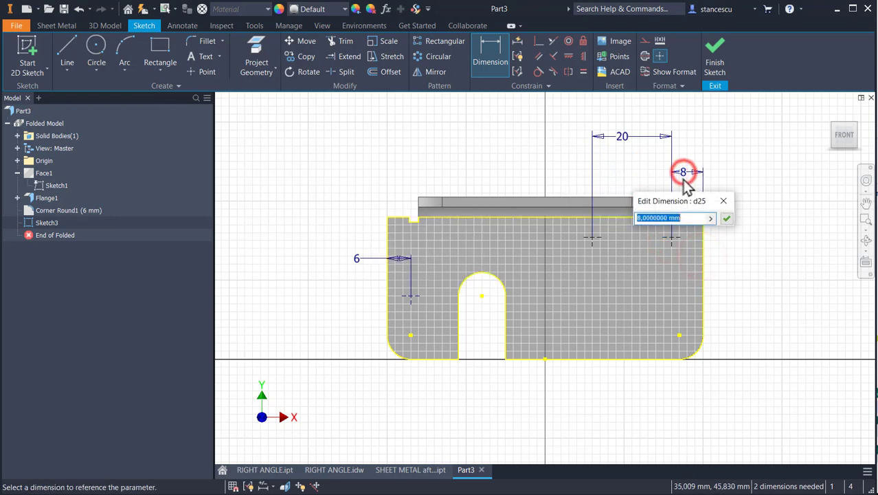
text(14)
key(Return)
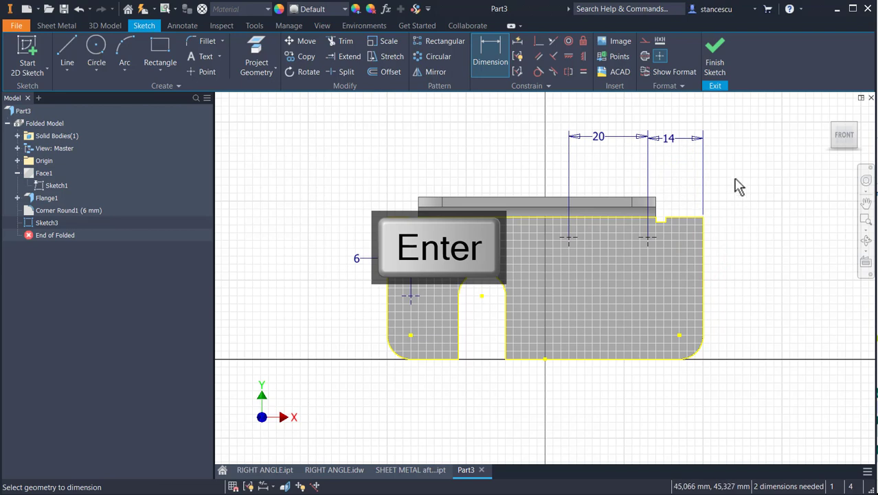
Dimension the outer upper-right point 26 mm above the plate's lower edge
click(648, 238)
click(637, 355)
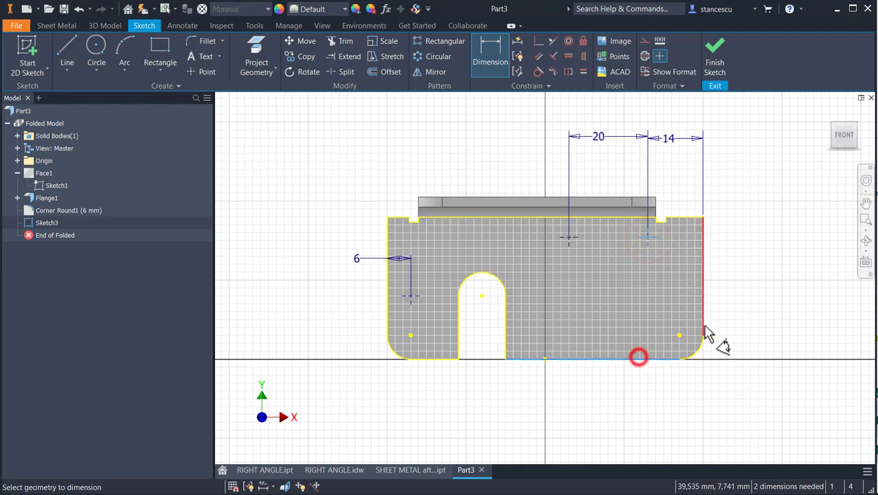
click(731, 294)
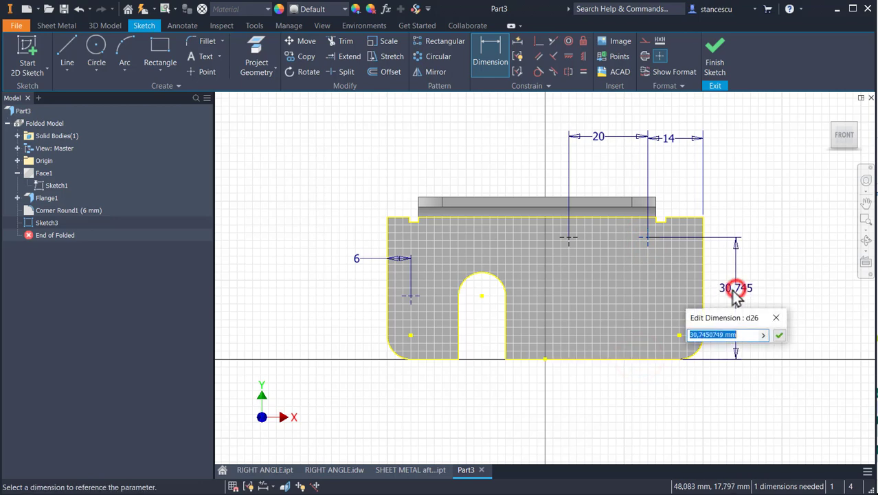
text(26)
key(Return)
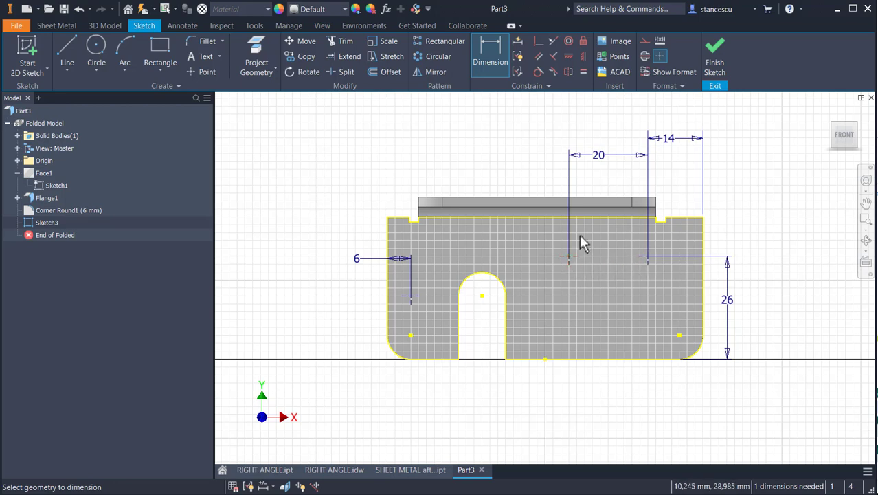
Align the two upper-right points horizontally with each other and finish the sketch
click(568, 57)
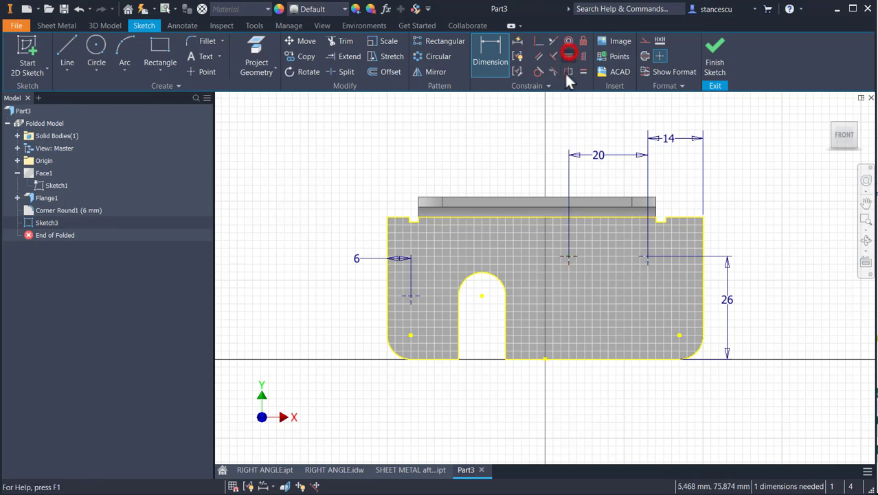
click(562, 257)
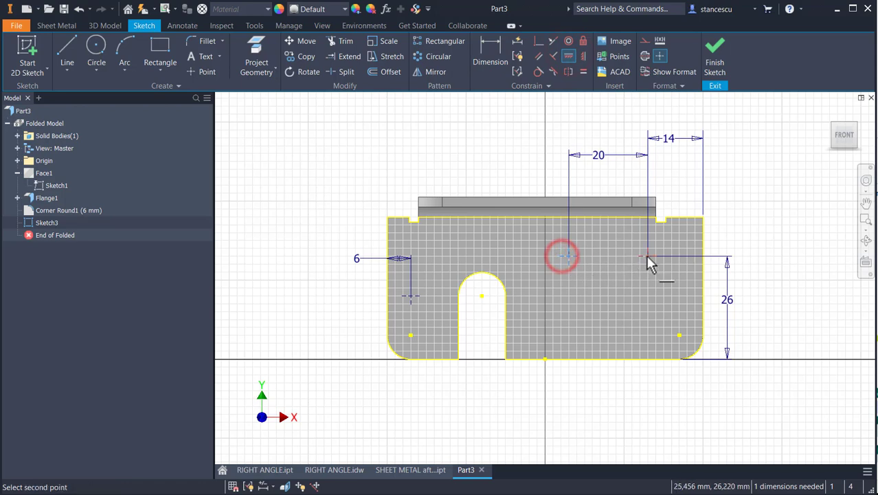
click(646, 257)
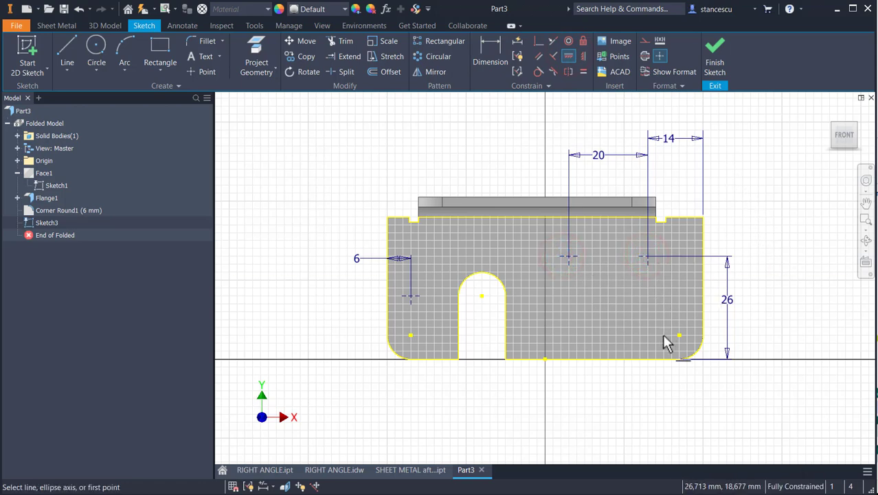
click(715, 51)
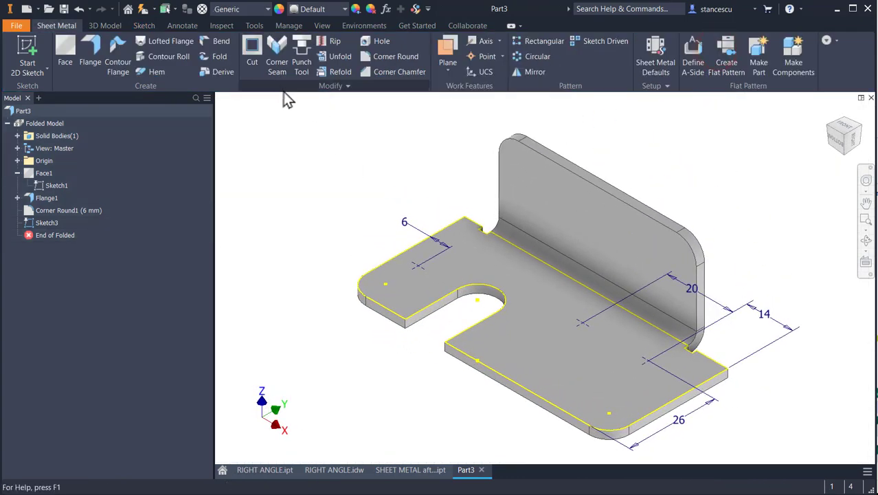
Create 5 mm through-all holes at the three sketch points and at the centre of the plate's lower-right rounded corner
click(381, 41)
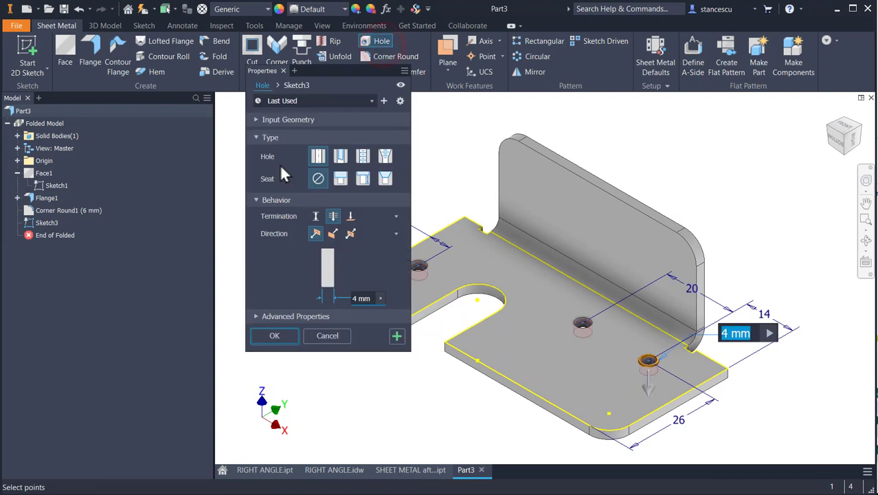
text(5)
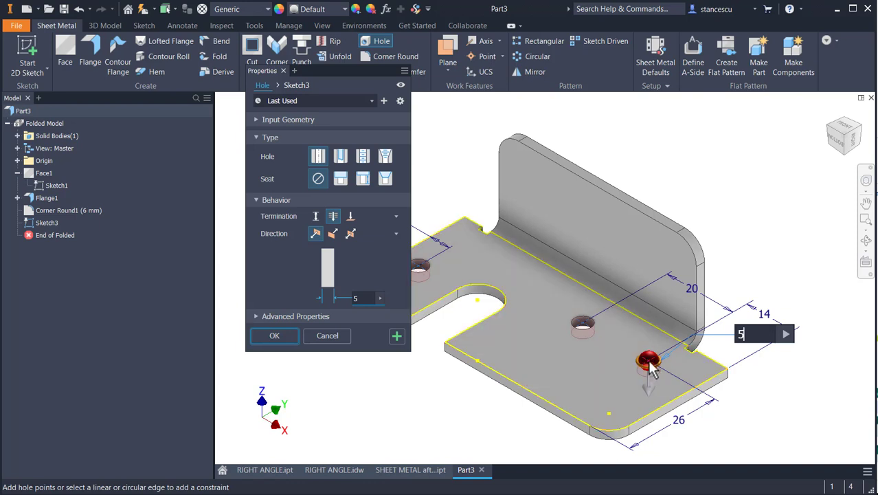
click(606, 414)
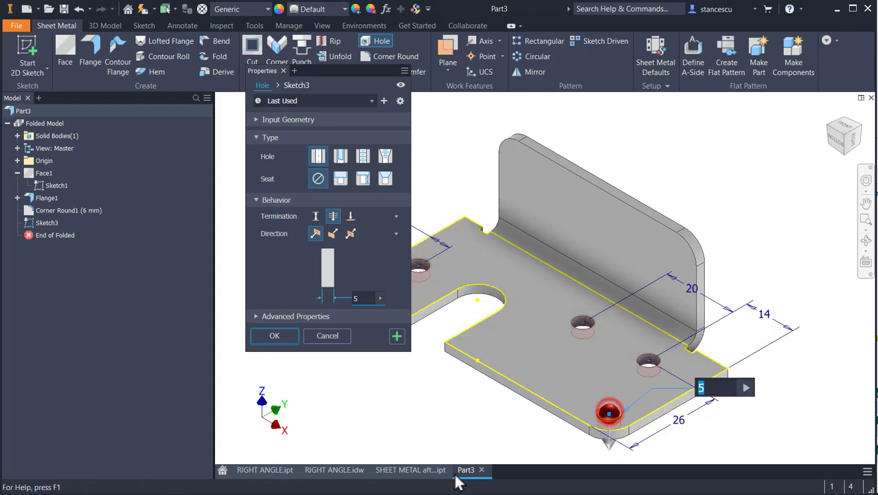
click(286, 341)
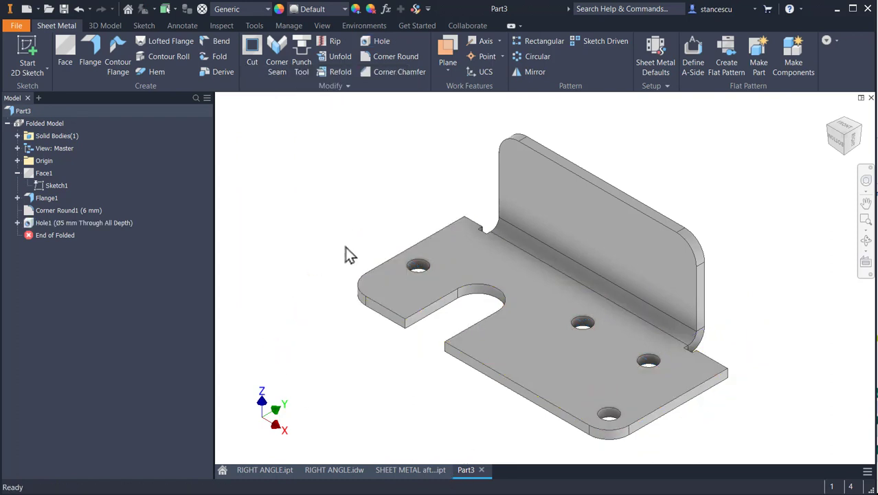
Check the flange hole layout in the RIGHT ANGLE.idw drawing and sketch a point near the middle of Part3's upright flange face
click(349, 474)
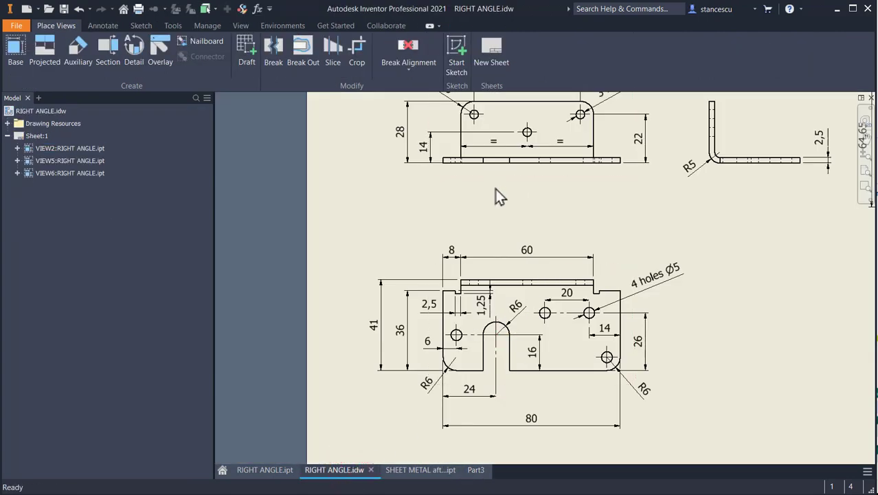
middle_drag(496, 193, 512, 284)
scroll(559, 175, up, 3)
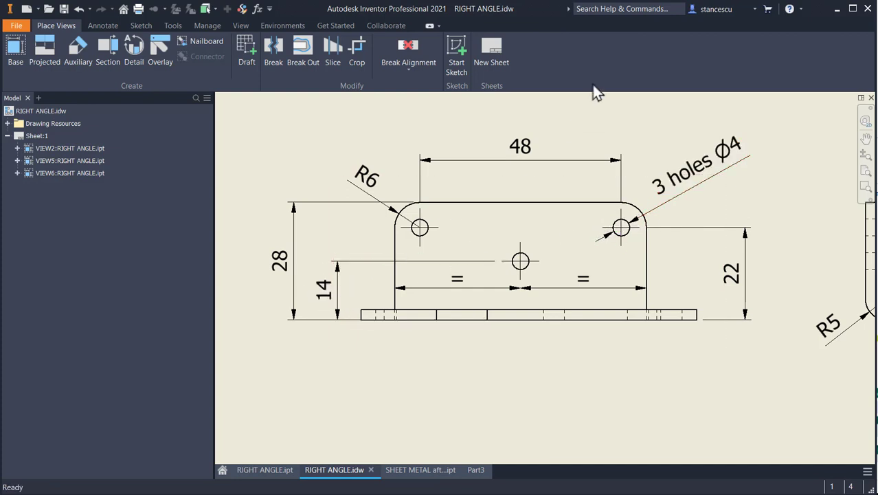
click(476, 469)
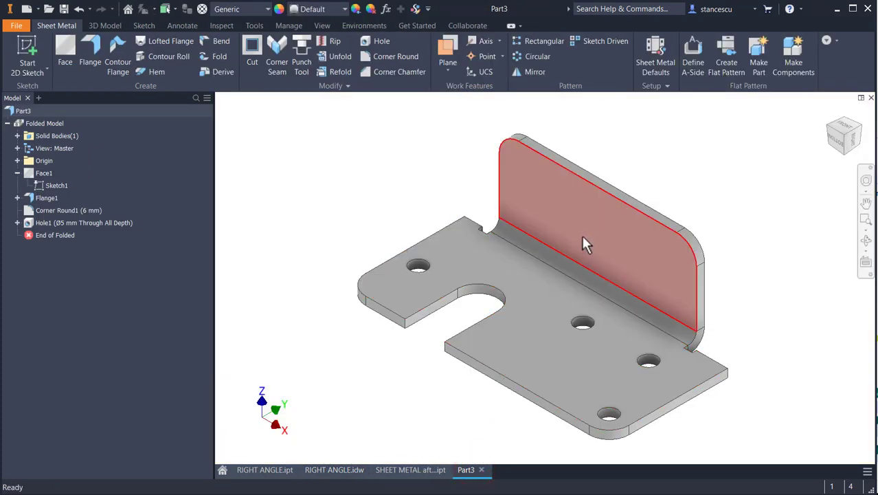
click(582, 241)
click(659, 226)
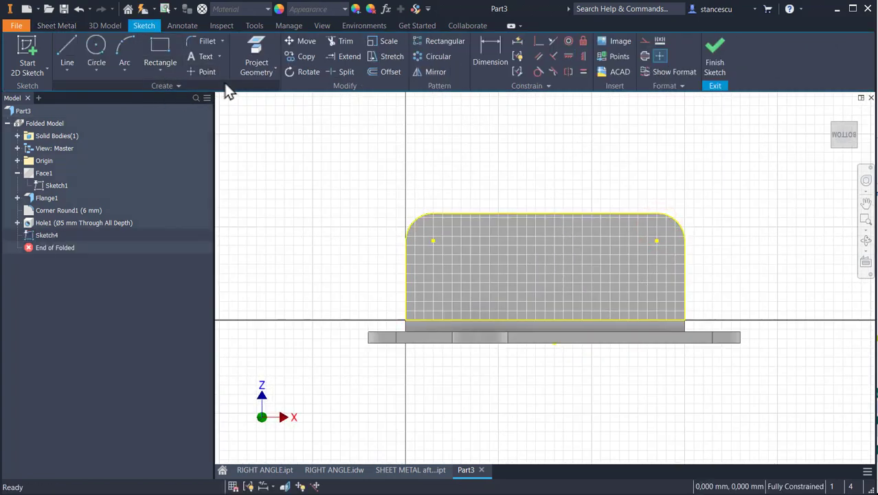
click(196, 70)
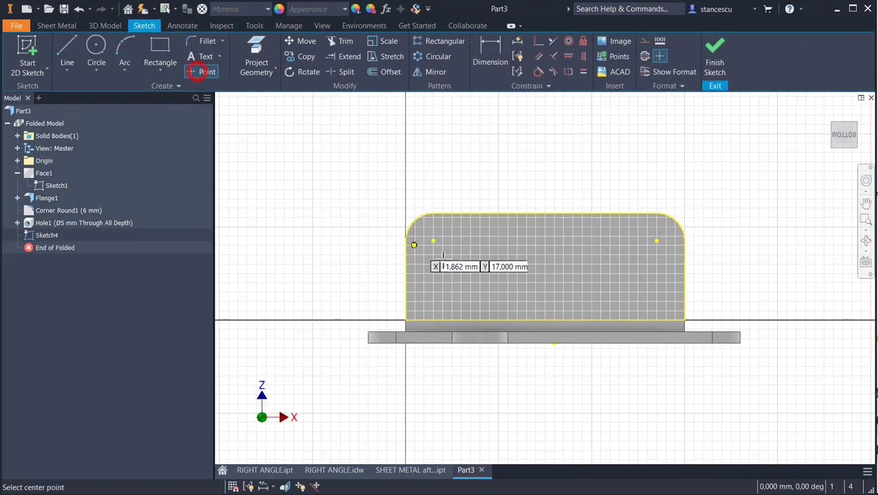
click(533, 268)
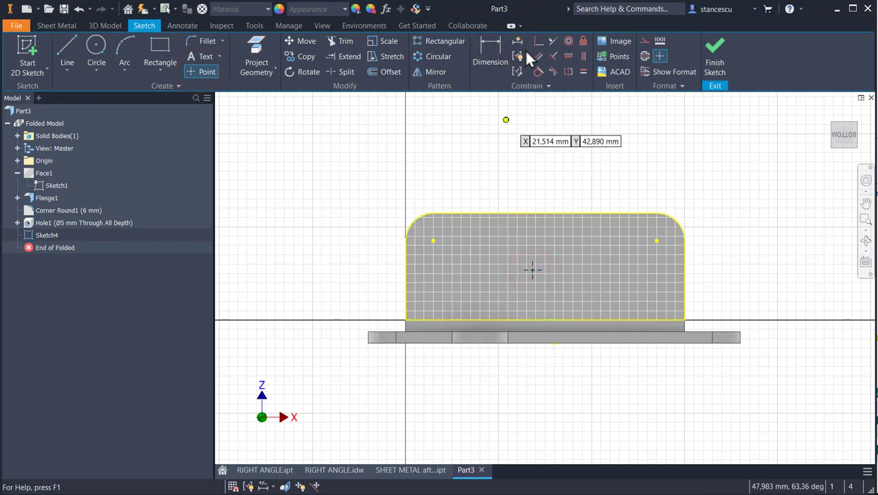
Align the sketch point vertically with the midpoint of the flange's top edge
click(583, 57)
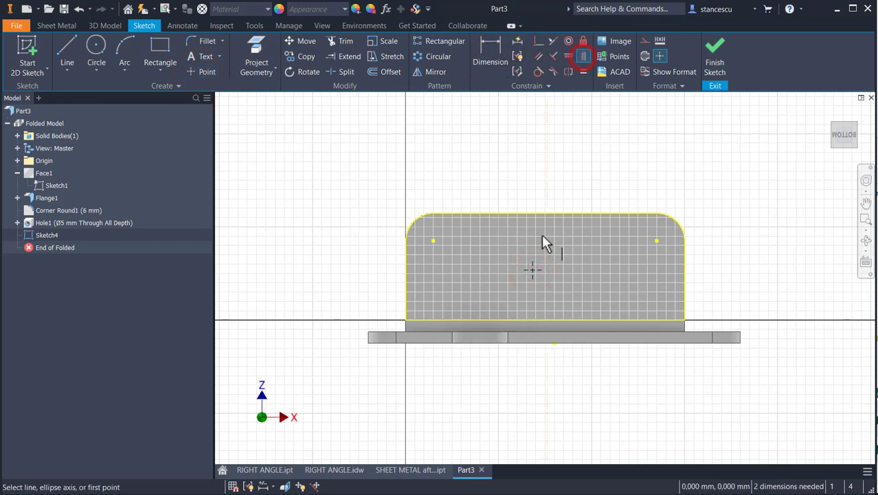
click(535, 269)
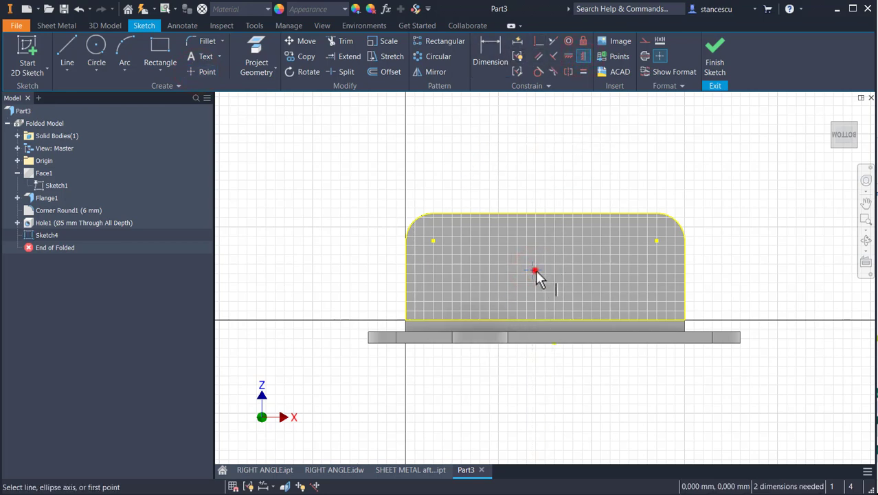
click(546, 213)
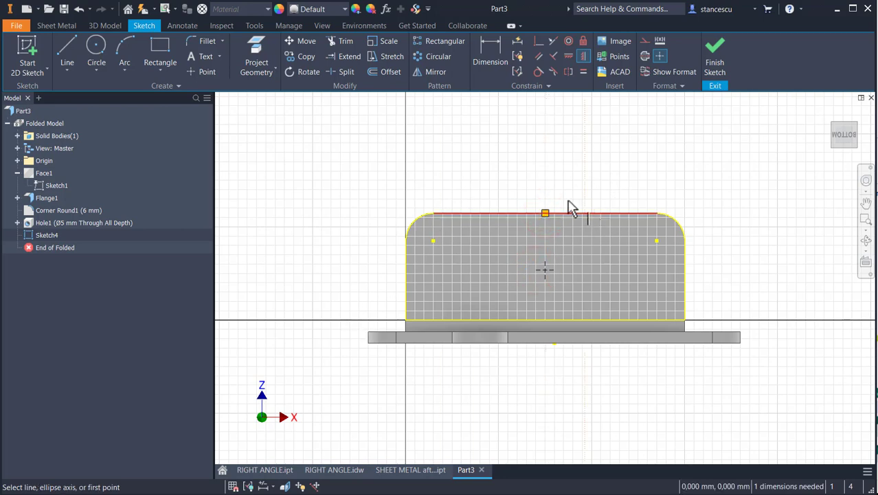
Dimension the point 14 mm above the base plate's bottom edge and finish the sketch
click(490, 52)
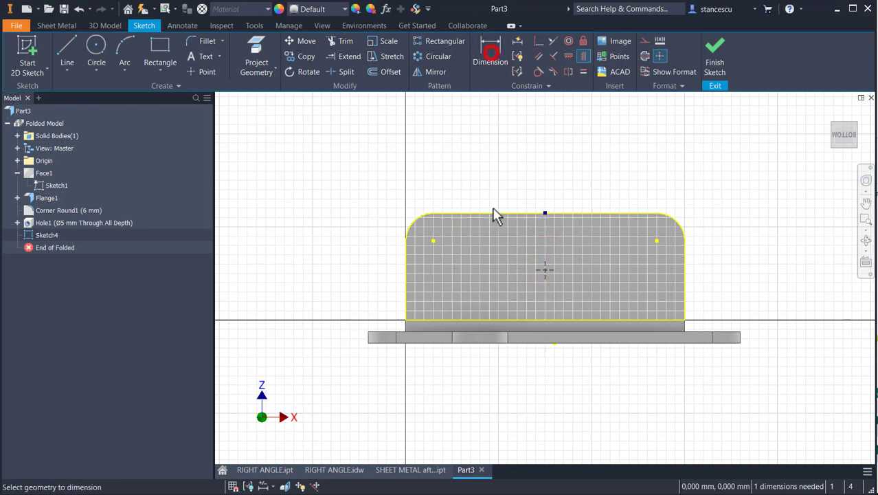
click(545, 269)
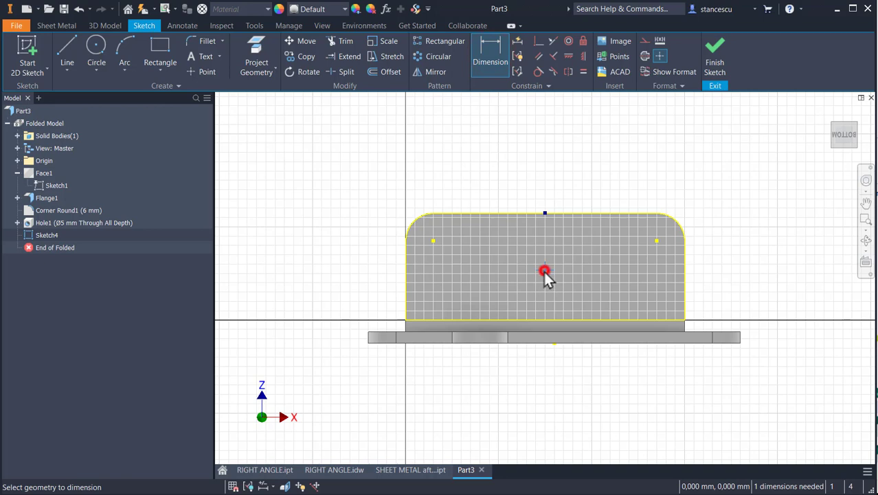
click(374, 344)
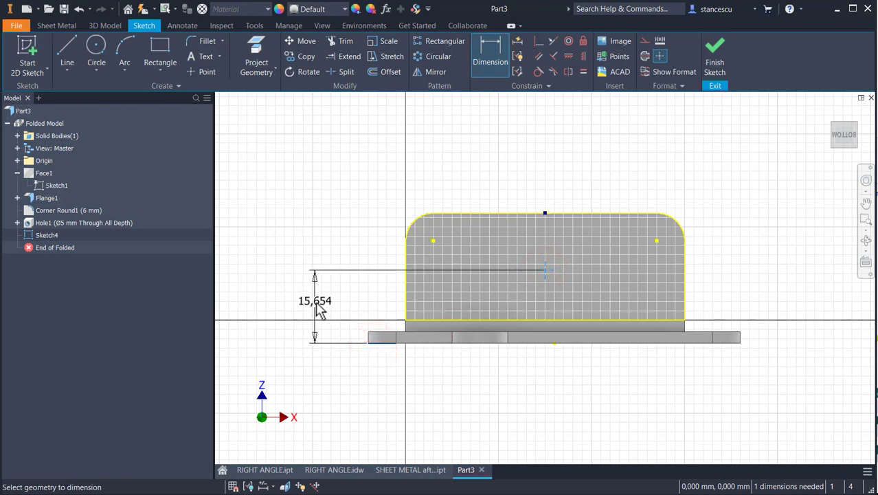
click(318, 309)
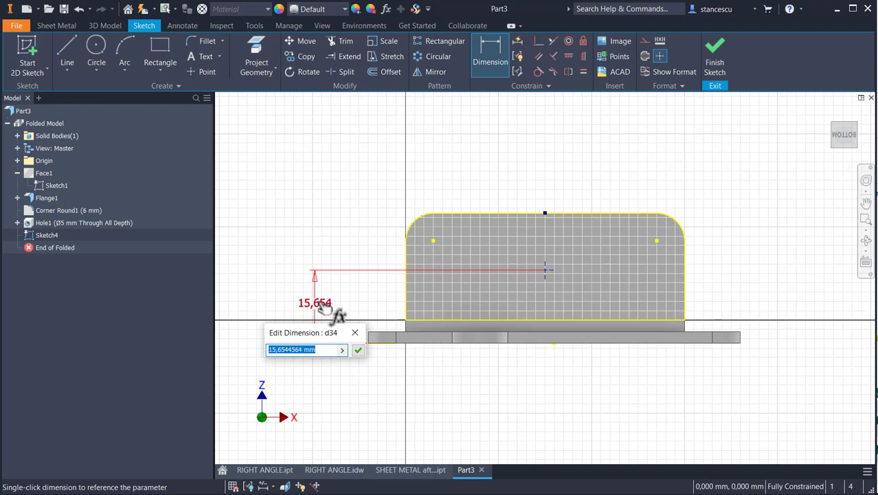
text(14)
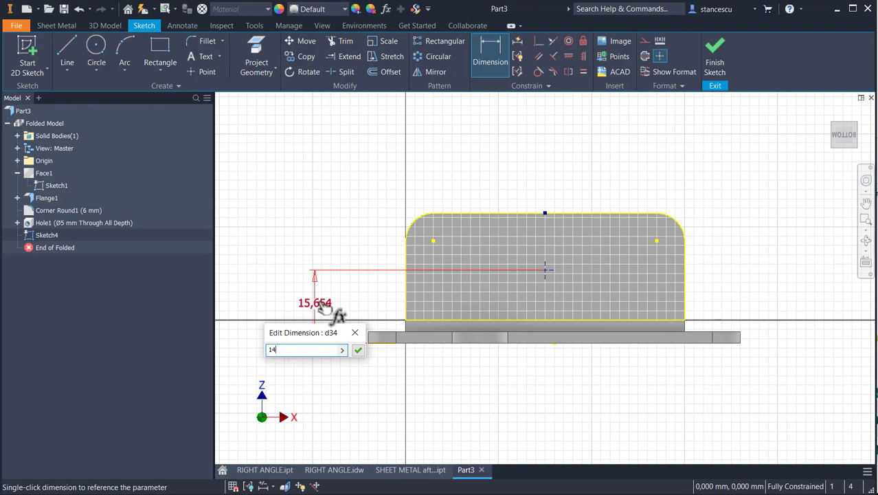
key(Return)
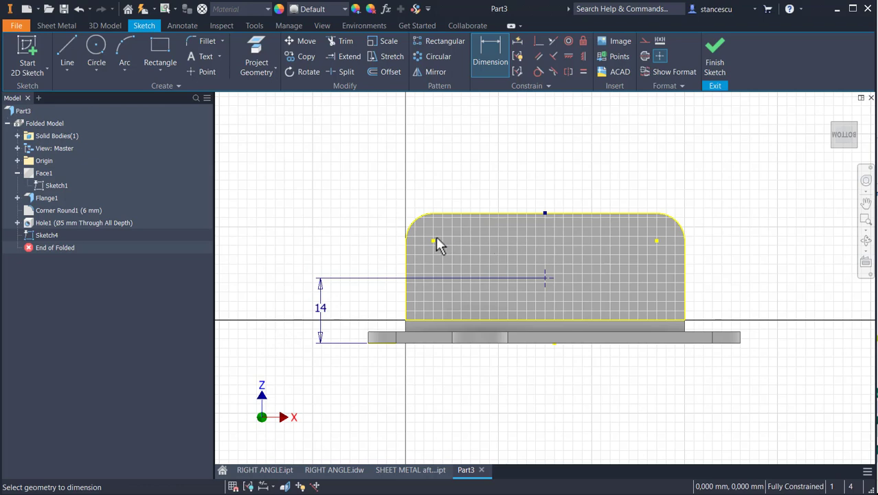
click(713, 60)
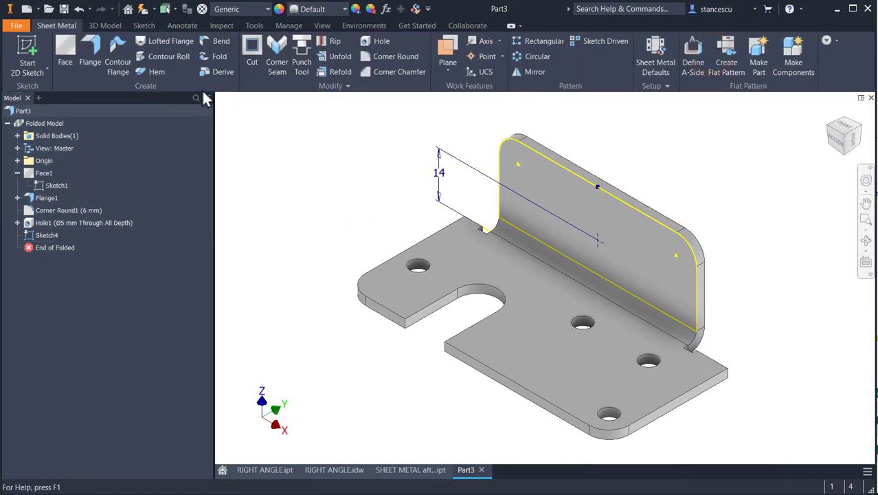
Create 4 mm through-all holes at the flange's sketch point and at the centres of its two rounded corners
click(375, 41)
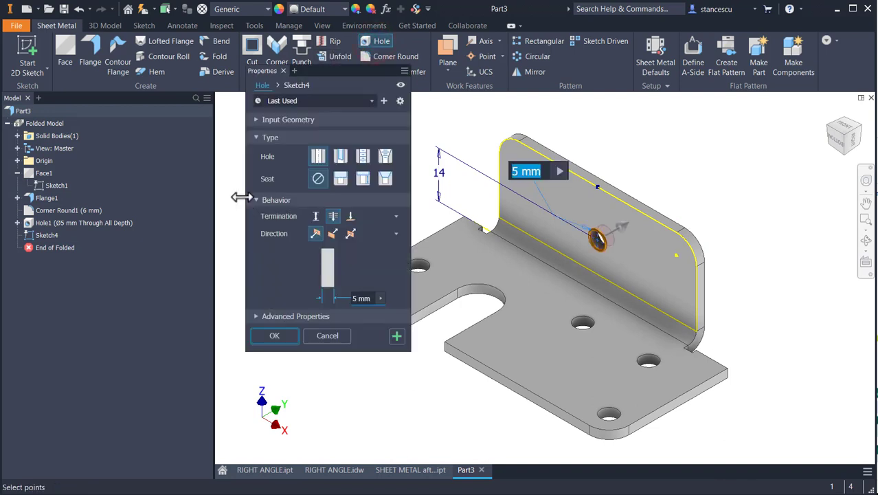
text(4)
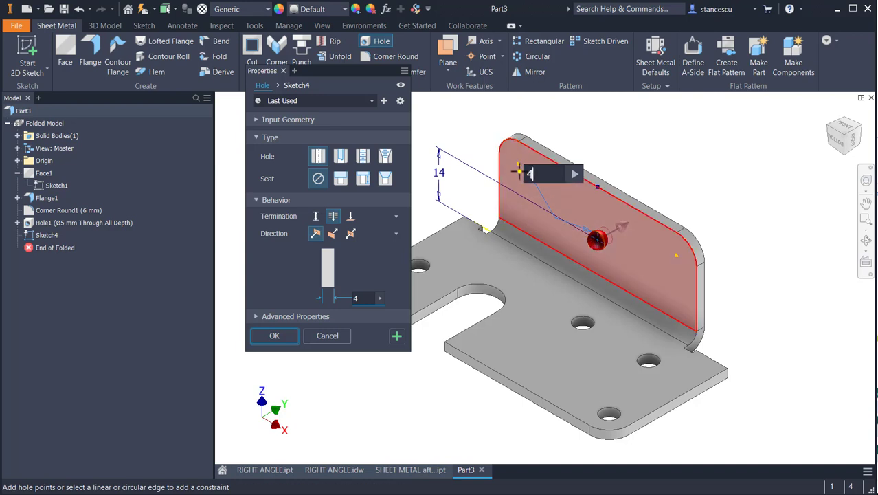
click(519, 171)
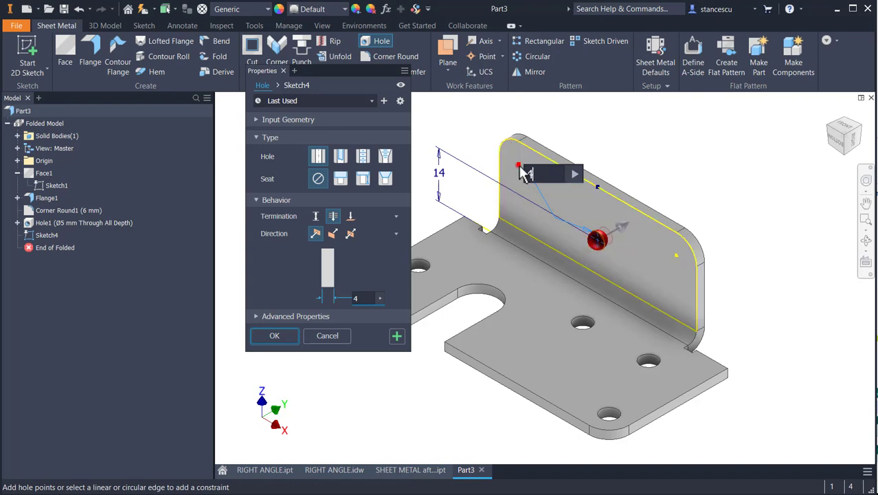
click(676, 257)
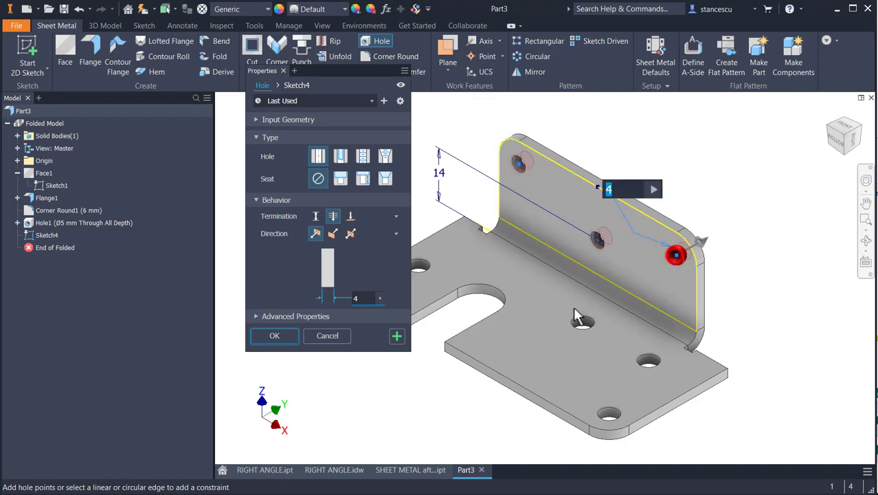
click(286, 340)
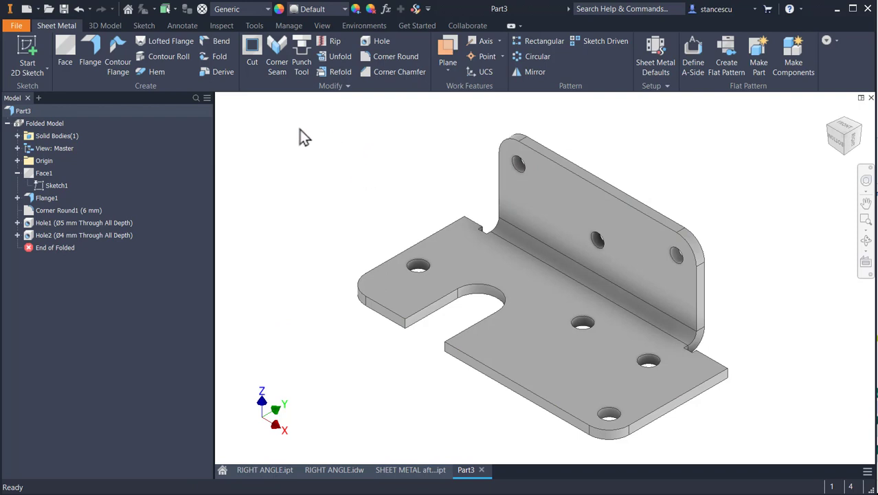
Assign the Aluminum 6061 material to the part
click(232, 10)
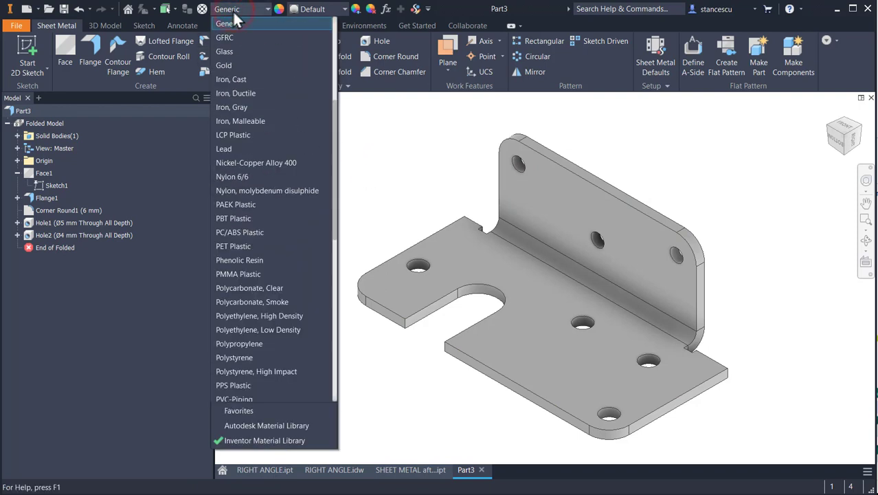
scroll(238, 155, up, 5)
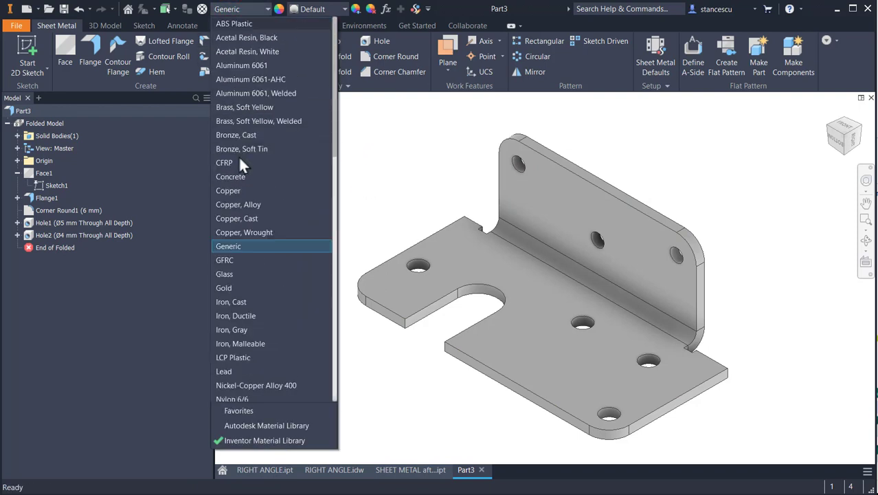
click(247, 65)
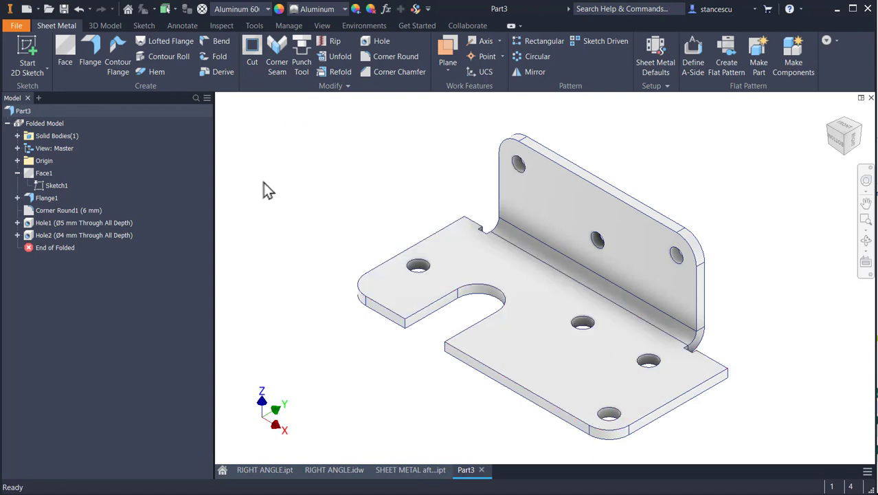
Read the material and volume note in RIGHT ANGLE.idw, update Part3's physical properties and copy its volume value
click(356, 470)
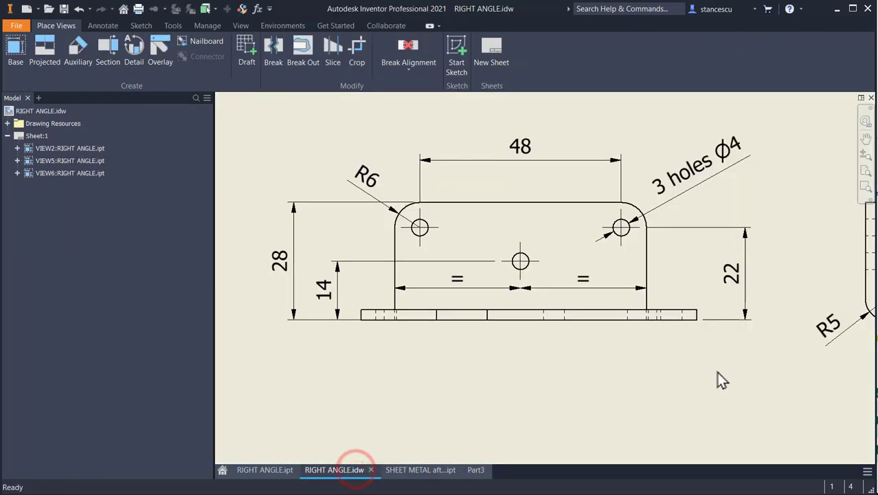
key(F6)
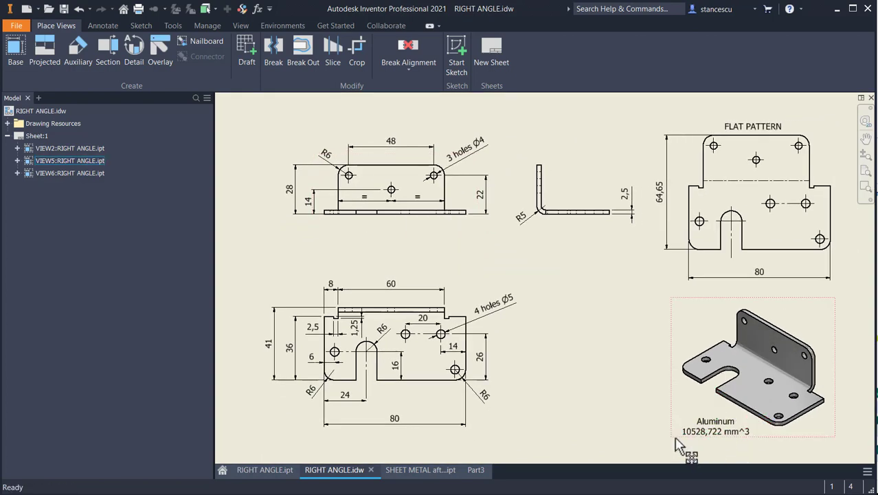
click(473, 476)
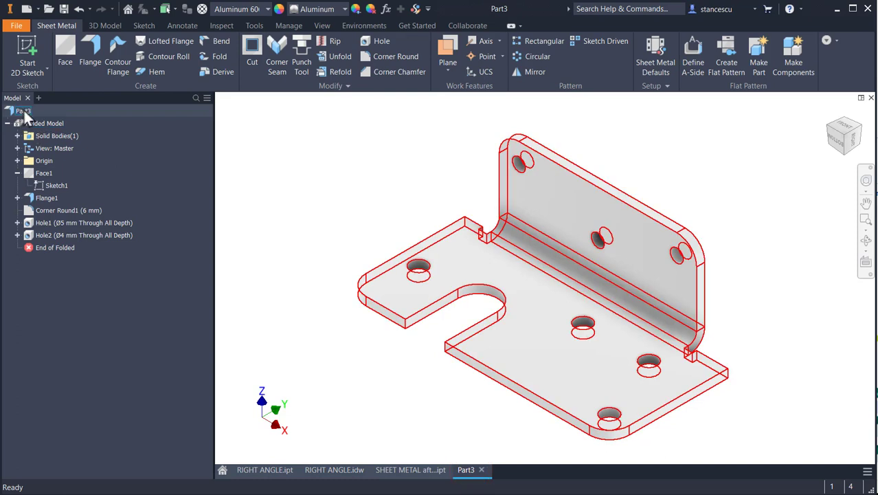
right_click(23, 112)
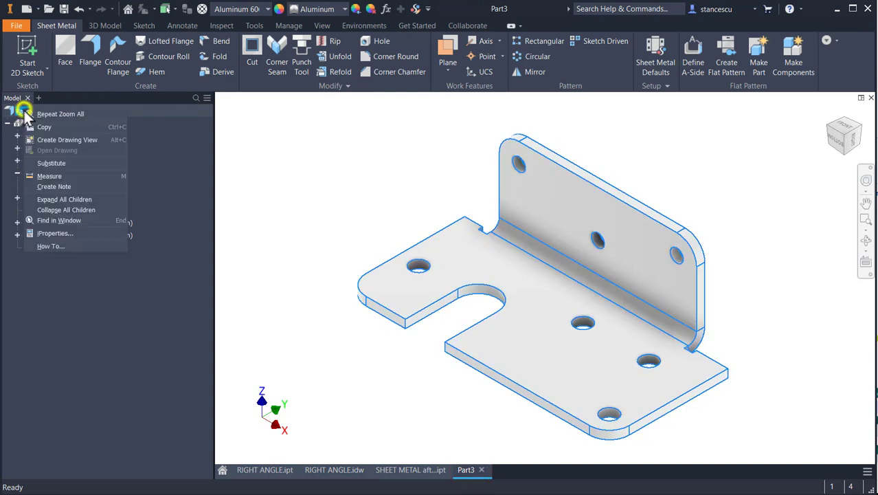
click(56, 232)
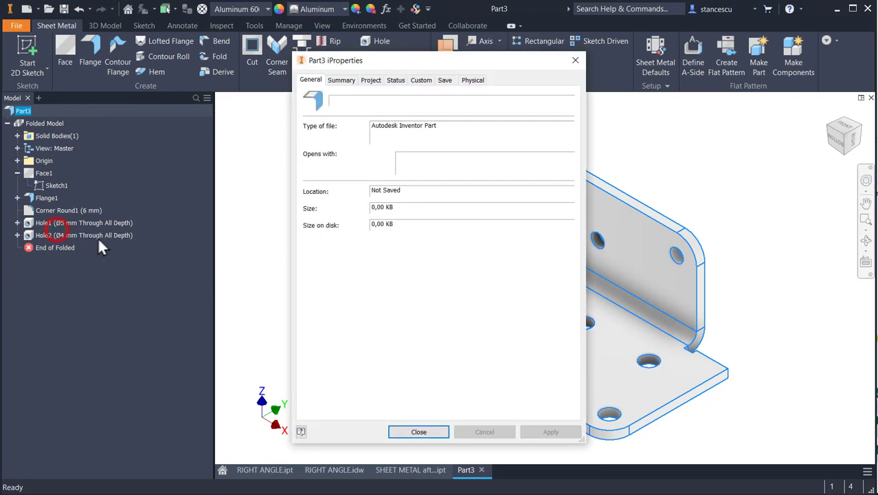
click(472, 80)
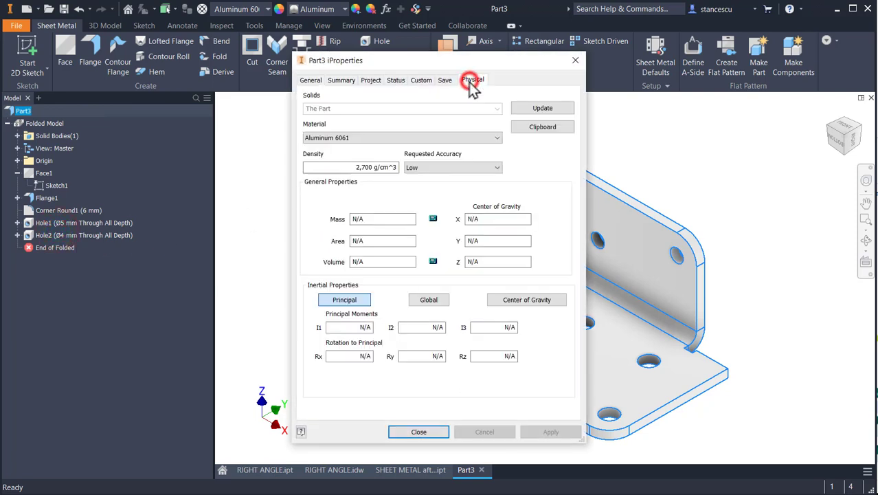
click(542, 110)
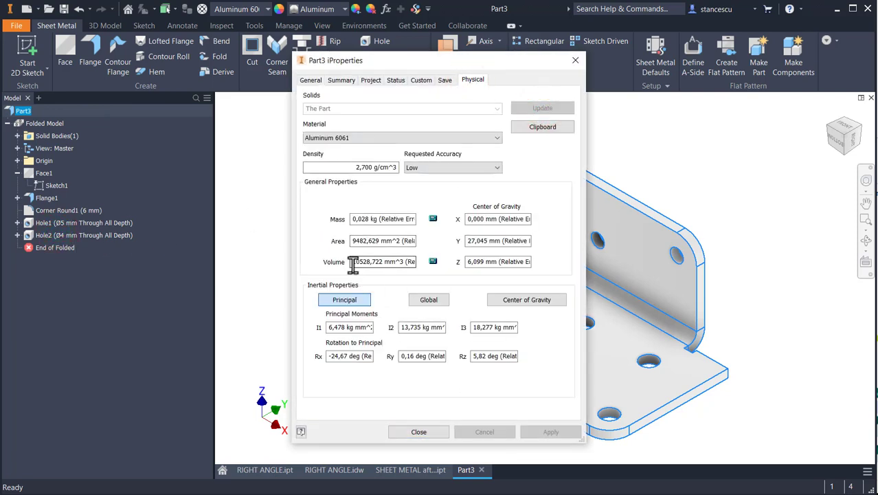
drag(351, 265, 382, 265)
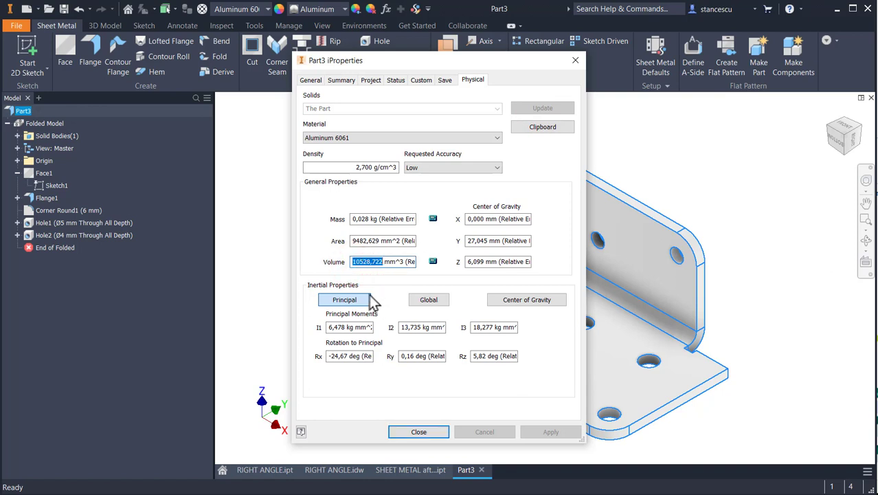
key(ctrl+c)
click(421, 430)
Examine the volume note beneath the isometric view in the RIGHT ANGLE.idw drawing for comparison with the part's volume
click(335, 470)
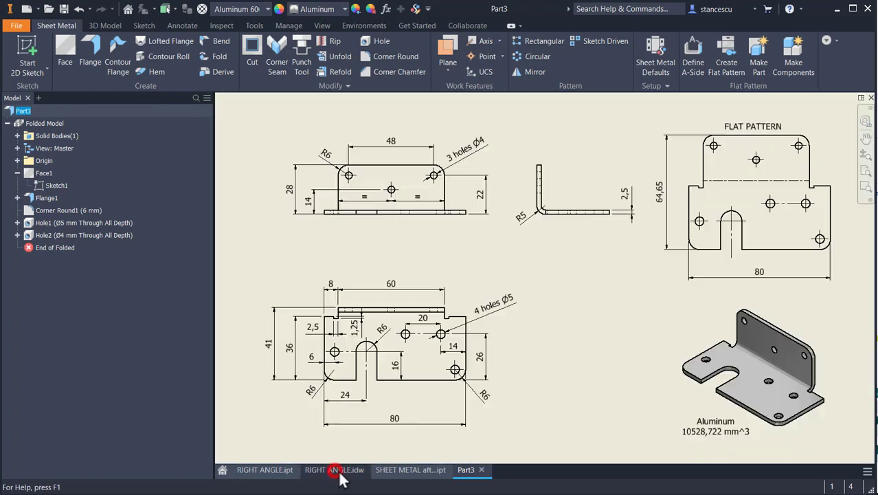
scroll(702, 445, down, 6)
scroll(677, 400, up, 2)
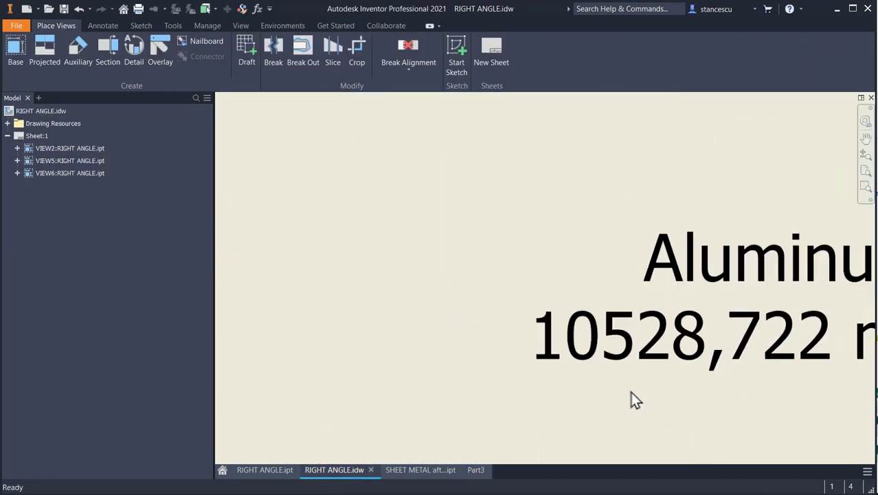
middle_drag(631, 393, 406, 371)
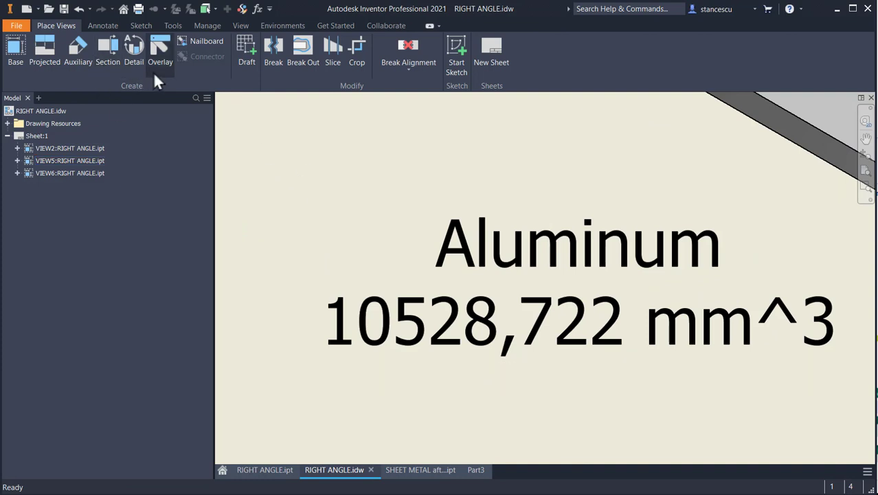
Place a text note containing the copied volume value 10528,722 beneath the existing volume note for comparison
click(96, 26)
click(244, 55)
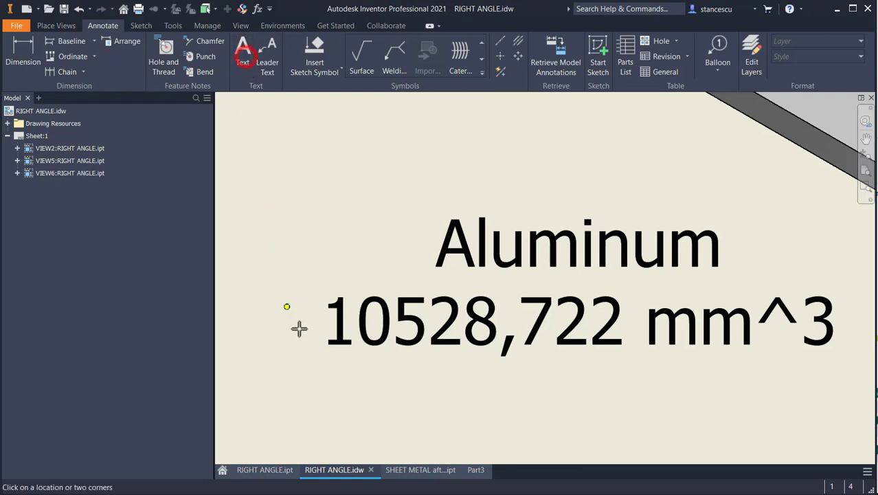
click(340, 407)
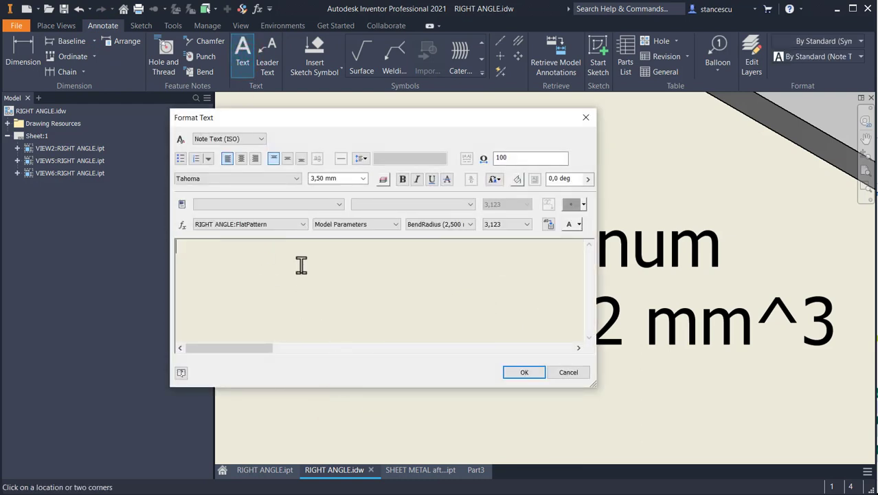
key(ctrl+v)
click(522, 372)
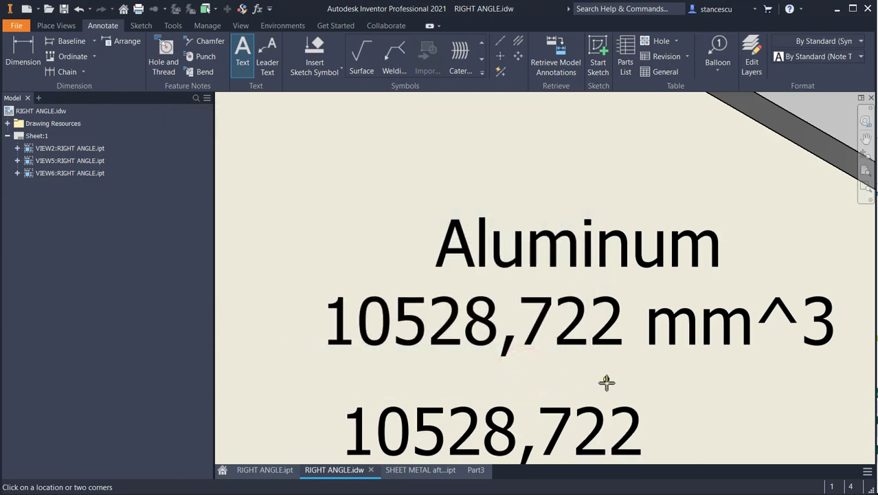
mouse_move(606, 383)
middle_down()
mouse_move(598, 317)
mouse_move(574, 281)
middle_up()
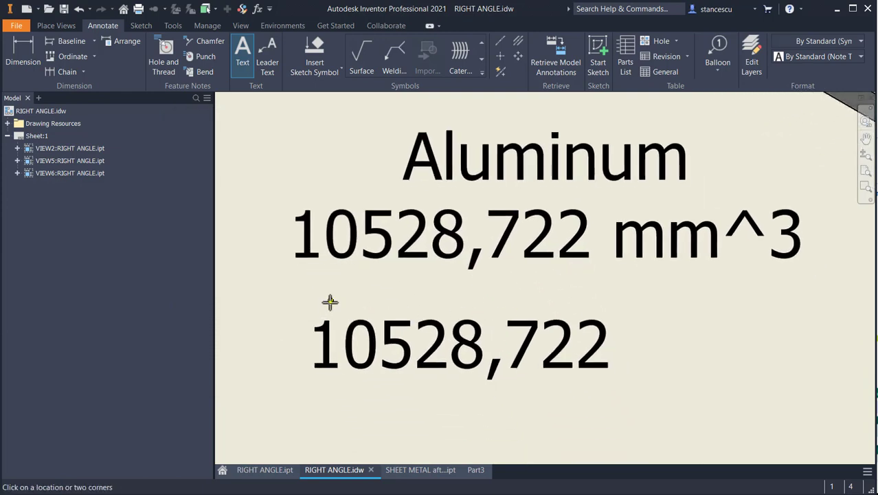
key(Escape)
Delete the pasted volume note and bring the whole drawing sheet back into view
click(446, 337)
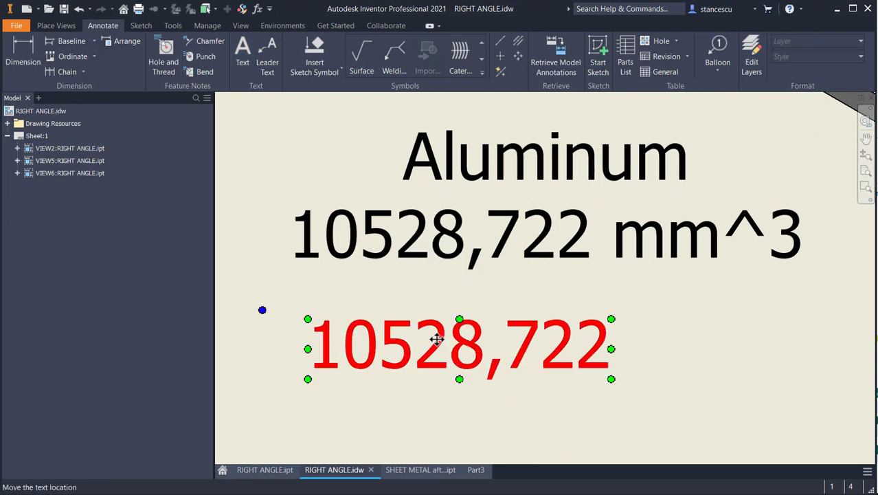
click(437, 338)
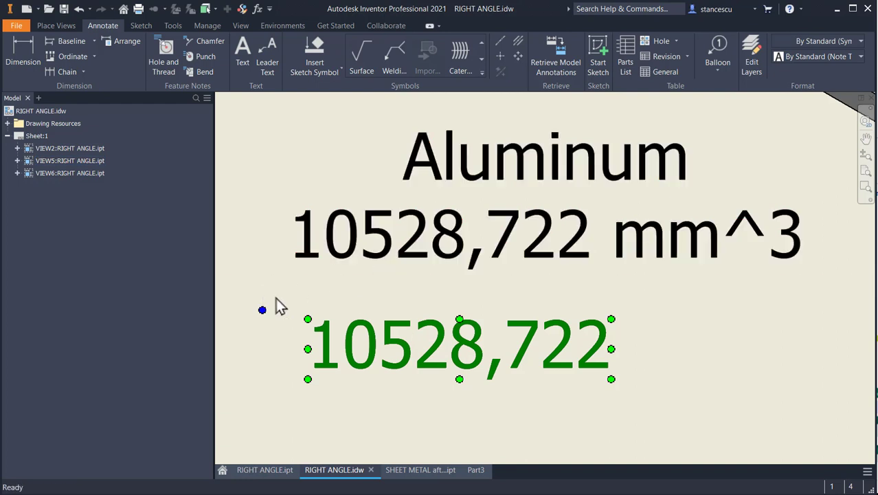
key(Delete)
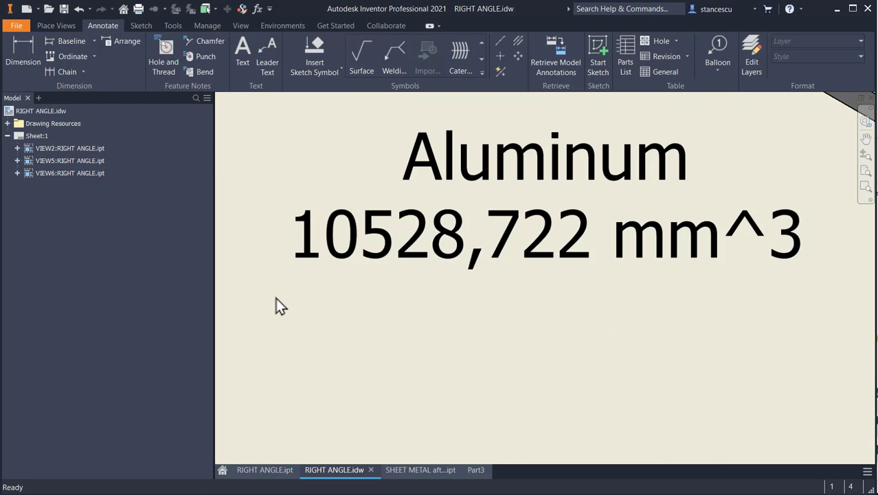
key(Home)
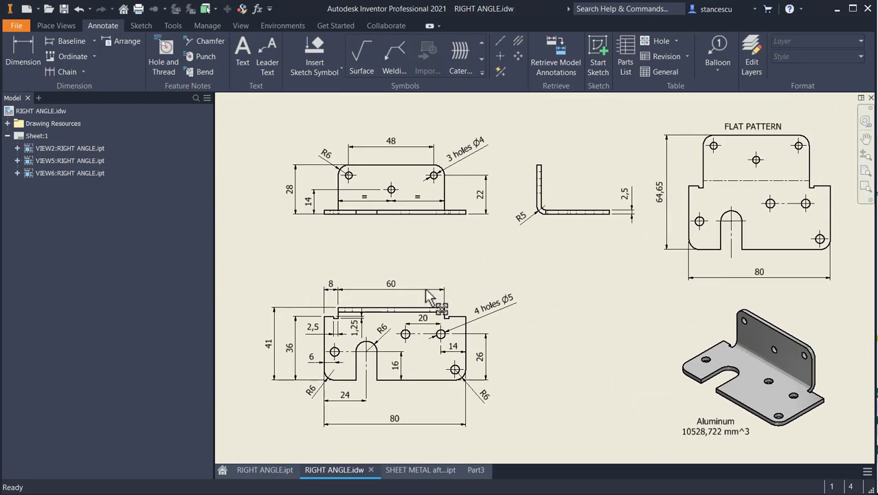
Examine the bend relief and plate depth dimensions in the plan view of RIGHT ANGLE.idw for comparison with Part3
click(474, 472)
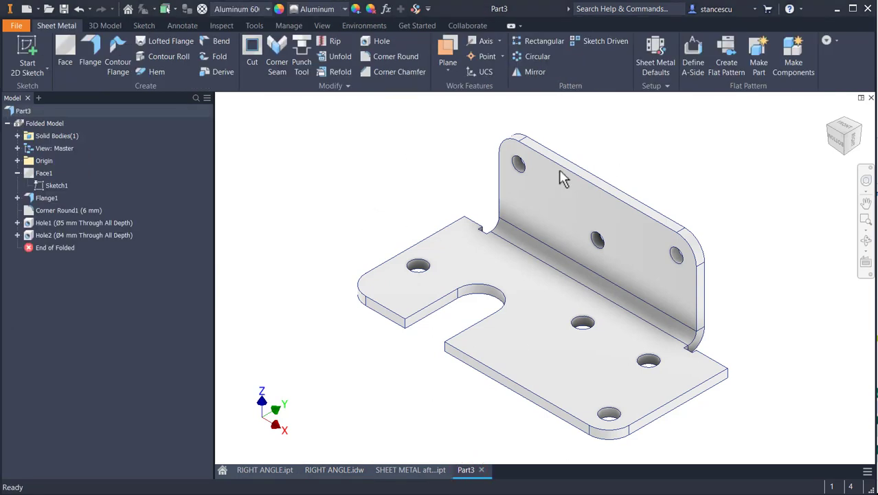
click(334, 471)
scroll(351, 327, up, 3)
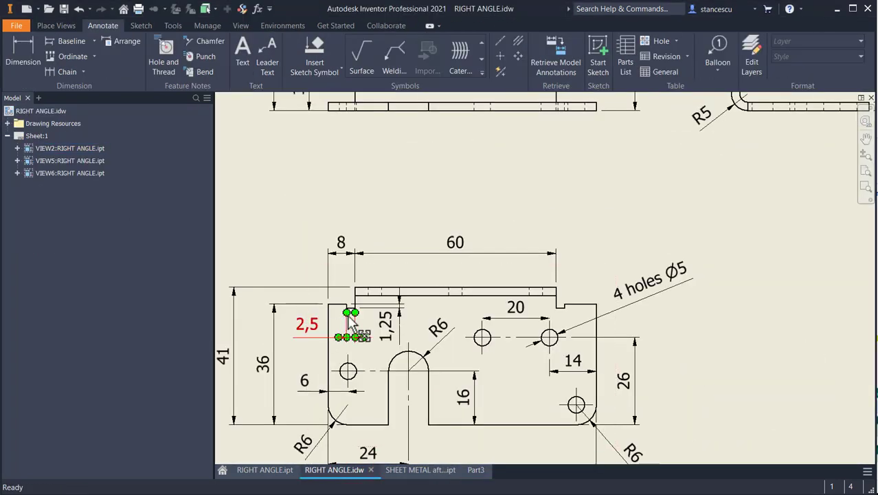
scroll(350, 327, up, 3)
middle_drag(372, 309, 443, 255)
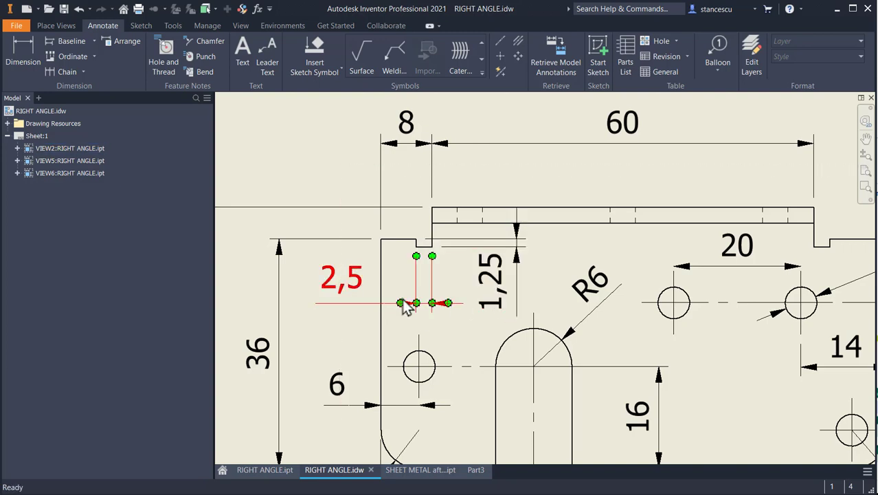
mouse_move(403, 297)
middle_down()
mouse_move(531, 263)
mouse_move(558, 243)
middle_up()
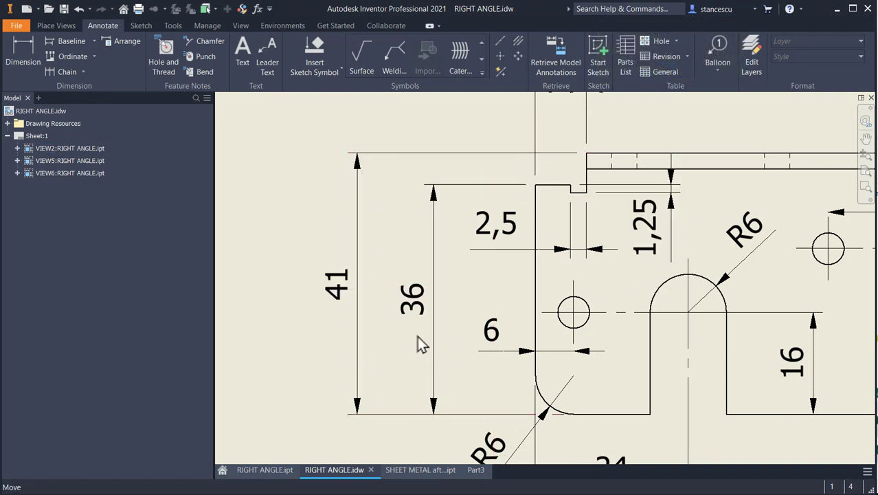
scroll(453, 302, up, 3)
middle_drag(485, 300, 461, 318)
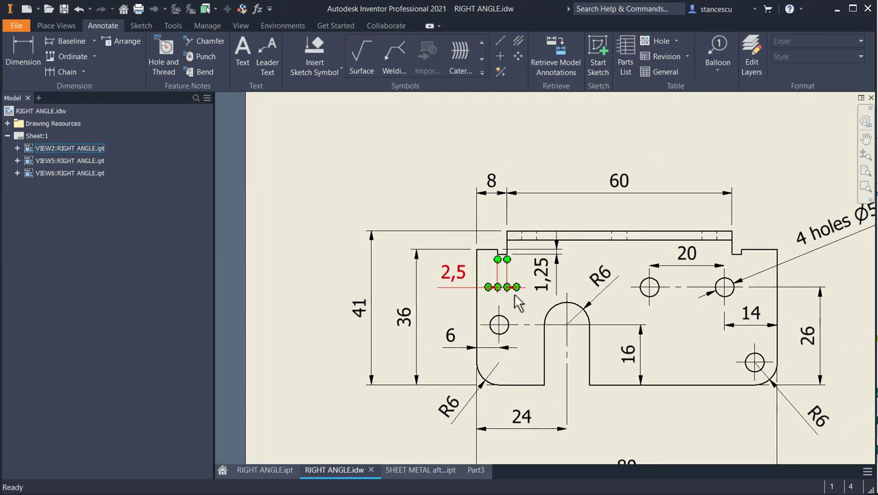
Examine the outer bend radius dimension in the side view of the bracket drawing
mouse_move(585, 265)
middle_down()
mouse_move(471, 336)
mouse_move(404, 394)
middle_up()
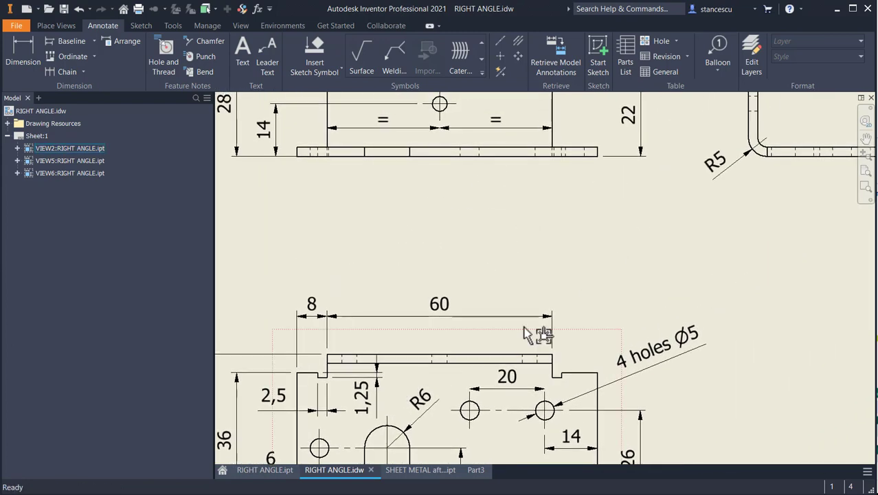
middle_drag(633, 272, 524, 362)
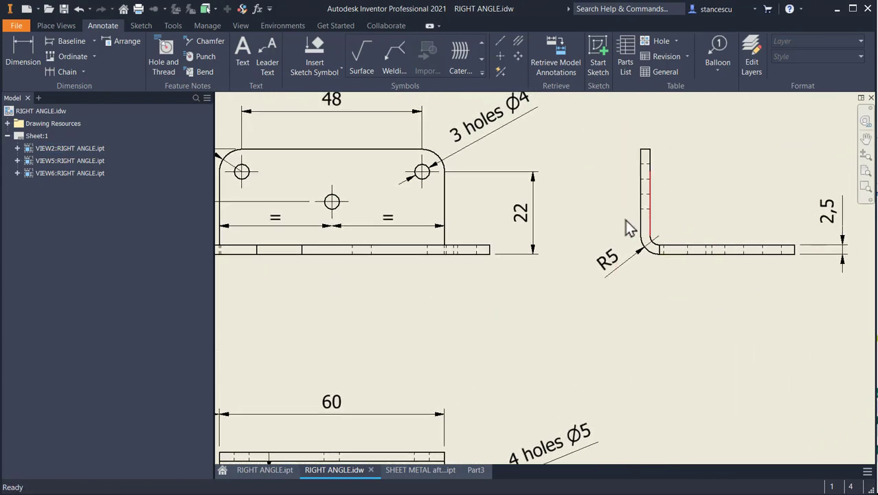
scroll(649, 234, down, 5)
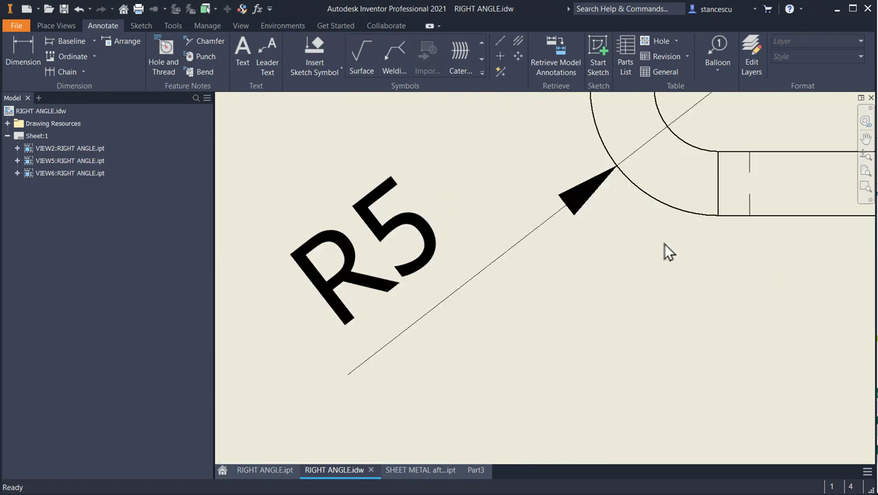
middle_drag(664, 250, 636, 337)
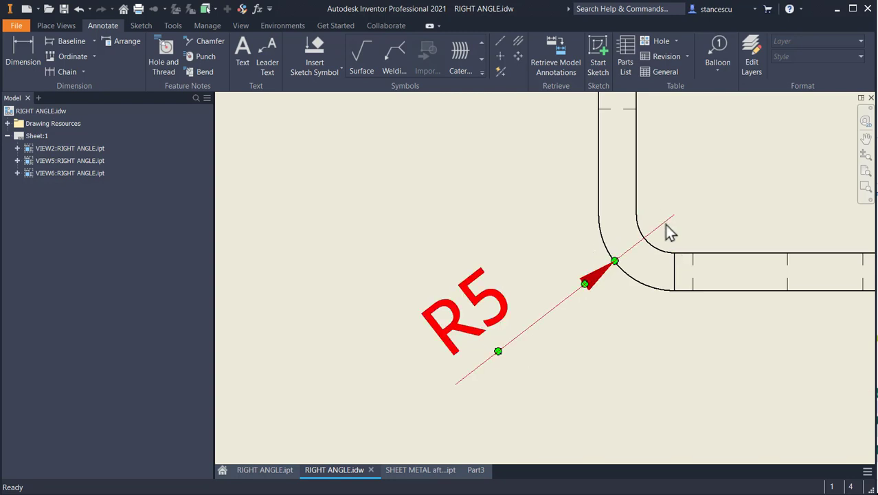
middle_drag(676, 196, 661, 255)
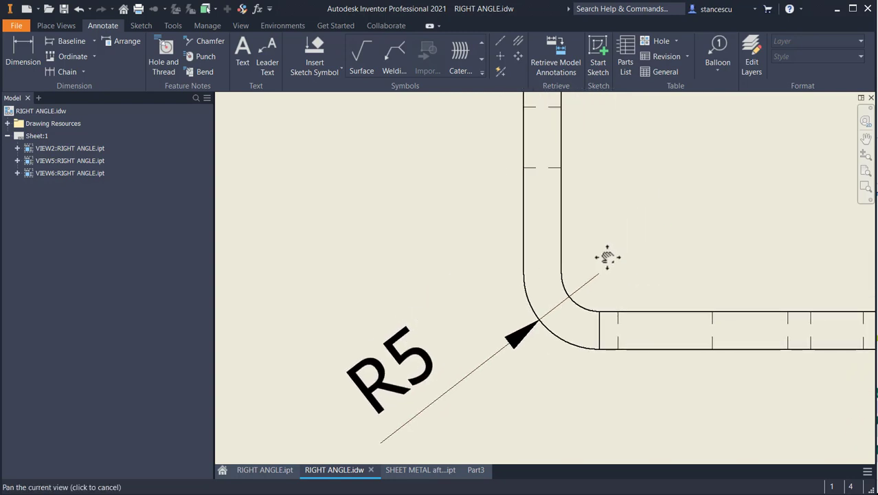
scroll(612, 250, down, 5)
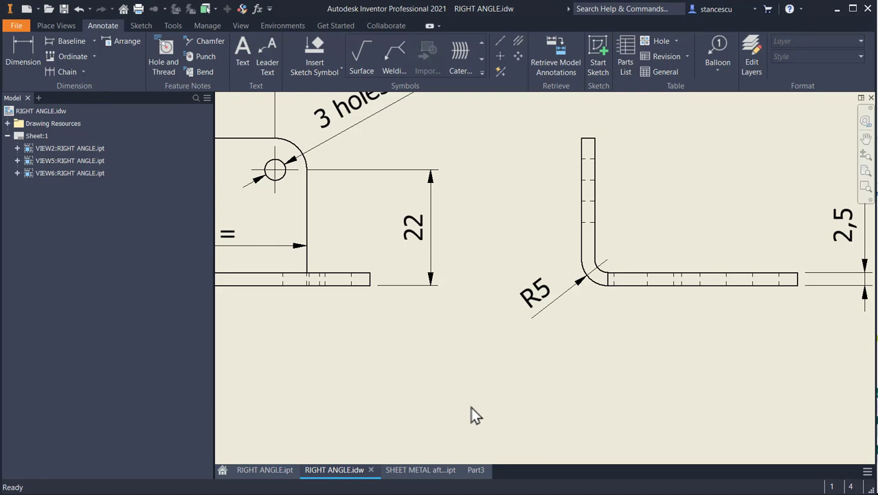
Switch to Part3 and measure the radius of the bend's outer cylindrical face
click(475, 469)
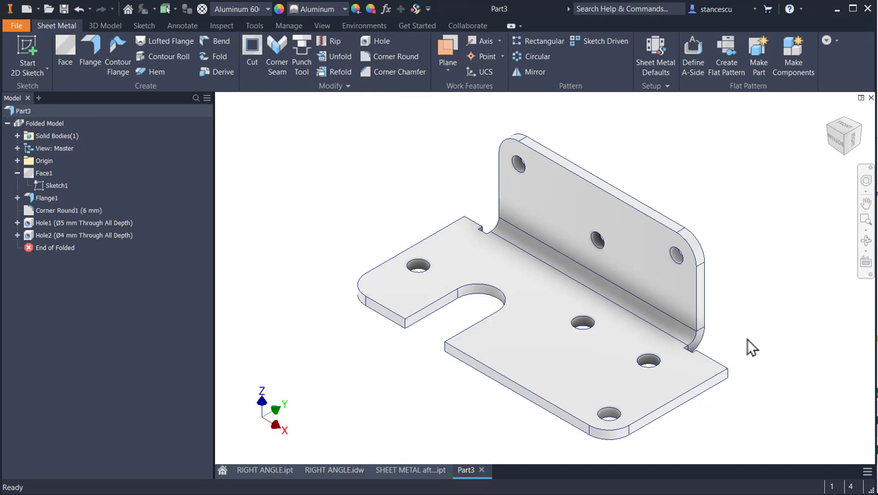
key(F6)
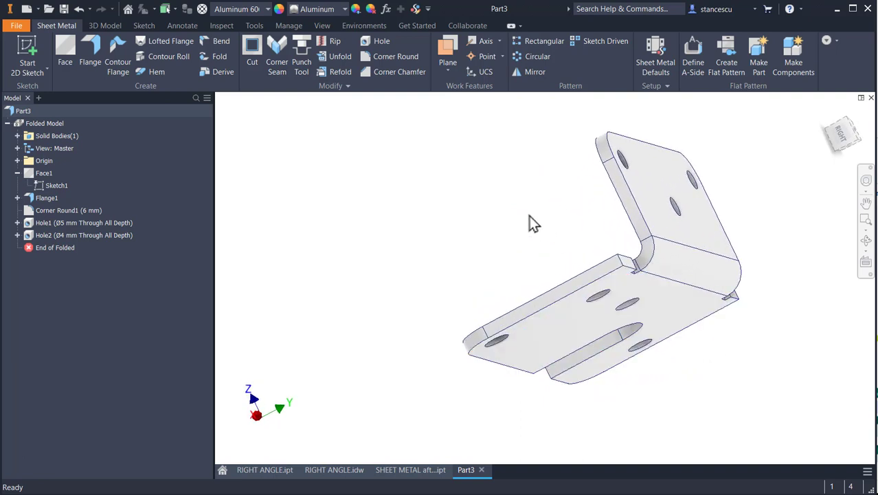
key(m)
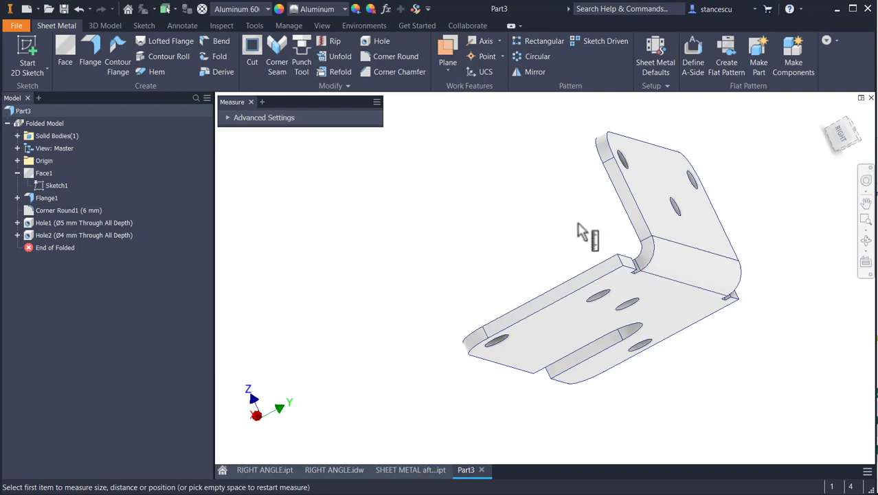
click(664, 261)
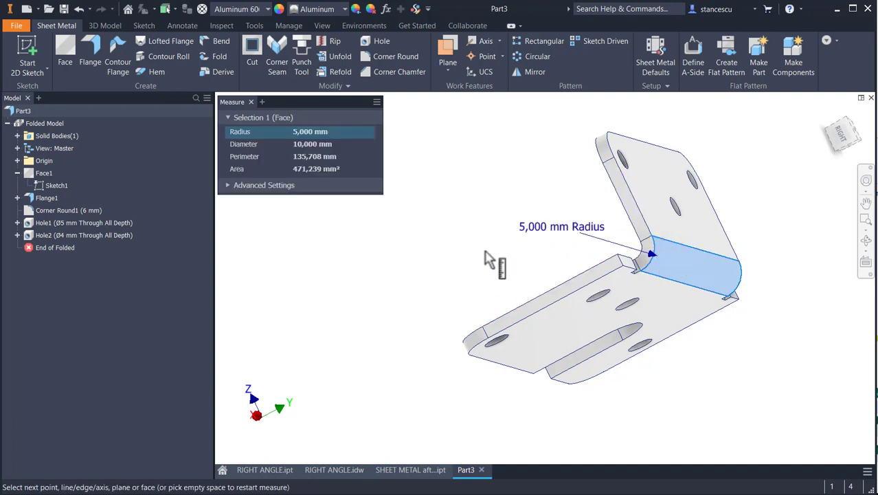
click(460, 253)
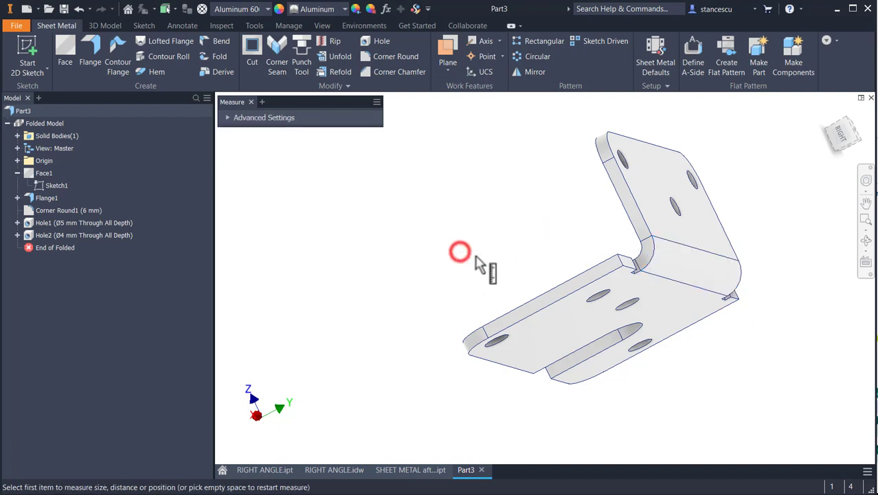
Measure the distance from the flange's outer face to the opposite edge of the plate
click(649, 196)
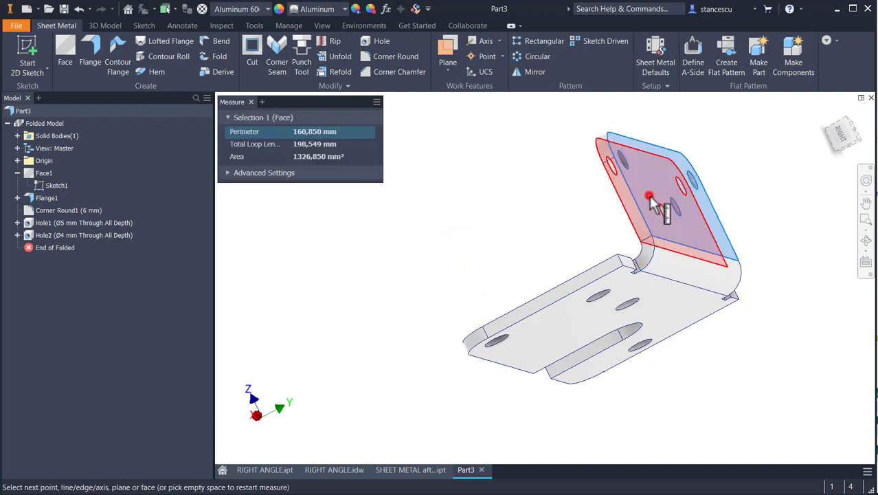
click(505, 371)
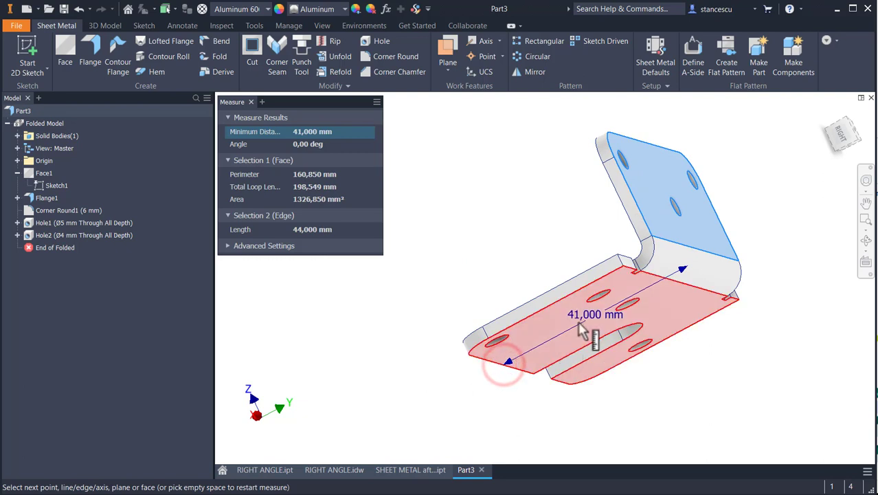
click(497, 235)
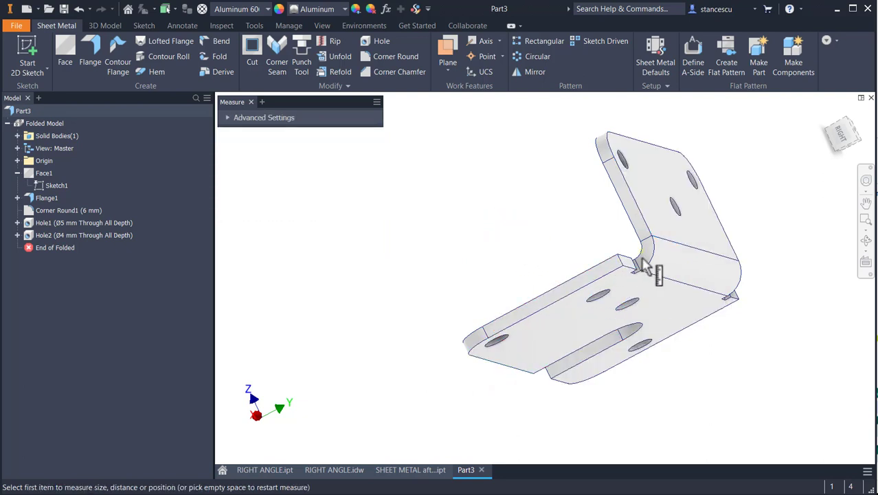
Measure the bend relief's width between the bend's end face and the adjacent plate edge
scroll(639, 275, up, 3)
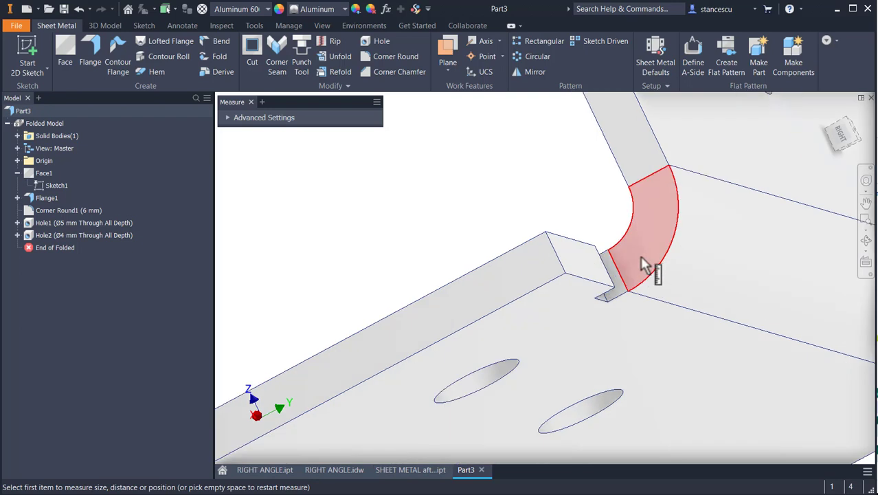
click(641, 257)
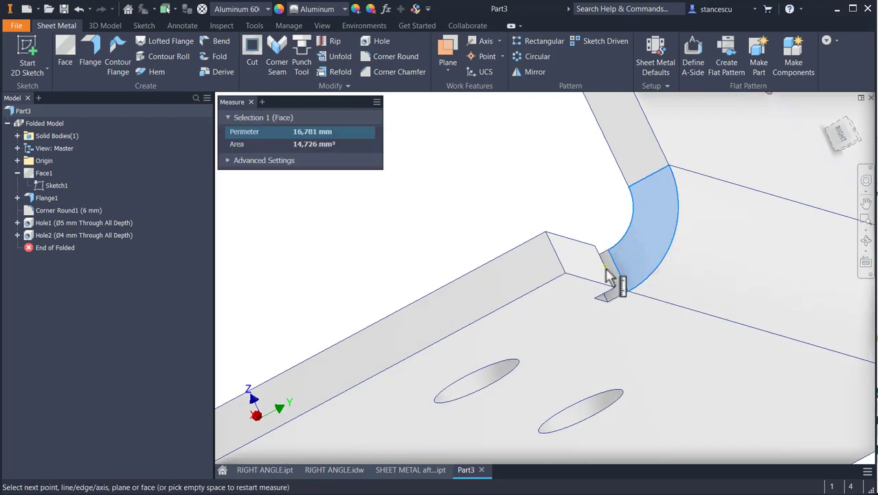
click(600, 255)
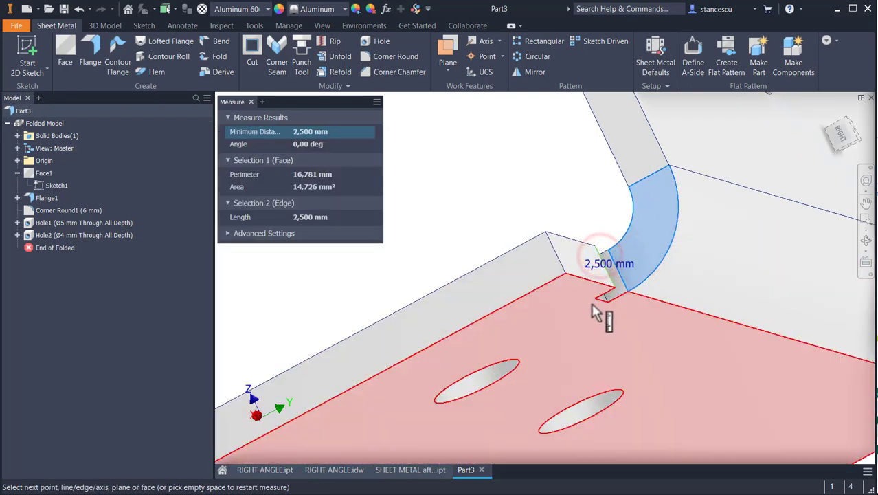
click(540, 185)
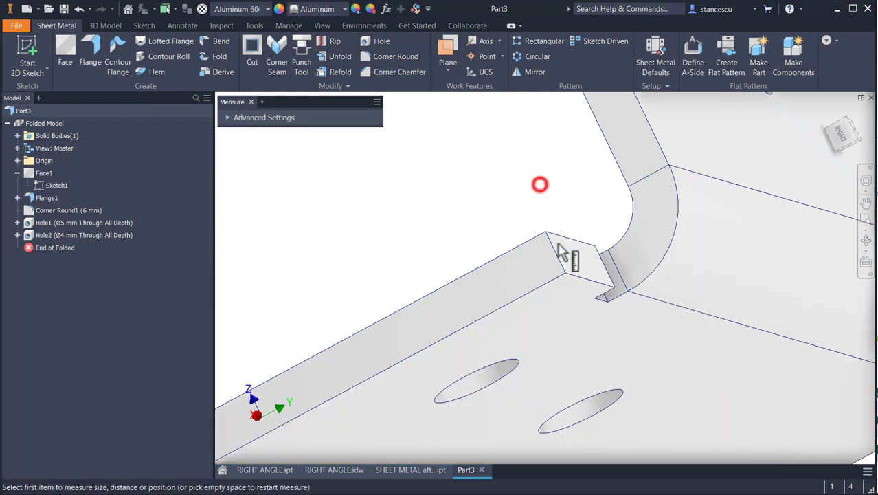
Measure the bend relief's depth from the plate's narrow end face beside the bend to the relief's bottom edge
click(584, 268)
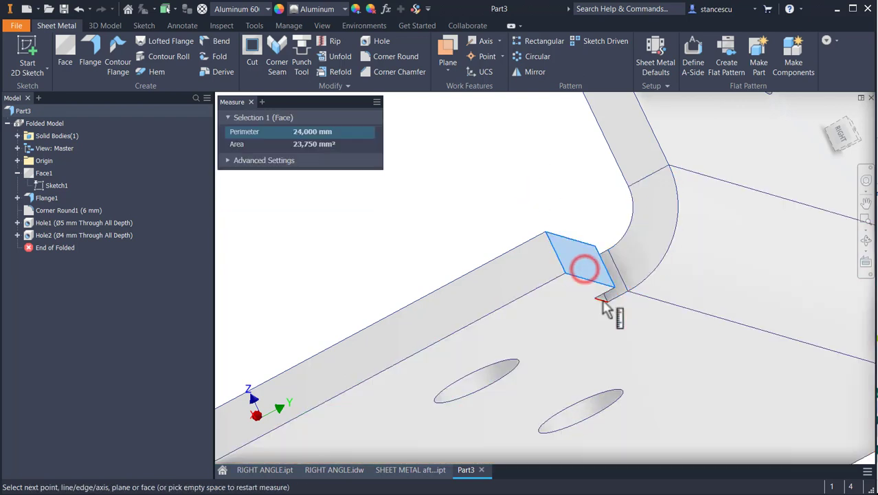
scroll(605, 309, up, 2)
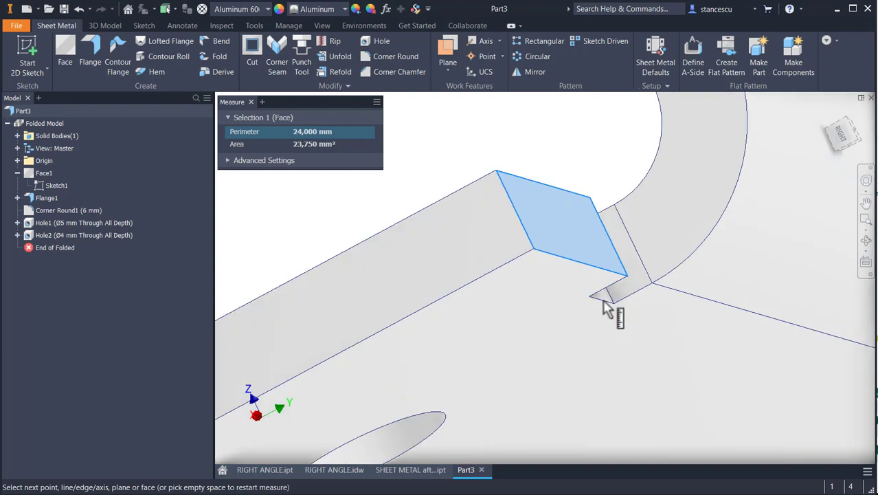
click(595, 300)
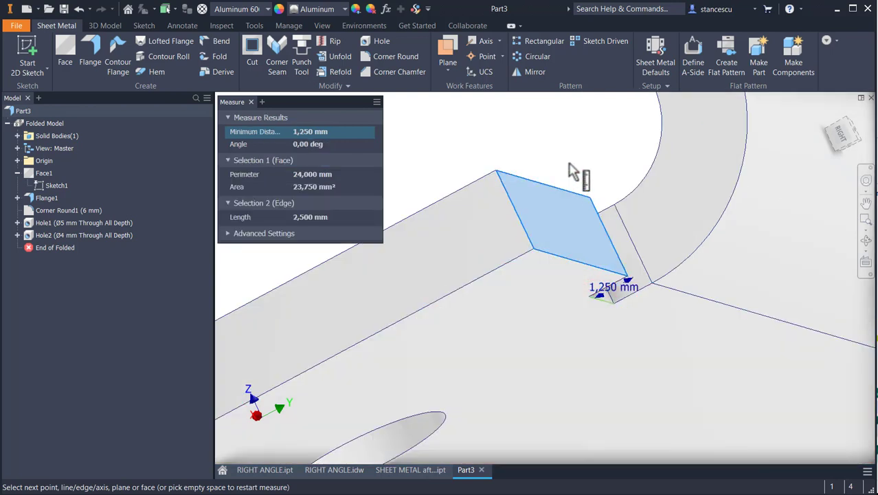
scroll(569, 164, down, 2)
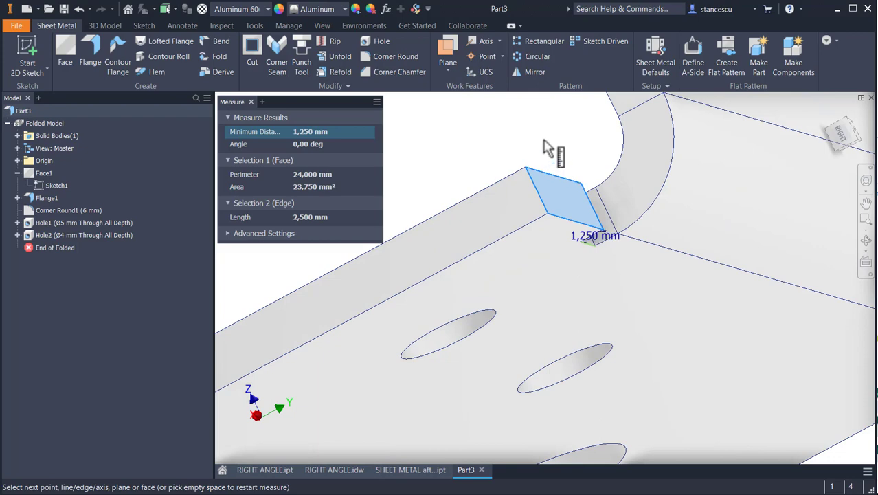
End the measurement, review the sheet, bend and corner settings of the Default_mm sheet metal rule, and leave the style editor without saving
key(Escape)
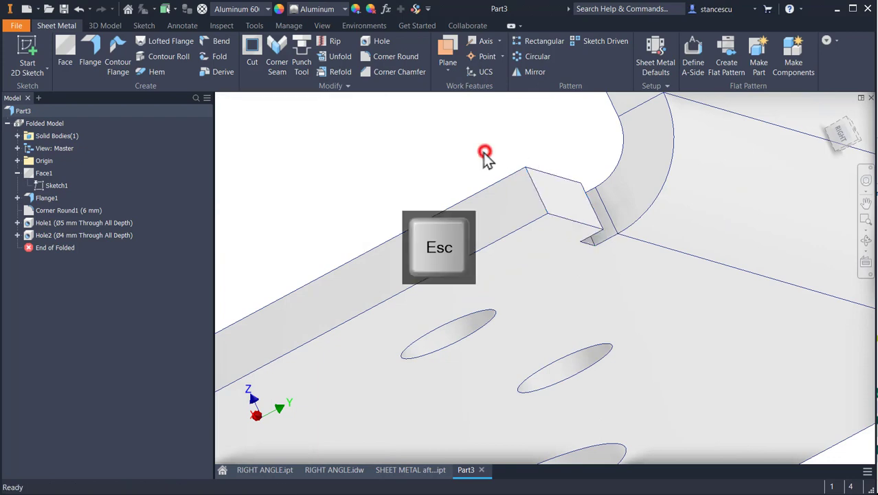
key(F6)
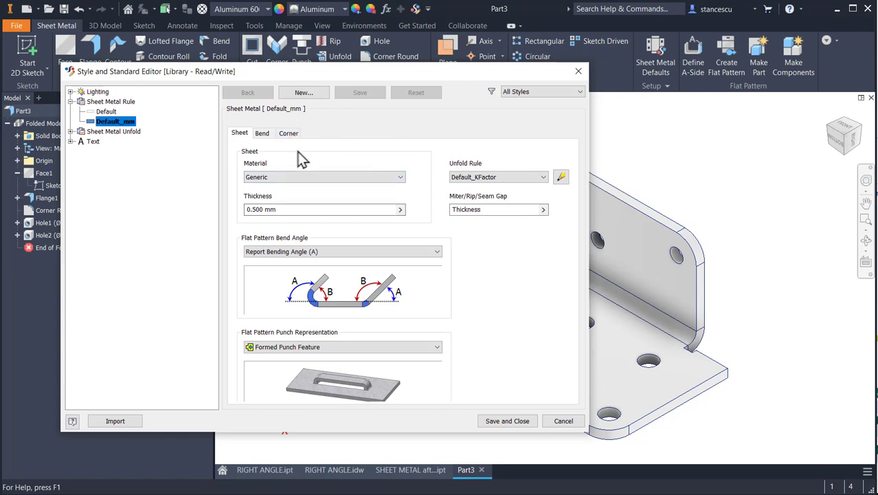
click(261, 134)
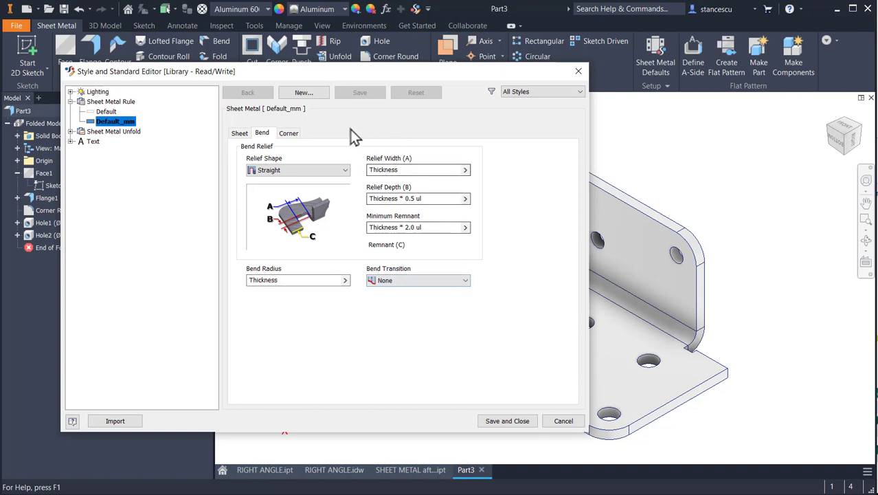
click(288, 133)
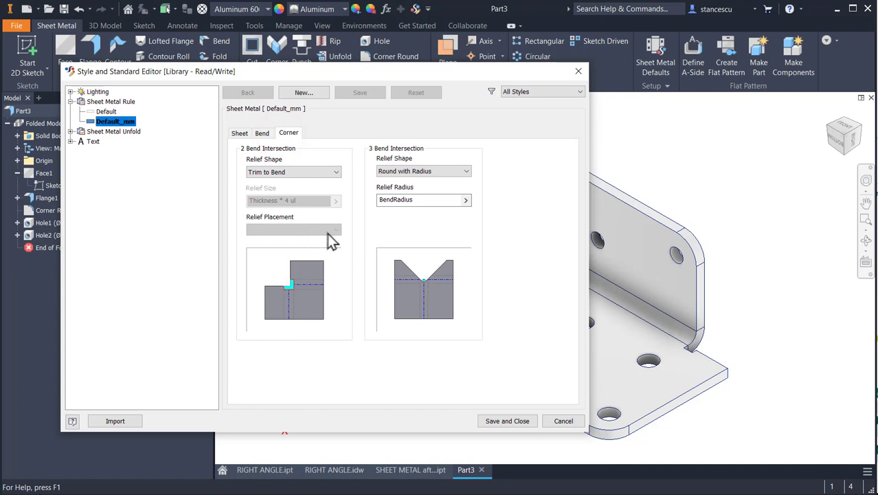
click(233, 135)
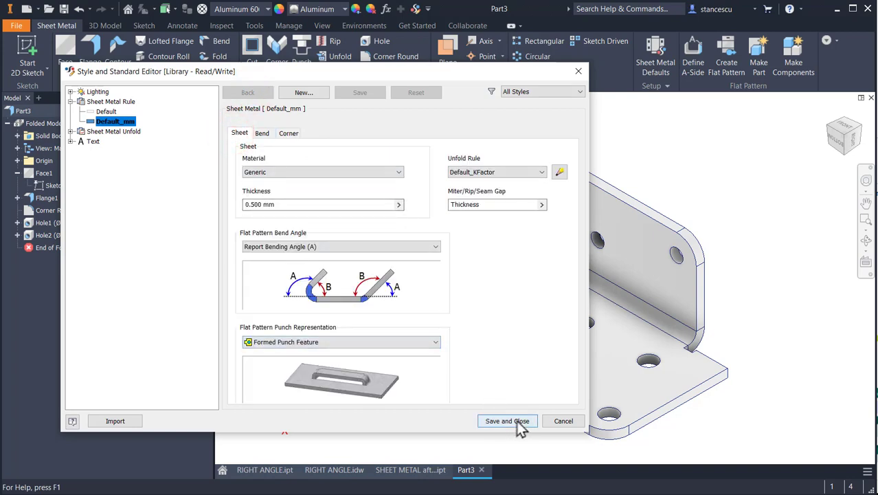
click(562, 421)
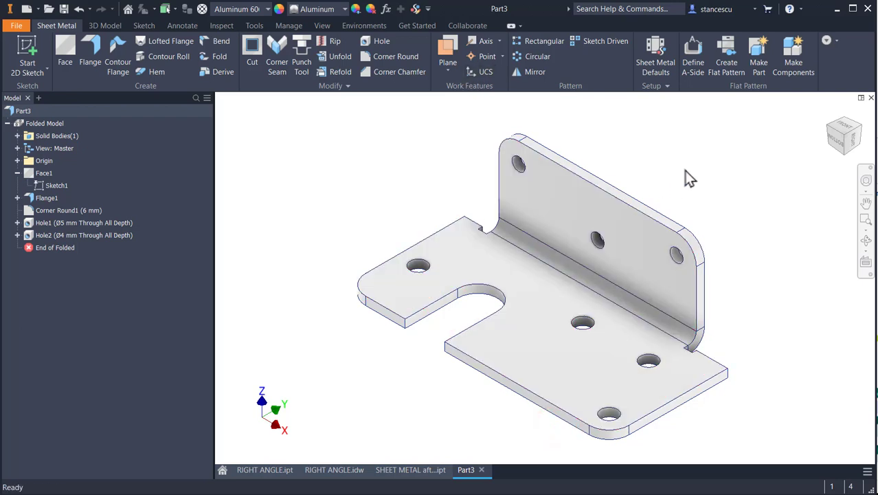